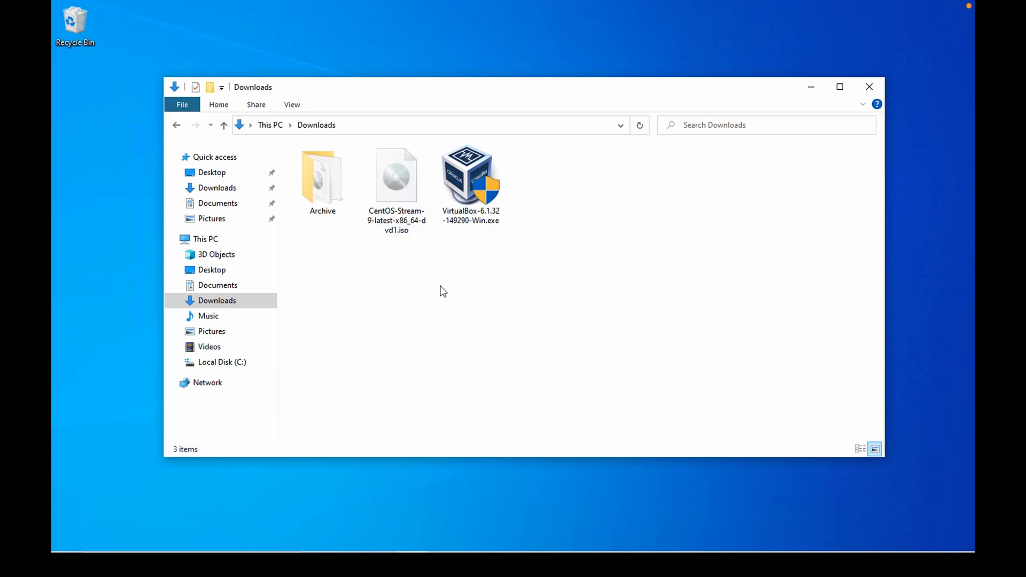
Look over the VirtualBox installer and CentOS Stream ISO files in the Downloads folder.
click(480, 183)
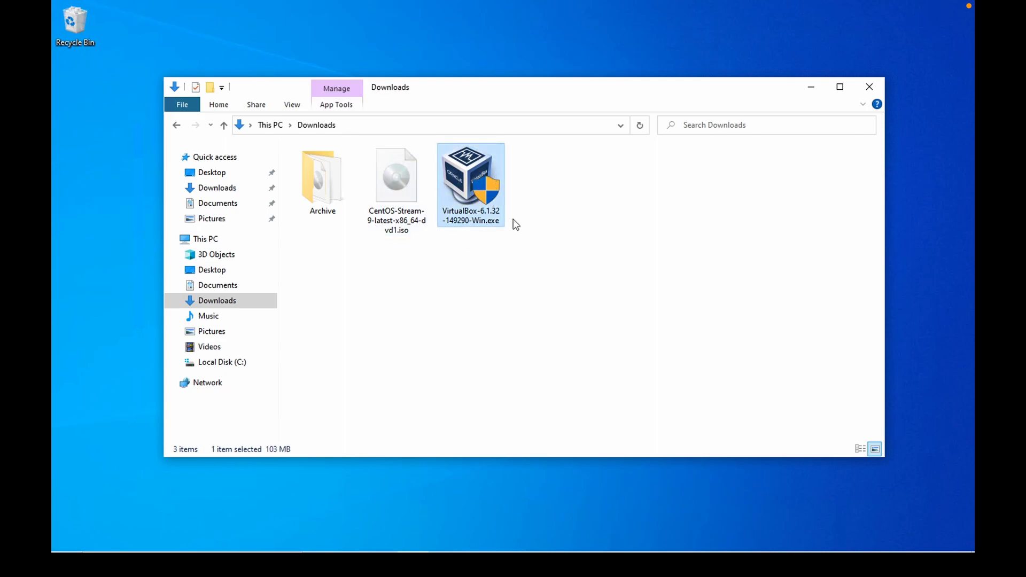
click(405, 188)
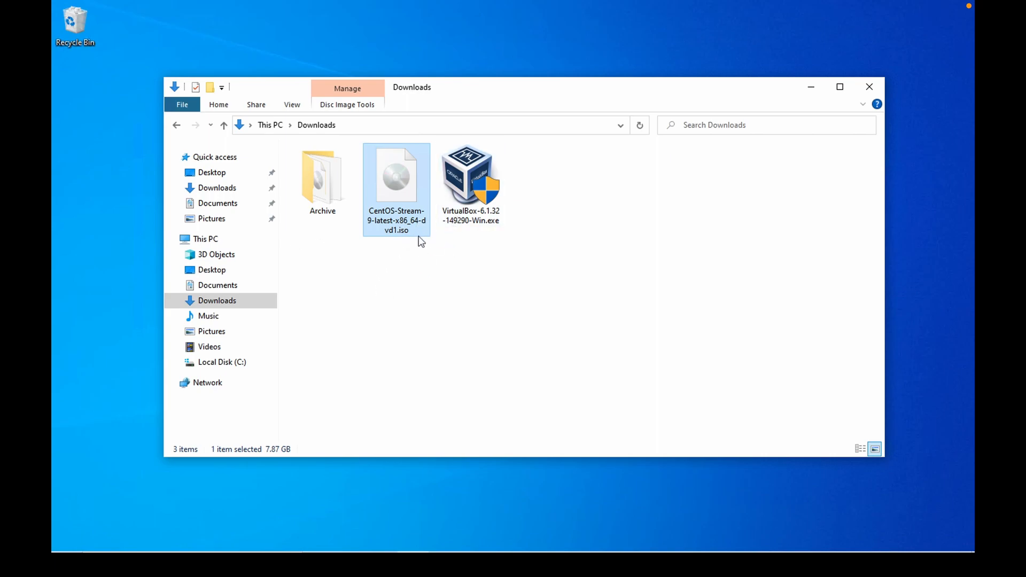
Open the browser, search Google for virtualbox and open the VirtualBox downloads page.
click(476, 565)
text(virtual;)
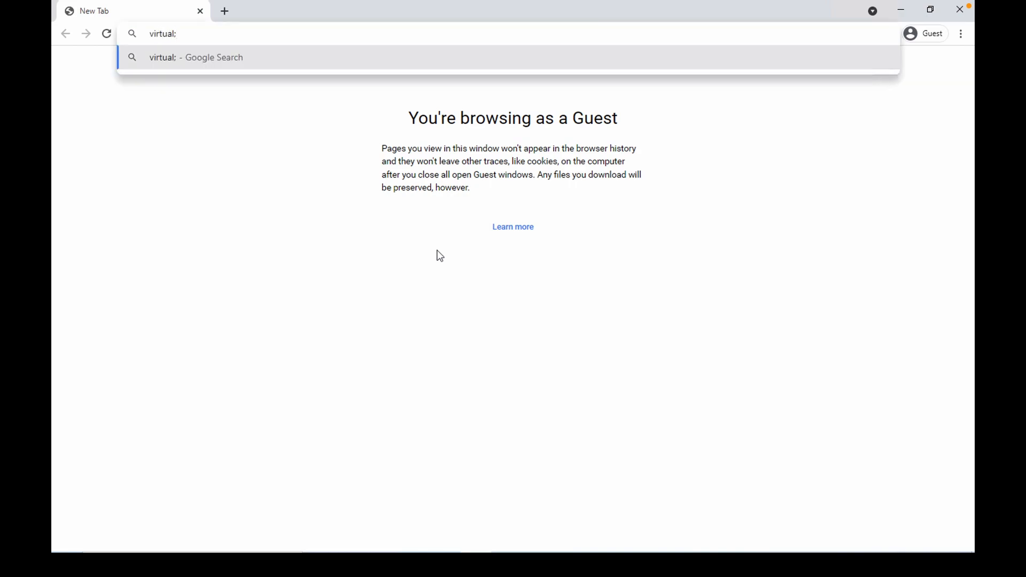
key(BackSpace)
text(box)
key(Return)
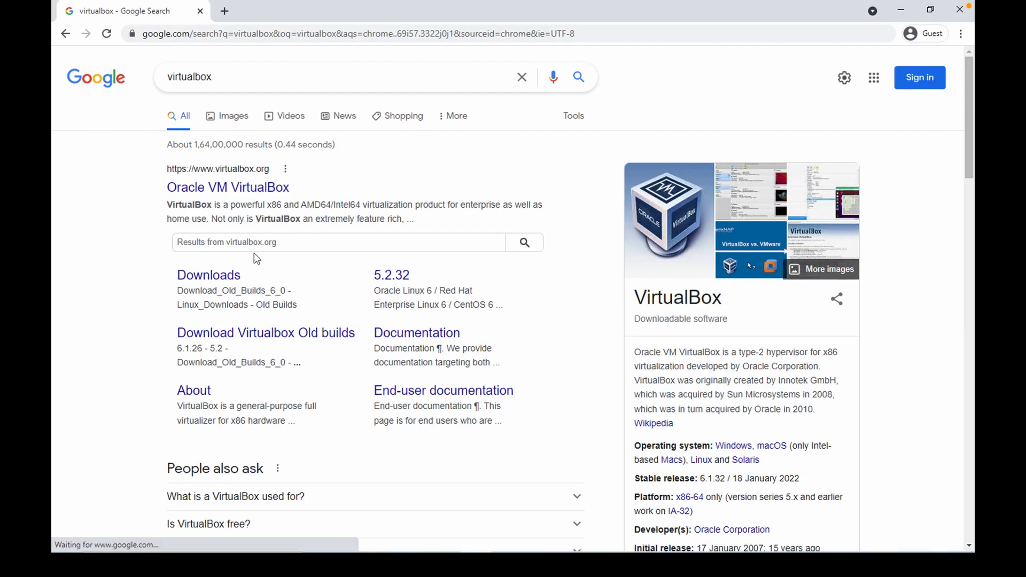
click(254, 189)
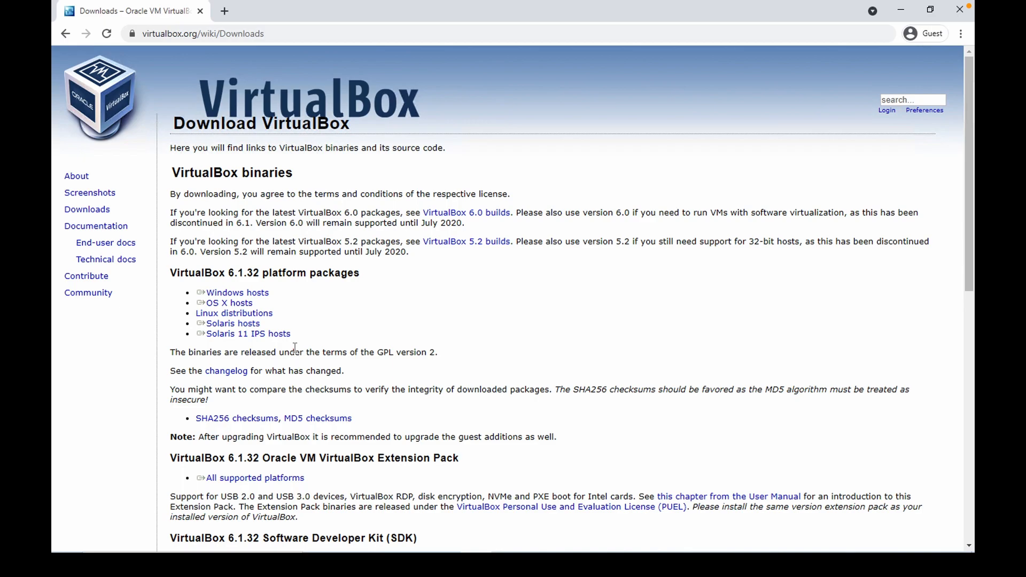
Start downloading the VirtualBox Windows hosts package, then cancel the download.
triple_click(253, 297)
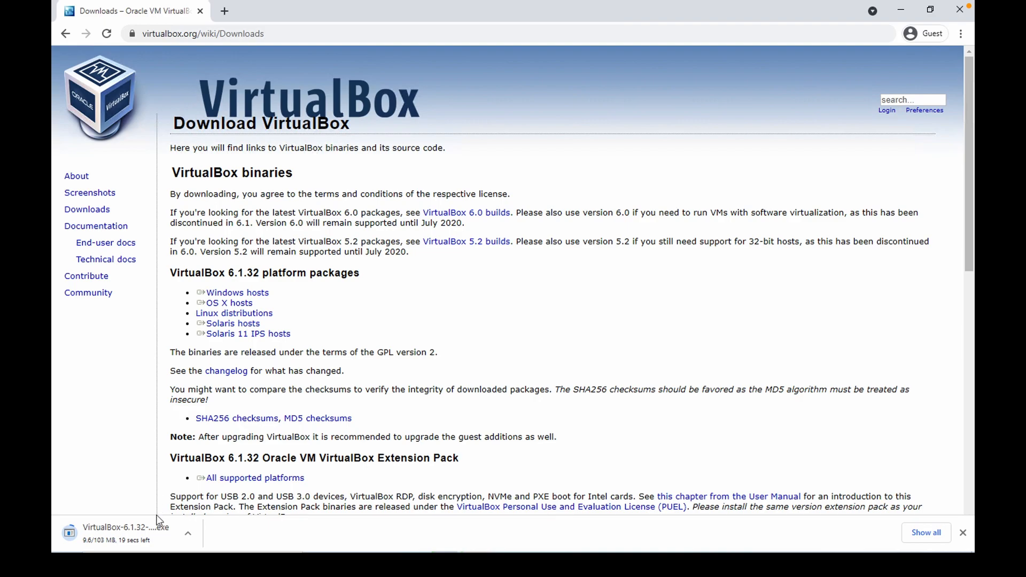
click(184, 536)
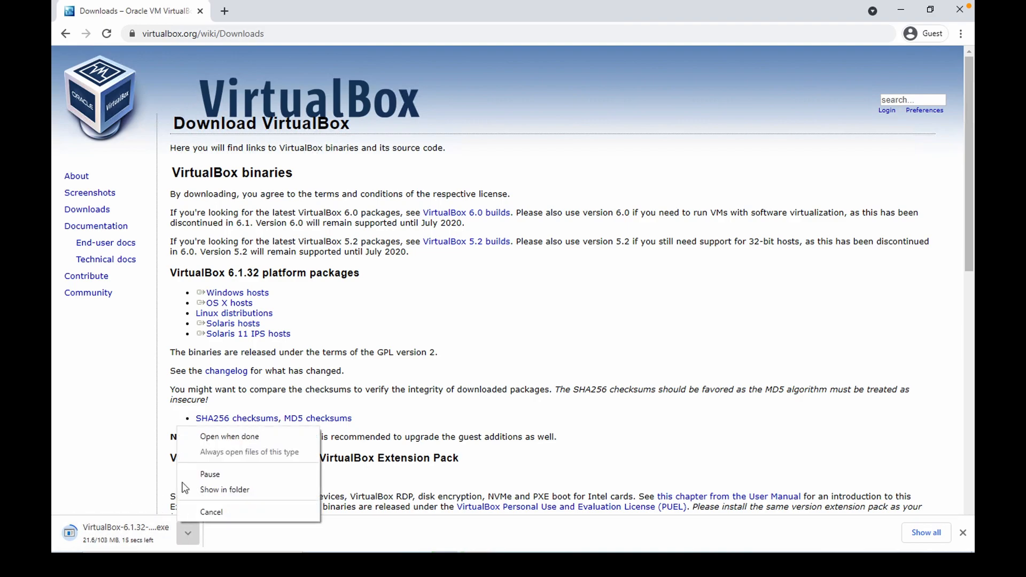
click(196, 513)
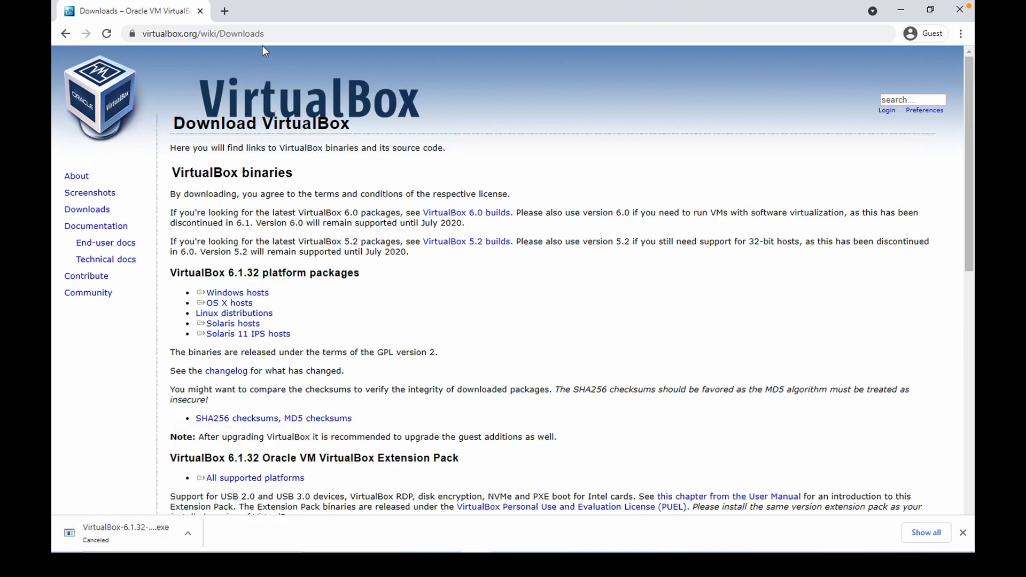
Search Google for centos and open The CentOS Project website.
click(273, 33)
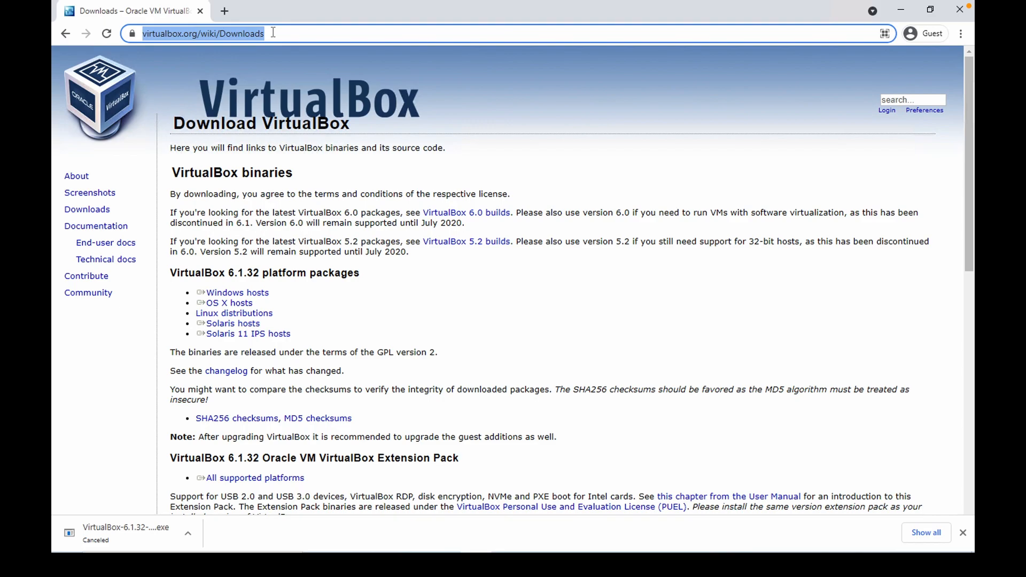
text(centos)
key(Return)
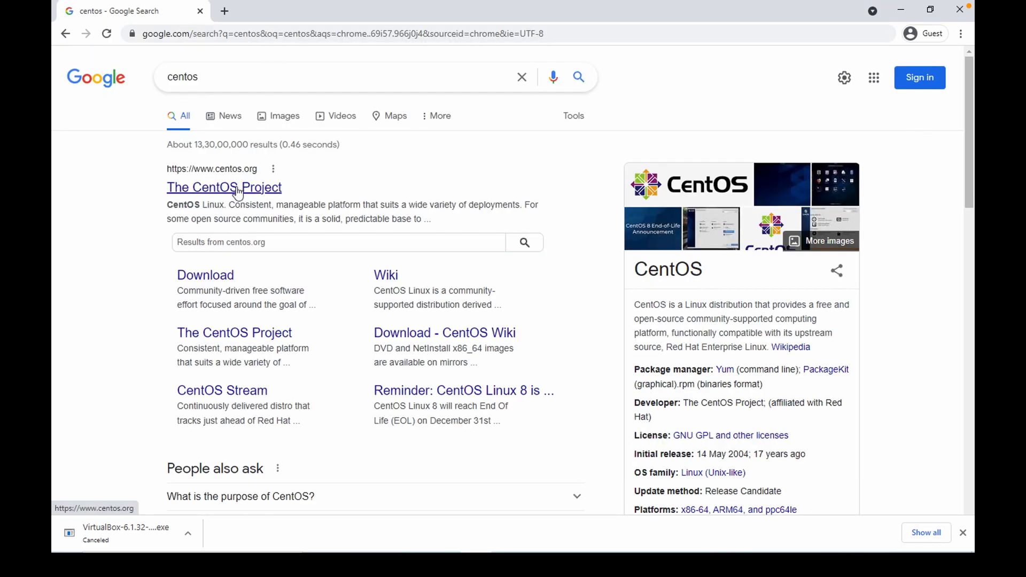
click(239, 190)
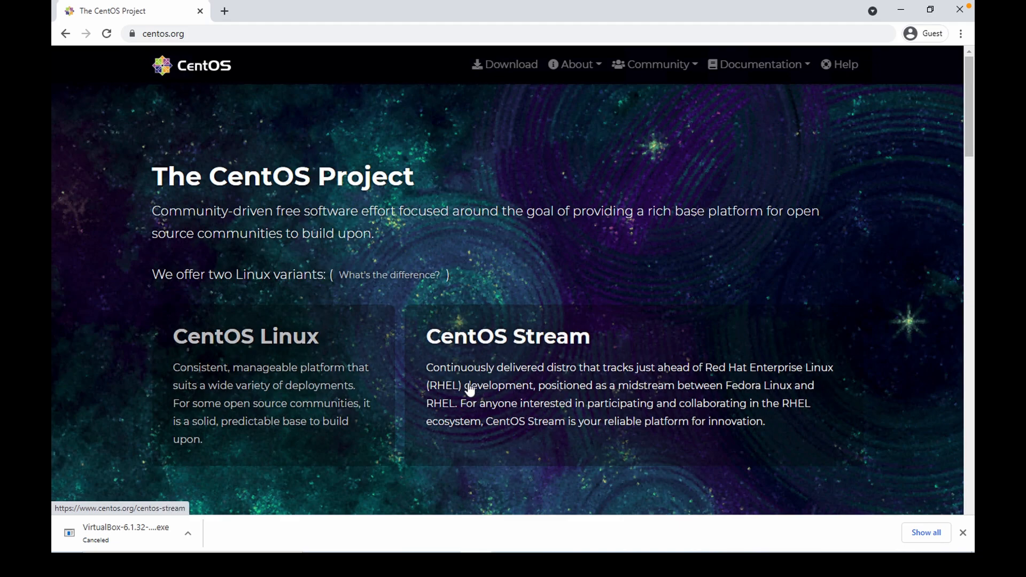
Open the CentOS Download page and switch to the CentOS Stream 9 architectures list.
click(511, 65)
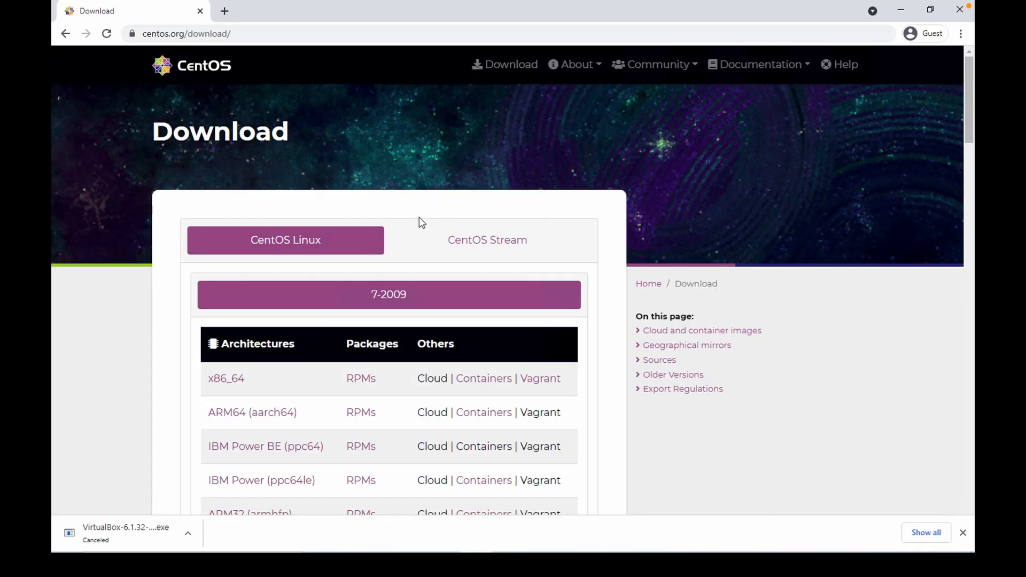
scroll(301, 349, down, 1)
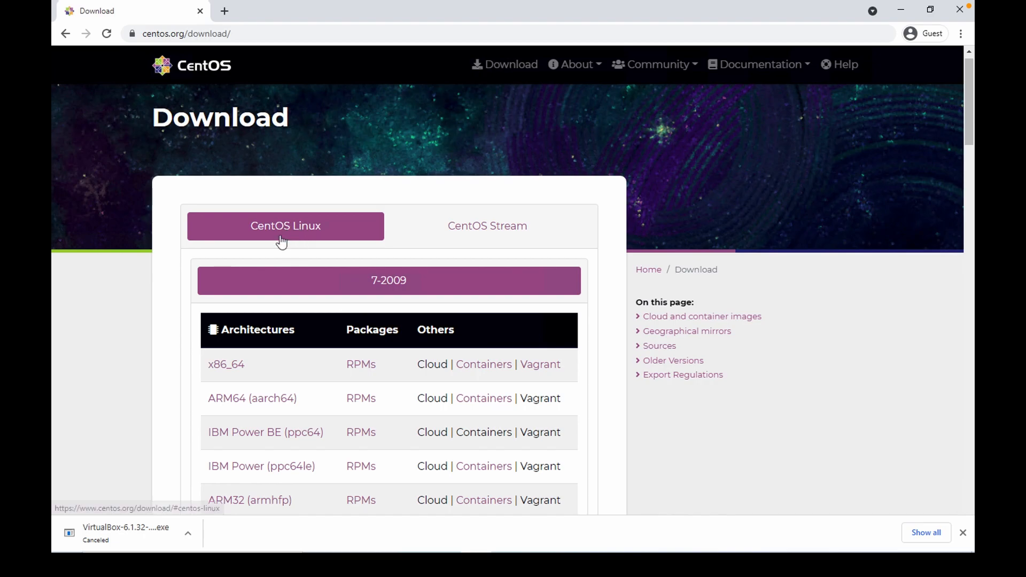
click(492, 218)
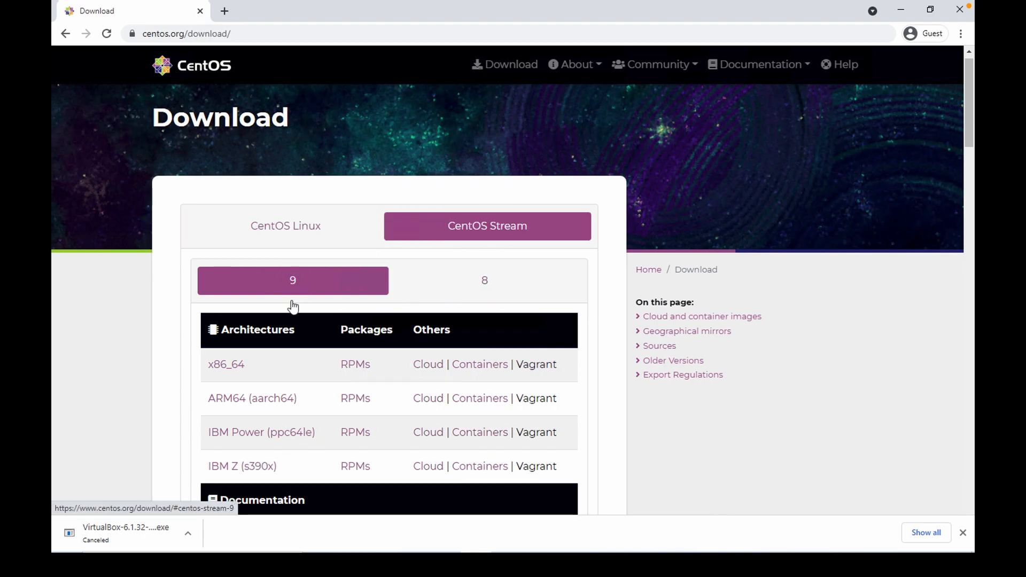
scroll(296, 293, down, 1)
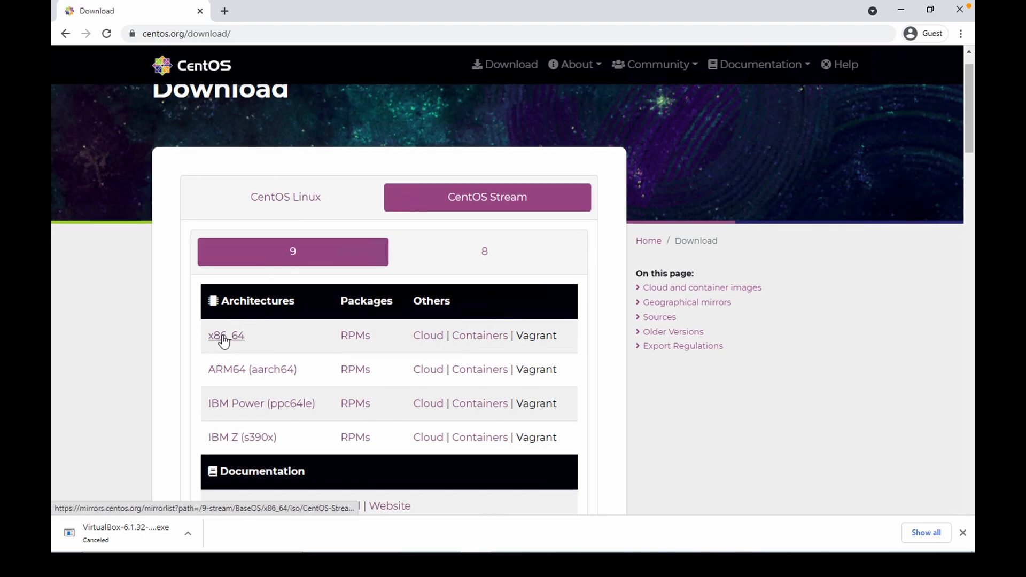
scroll(235, 395, down, 1)
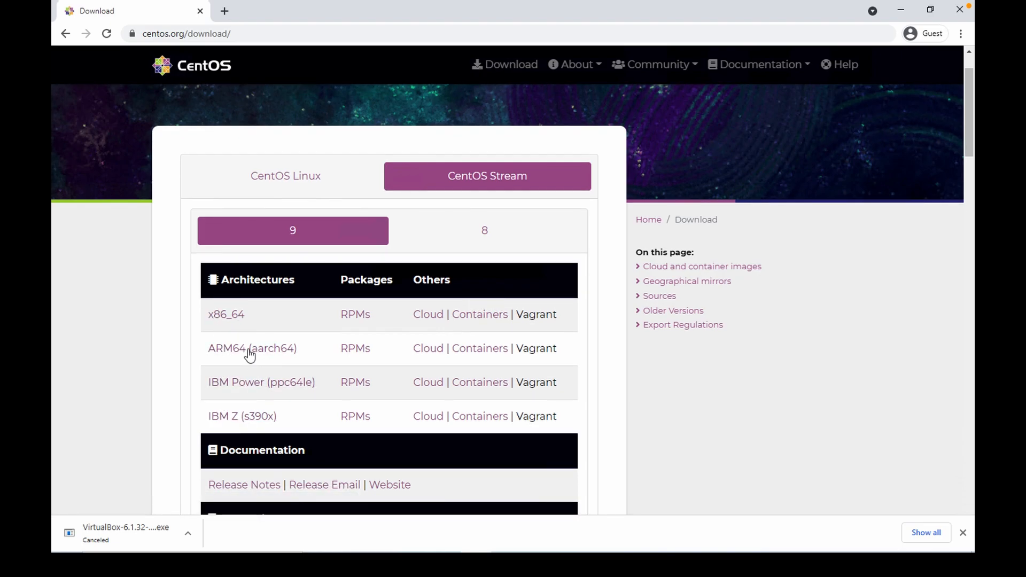
Start downloading the CentOS Stream 9 x86_64 ISO, then cancel the download.
click(224, 314)
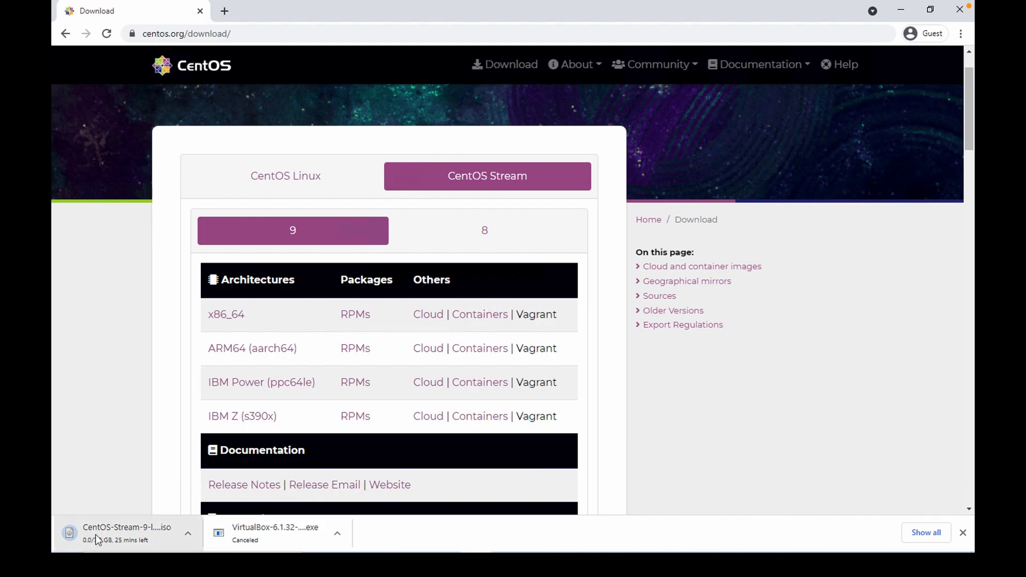
click(188, 533)
click(199, 509)
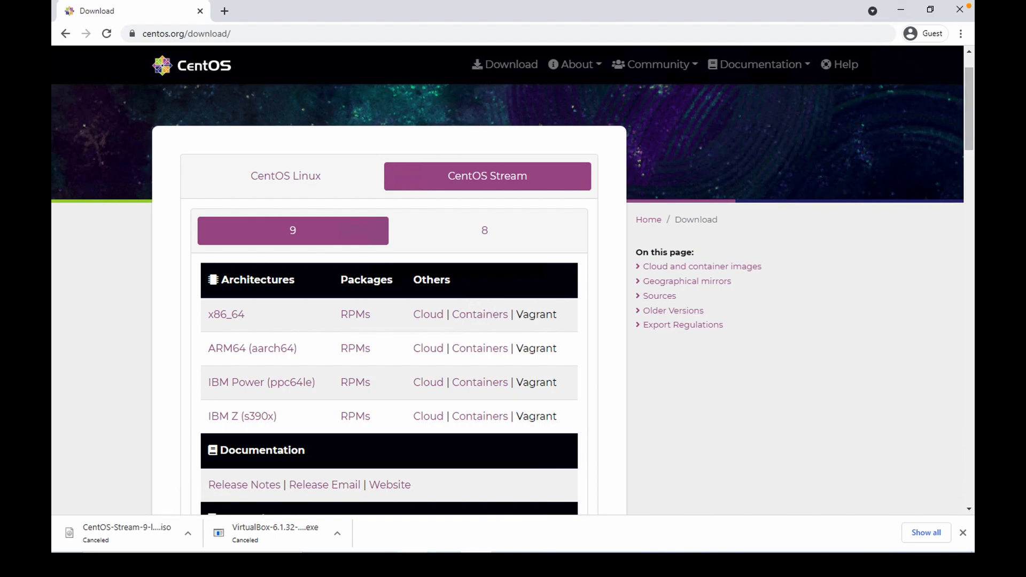
Run the VirtualBox-6.1.32 installer from the Downloads folder and allow it to make changes to the device.
click(414, 565)
double_click(465, 182)
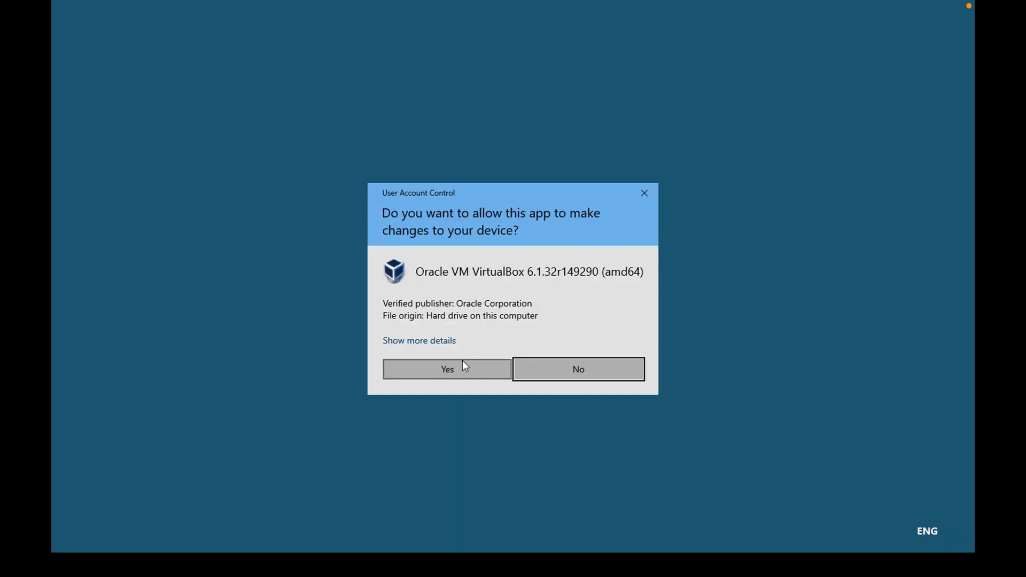
click(462, 362)
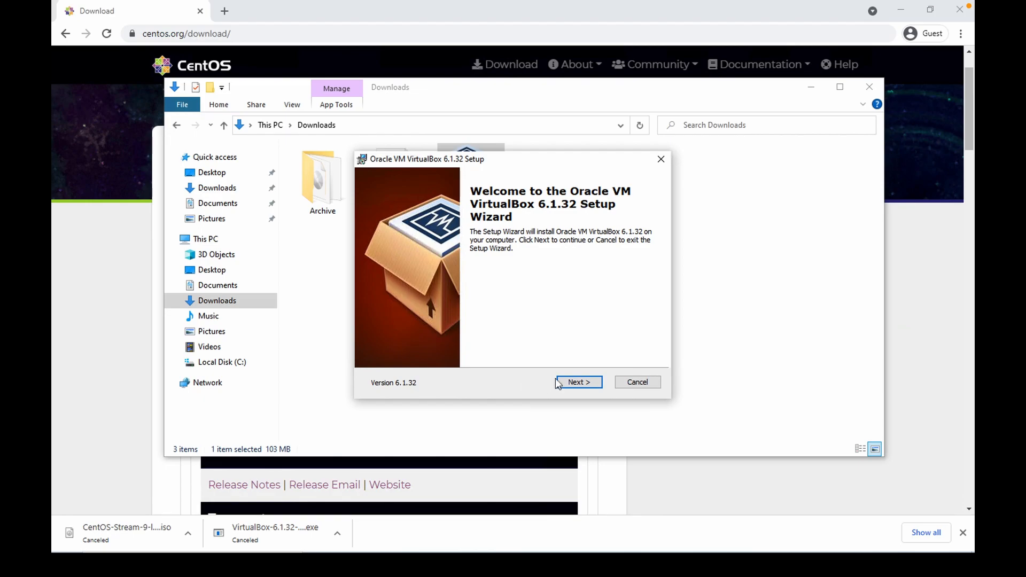
Install VirtualBox 6.1.32 with the default features and shortcuts, accepting the network interfaces warning, and finish with it launching.
click(570, 386)
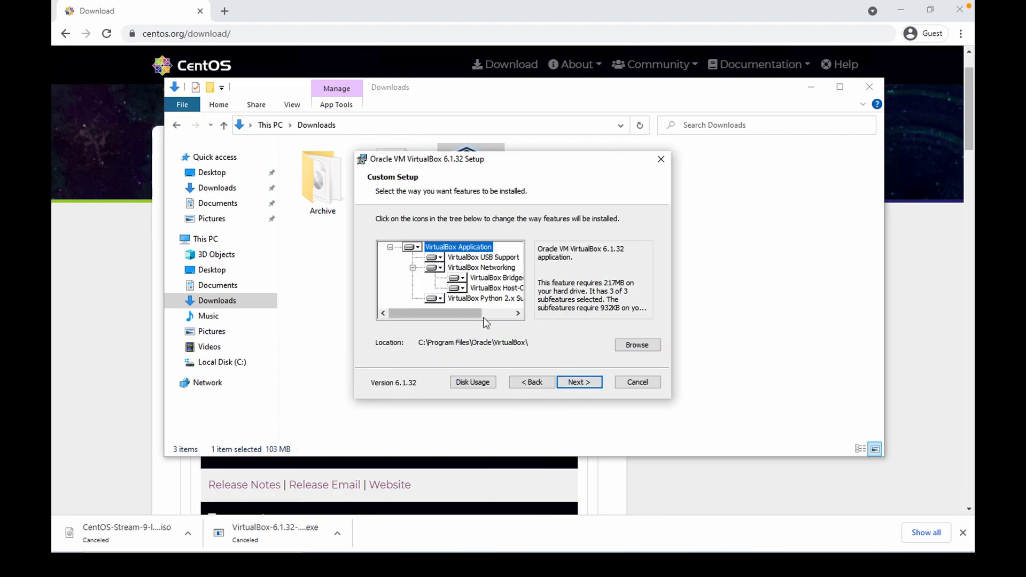
mouse_move(476, 314)
mouse_down()
mouse_move(508, 315)
mouse_move(456, 318)
mouse_up()
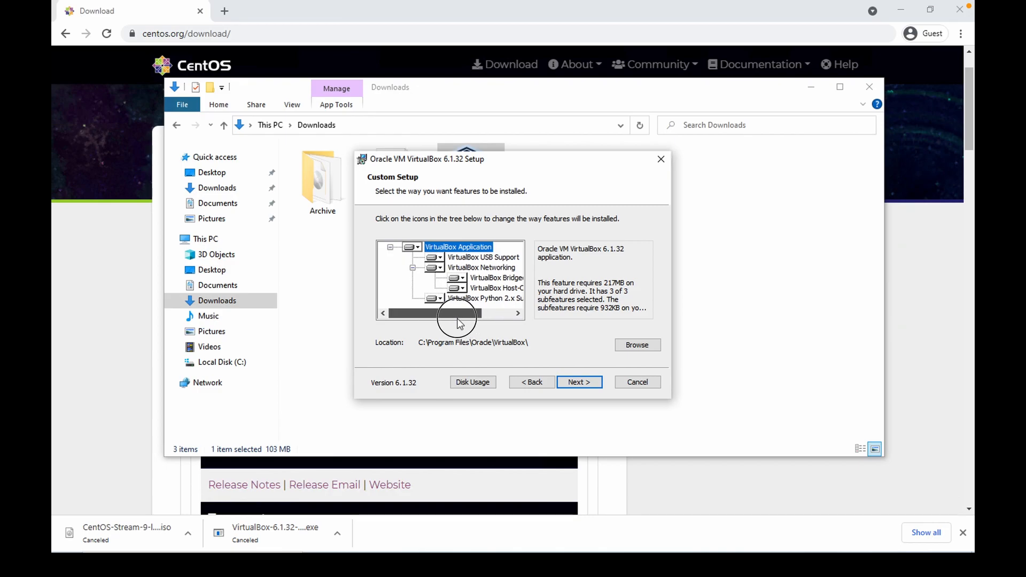
click(578, 382)
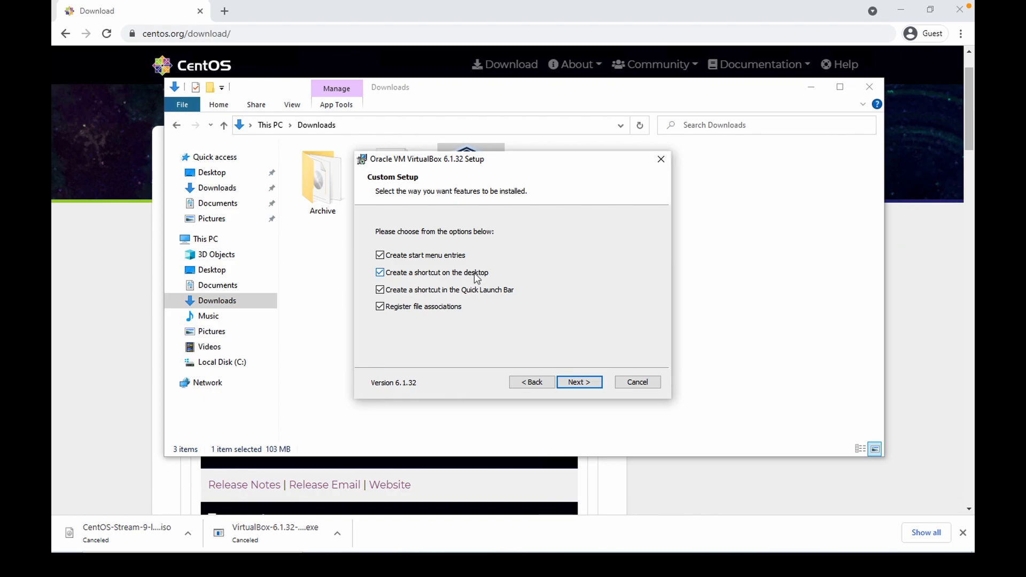
click(581, 383)
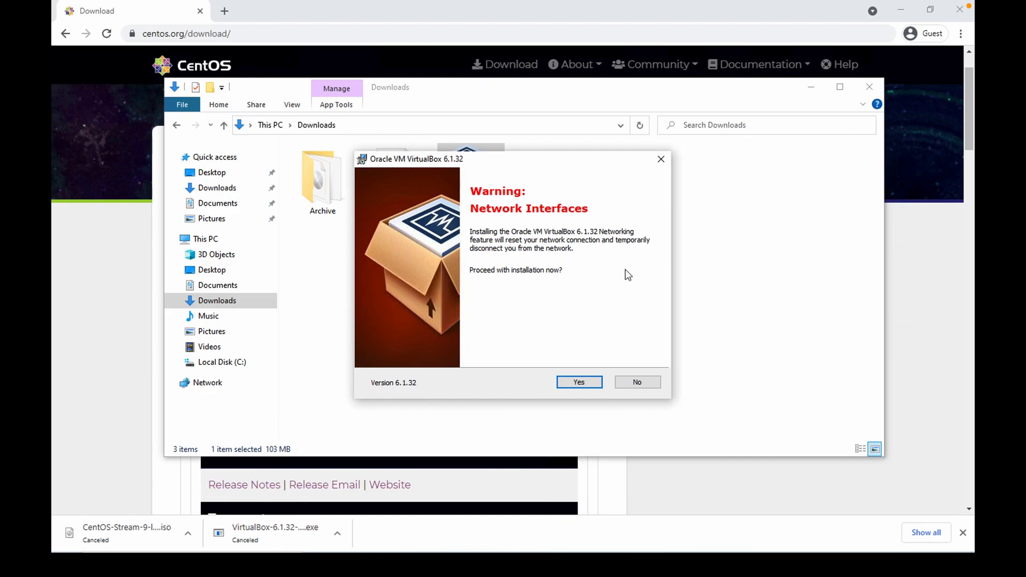
click(581, 383)
click(580, 382)
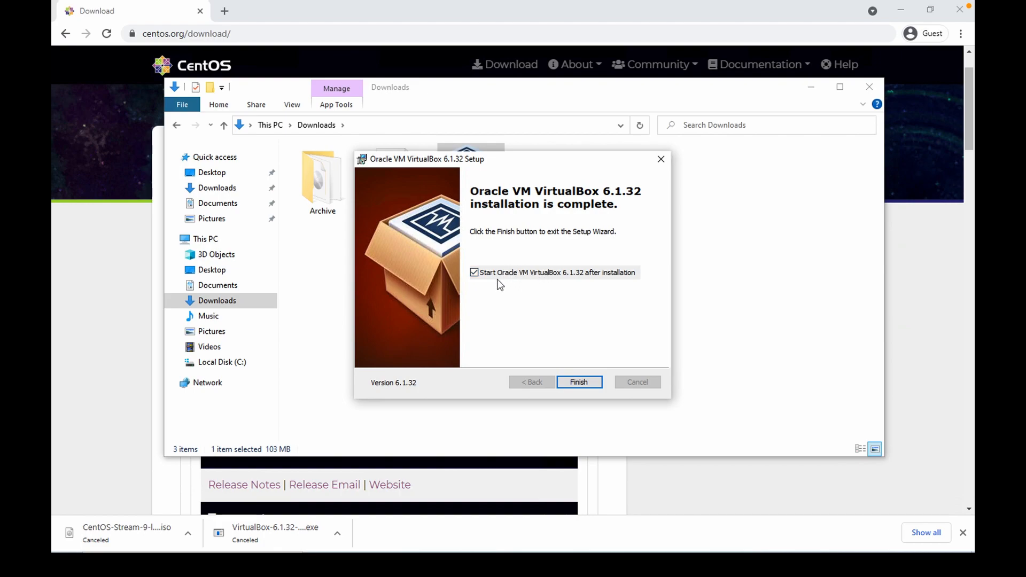
click(591, 381)
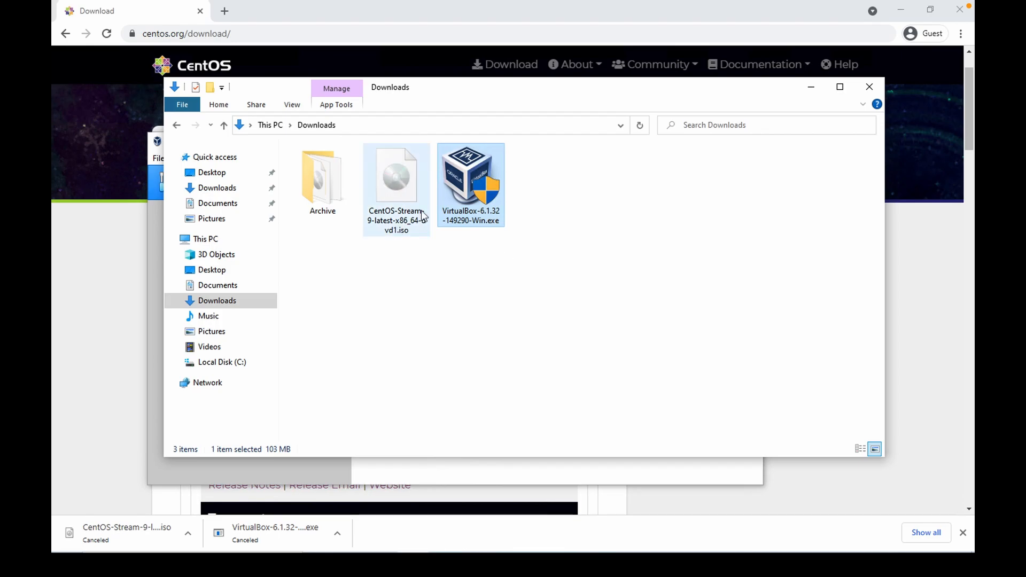
Move the Explorer window aside and maximize the VirtualBox Manager window.
drag(710, 87, 925, 171)
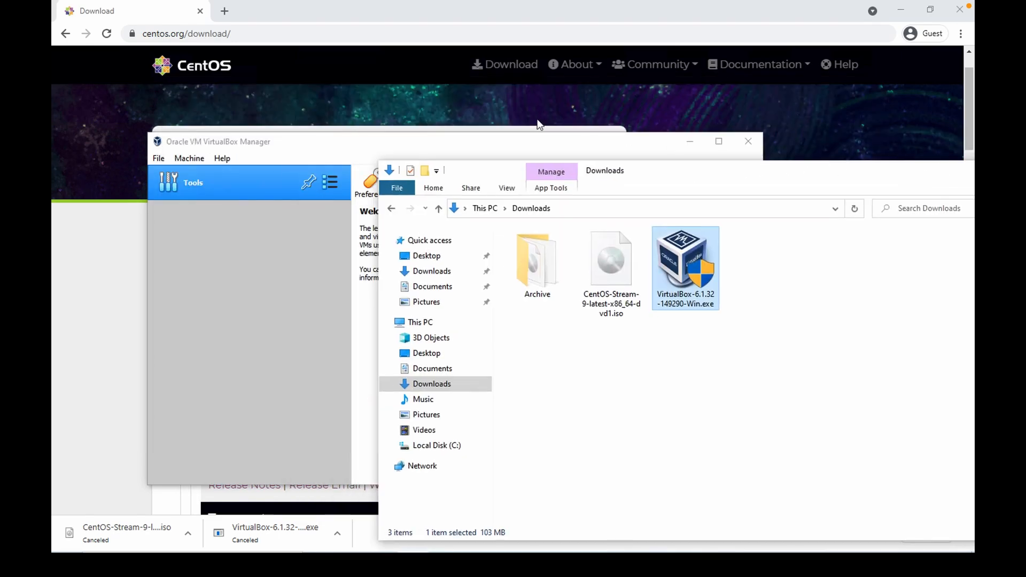
double_click(351, 145)
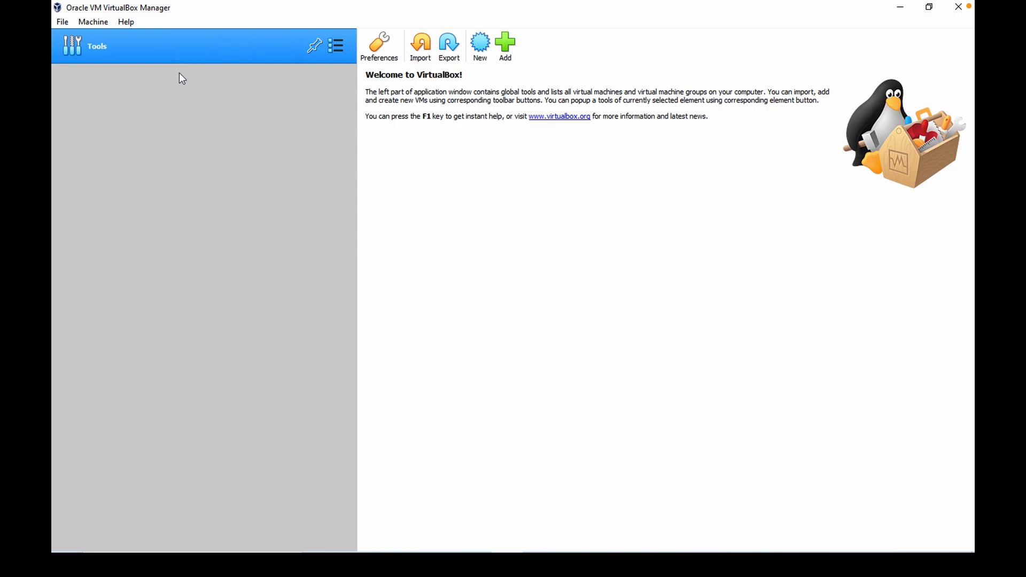
click(505, 47)
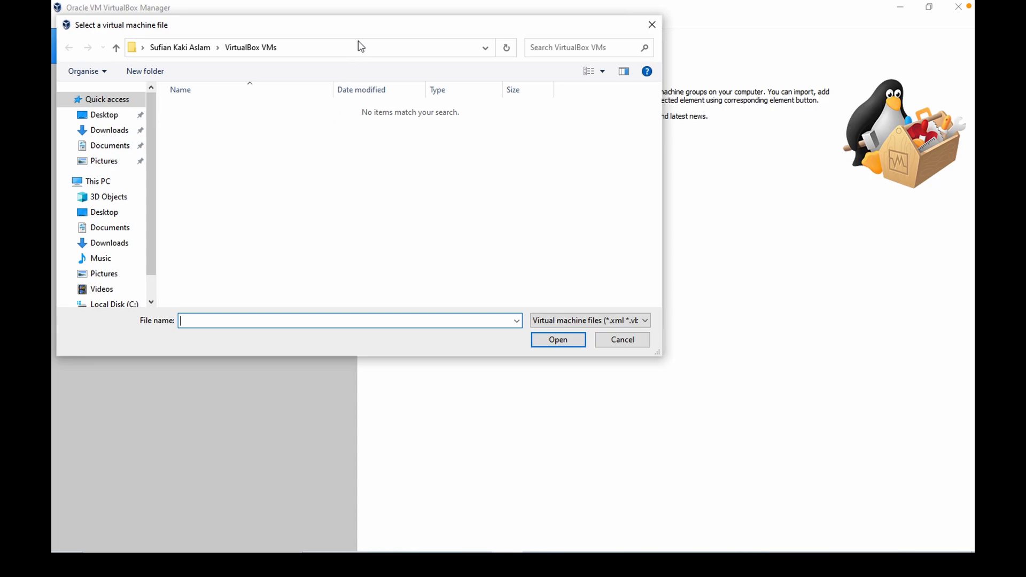
drag(402, 16, 511, 89)
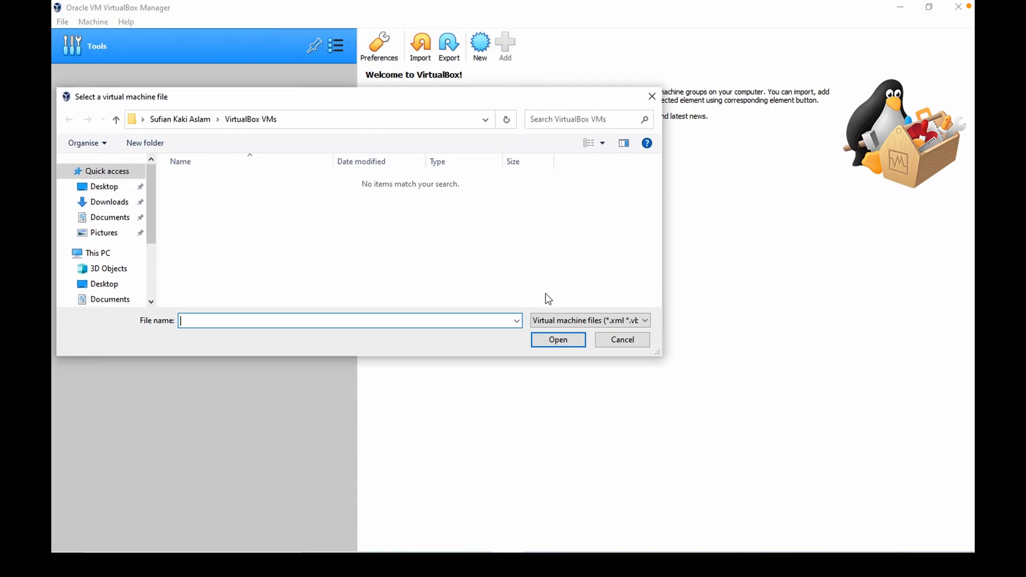
click(615, 323)
click(616, 337)
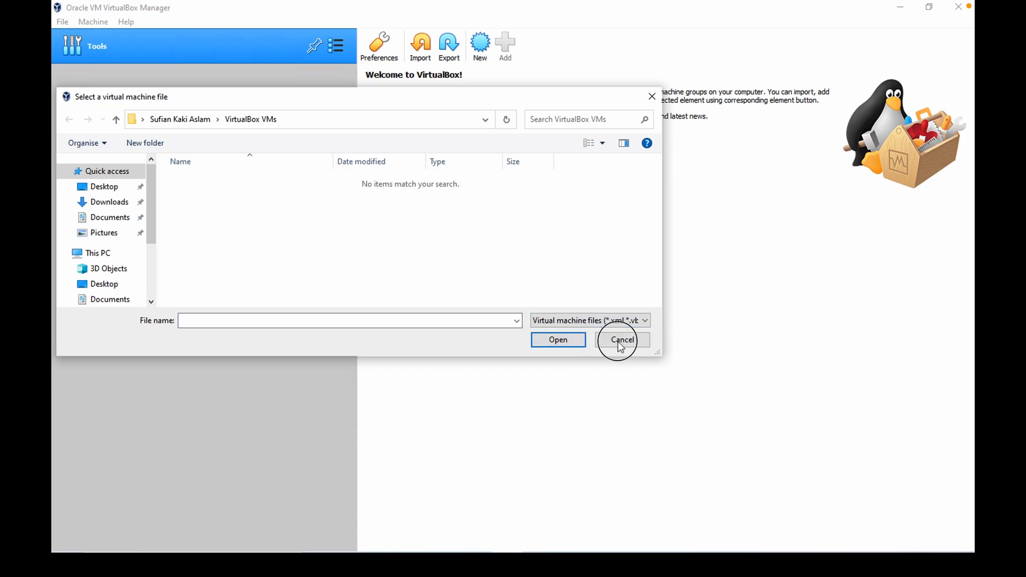
click(620, 346)
Start creating a new virtual machine named CentOS with the type set to Linux.
click(480, 47)
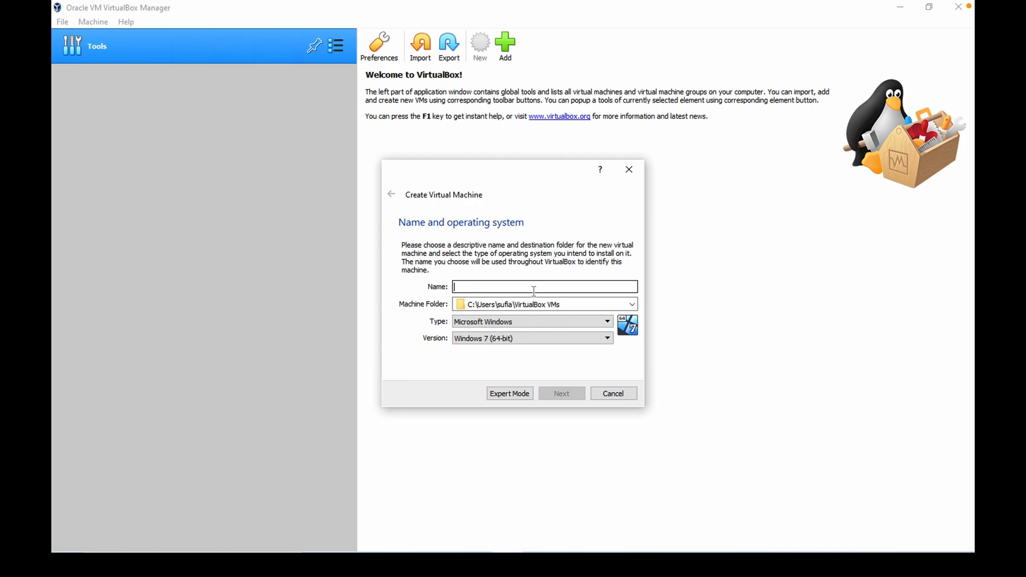
text(CentOS)
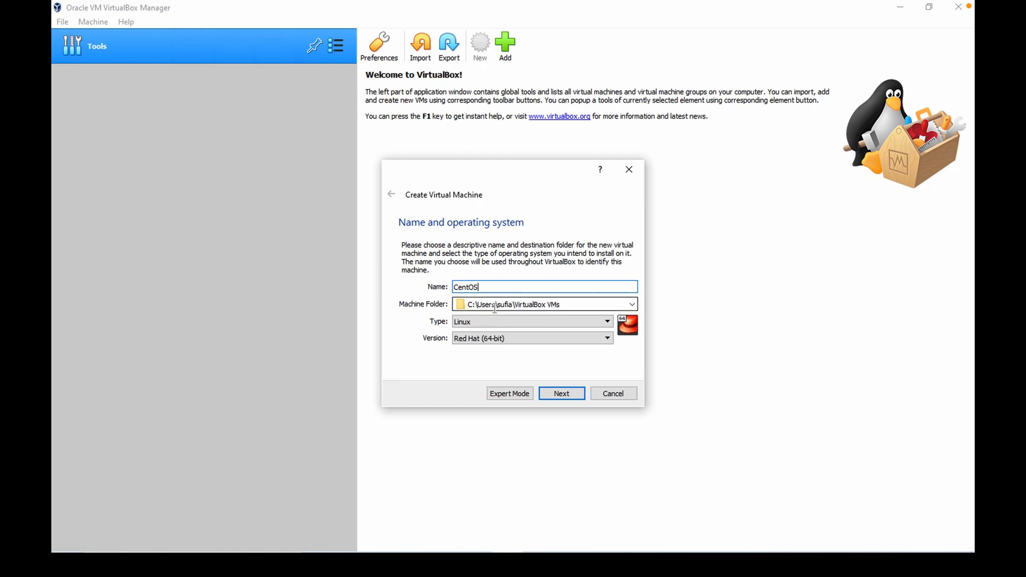
click(537, 321)
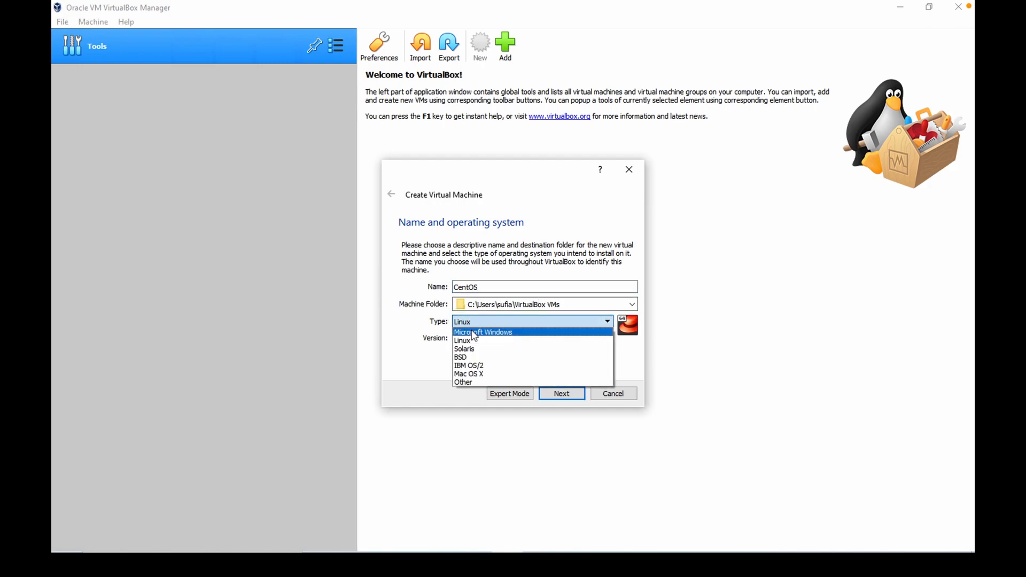
click(441, 353)
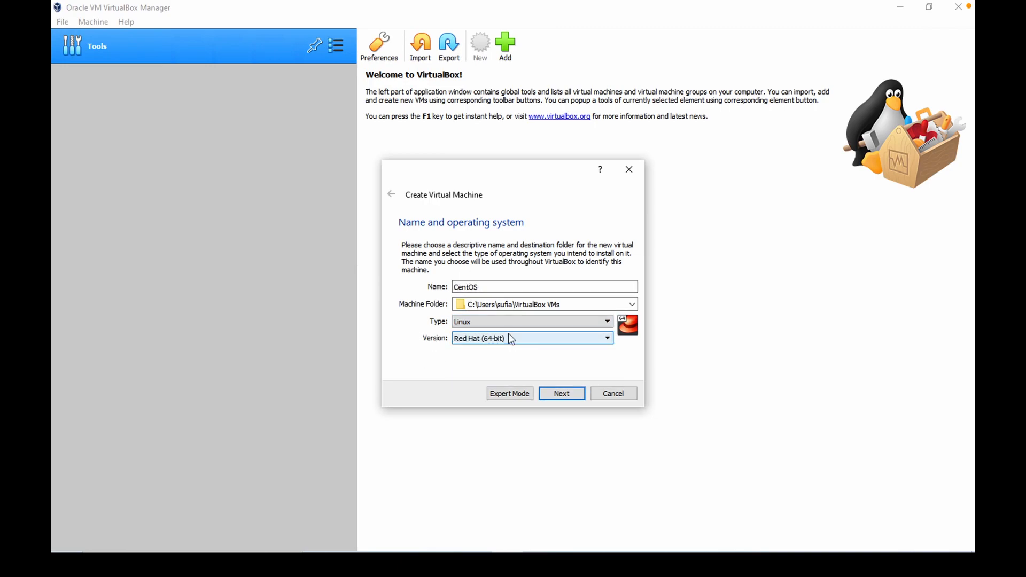
Keep the version as Red Hat (64-bit) and continue to the memory size page.
click(499, 318)
click(483, 340)
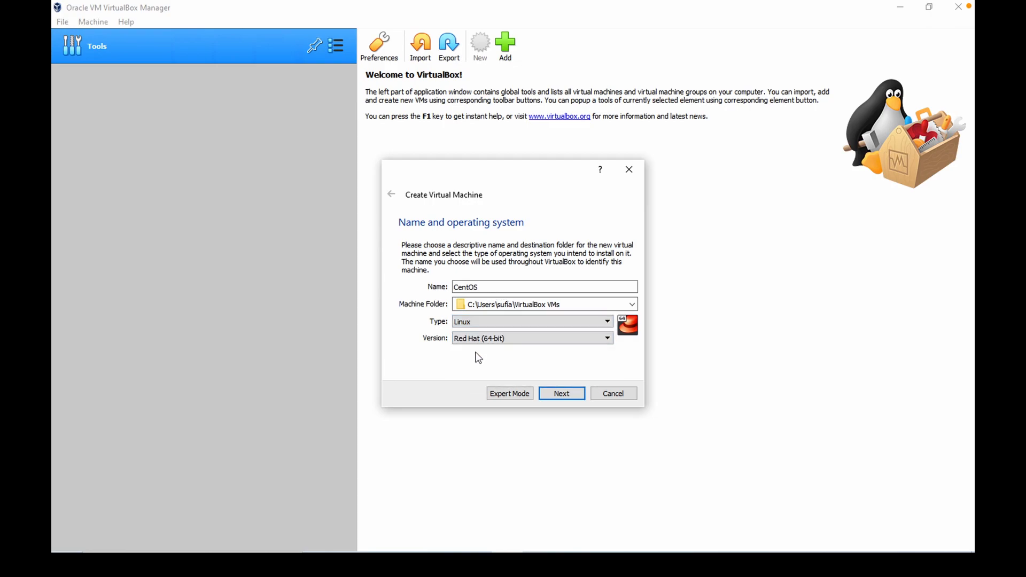
click(475, 339)
scroll(550, 378, down, 1)
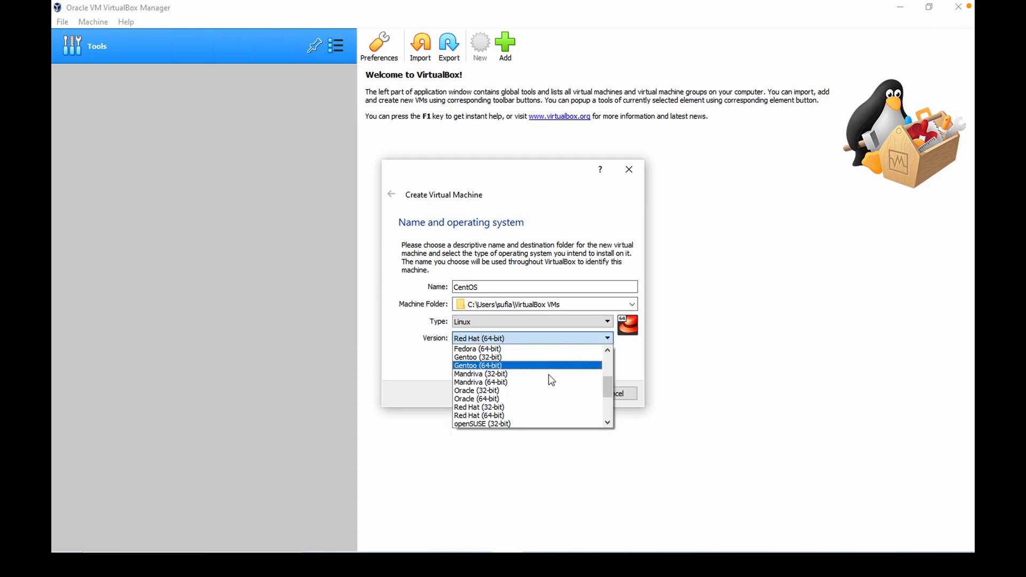
drag(610, 383, 600, 342)
drag(603, 379, 608, 391)
click(442, 364)
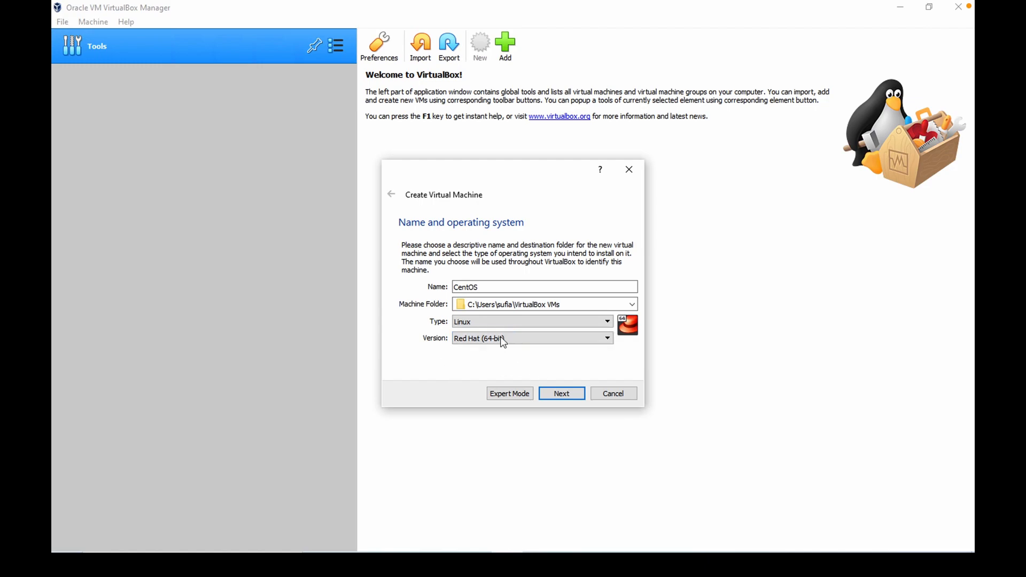
click(571, 395)
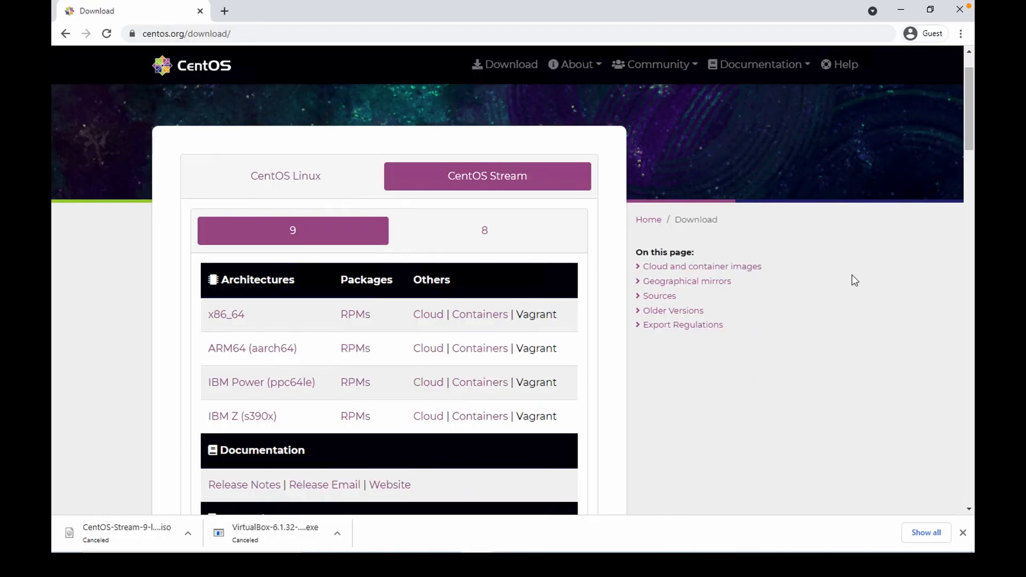
Scroll the CentOS download page to review the Stream 9 options, returning to VirtualBox Manager.
drag(968, 123, 955, 89)
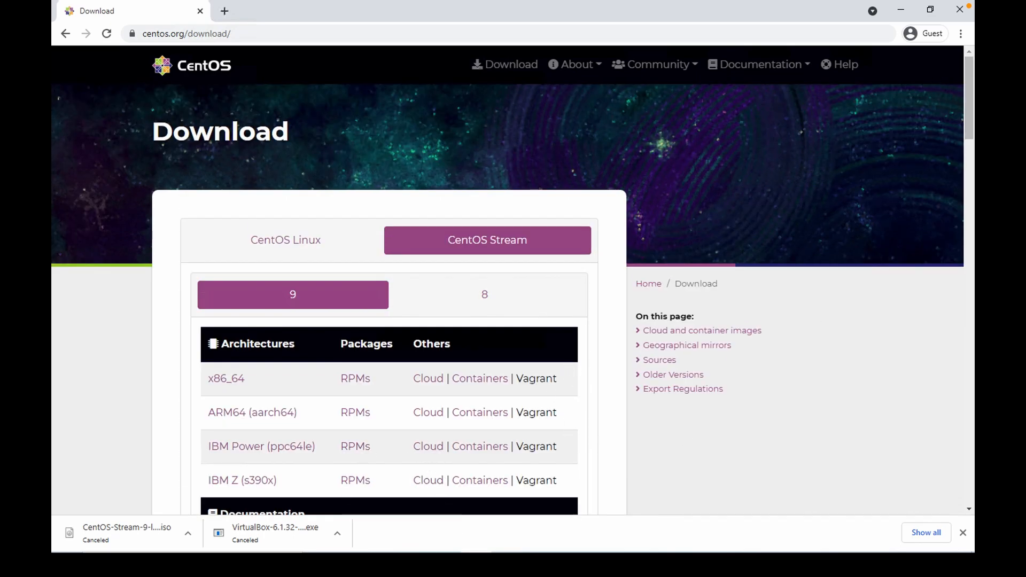
mouse_move(507, 564)
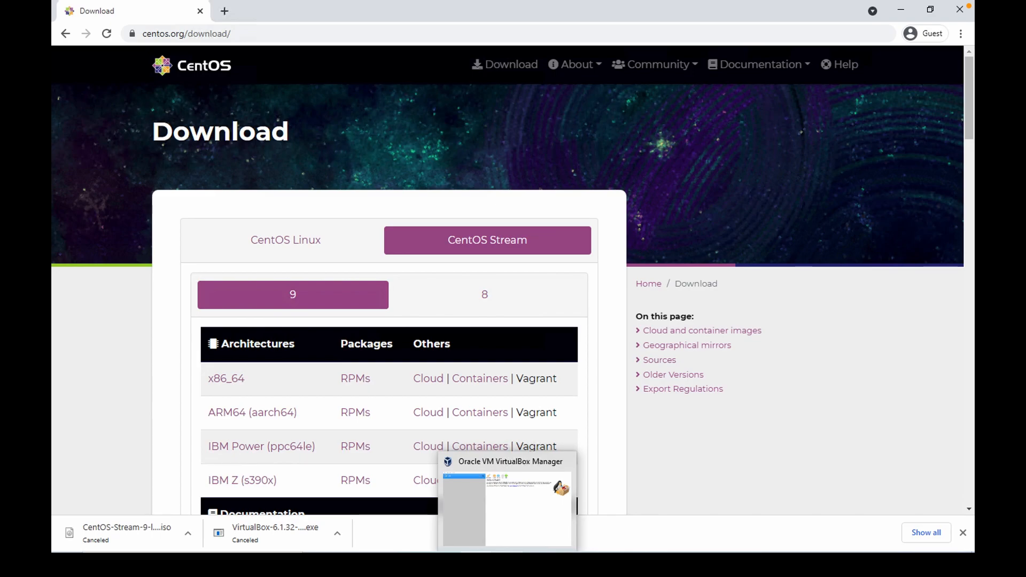
click(507, 564)
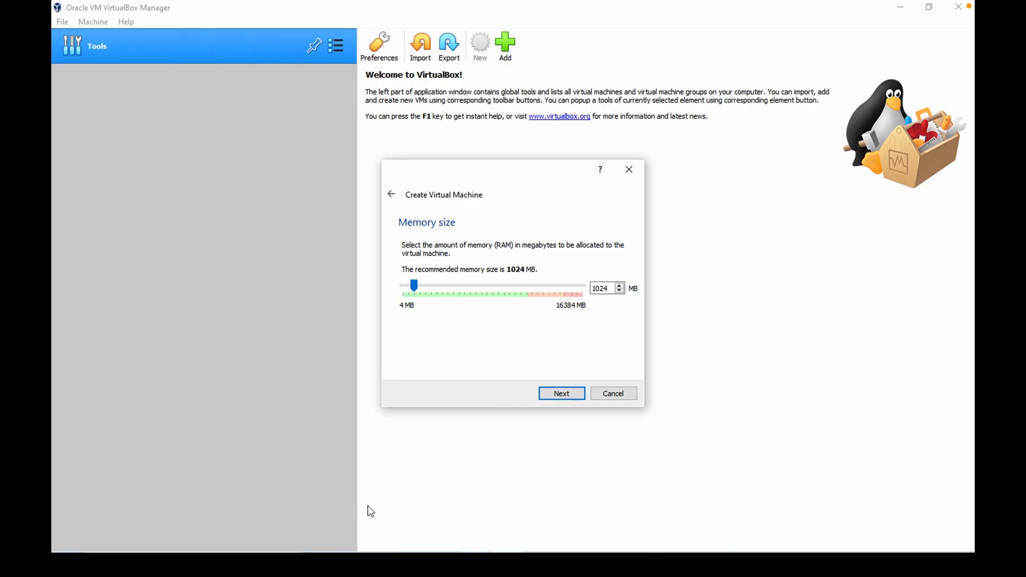
Set the virtual machine's memory to 2048 MB and continue.
click(416, 292)
drag(416, 291, 426, 291)
click(575, 394)
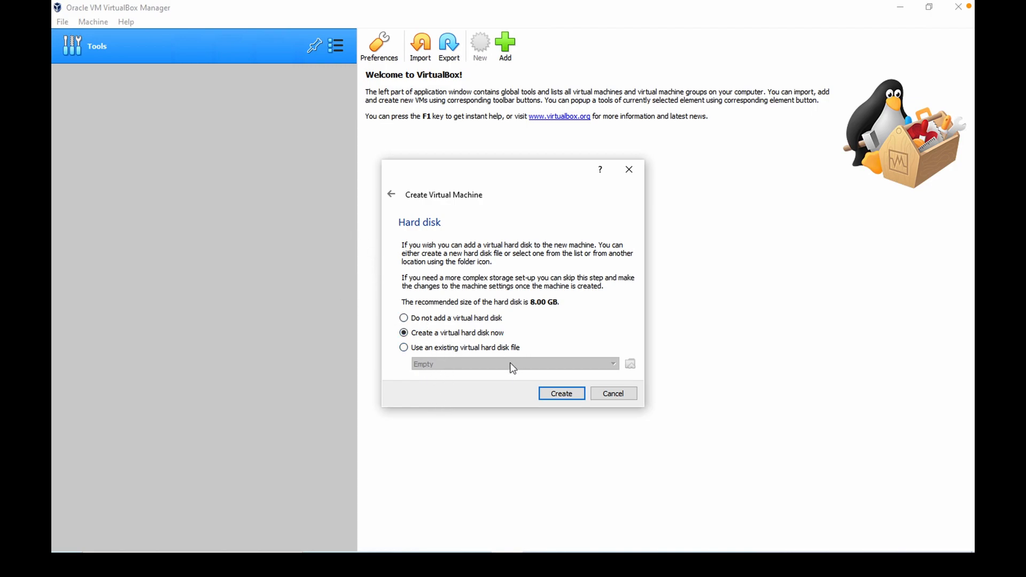
Create a new virtual hard disk as a dynamically allocated VDI.
mouse_move(510, 365)
click(550, 396)
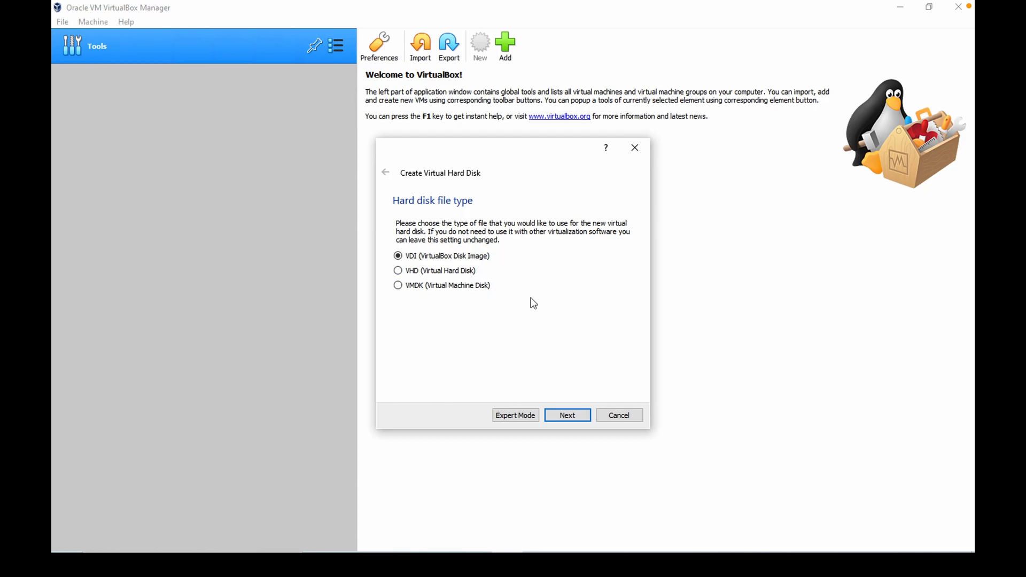
click(586, 425)
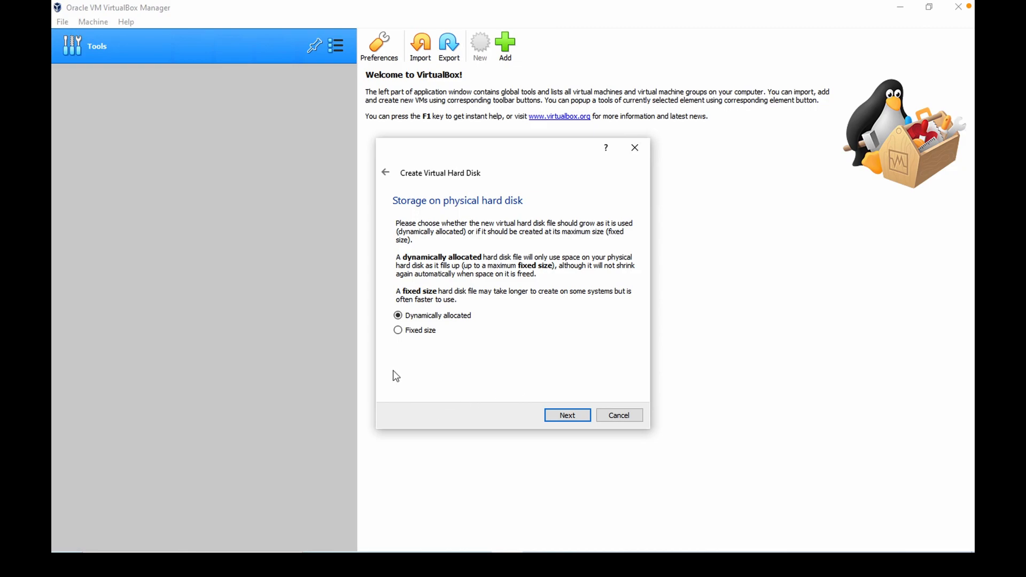
click(571, 416)
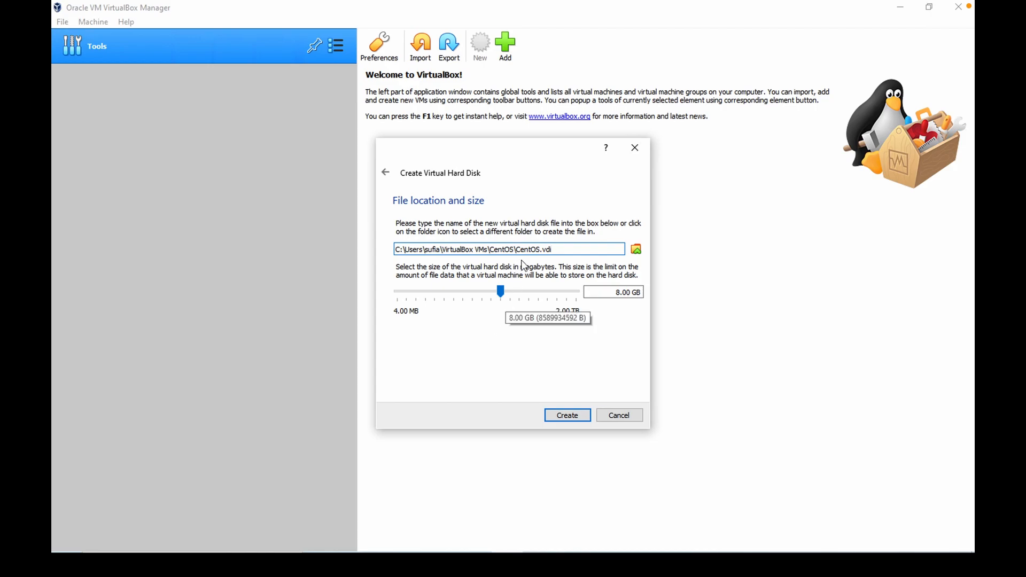
Create the hard disk with the default CentOS.vdi location and 8.00 GB size.
drag(522, 249, 569, 247)
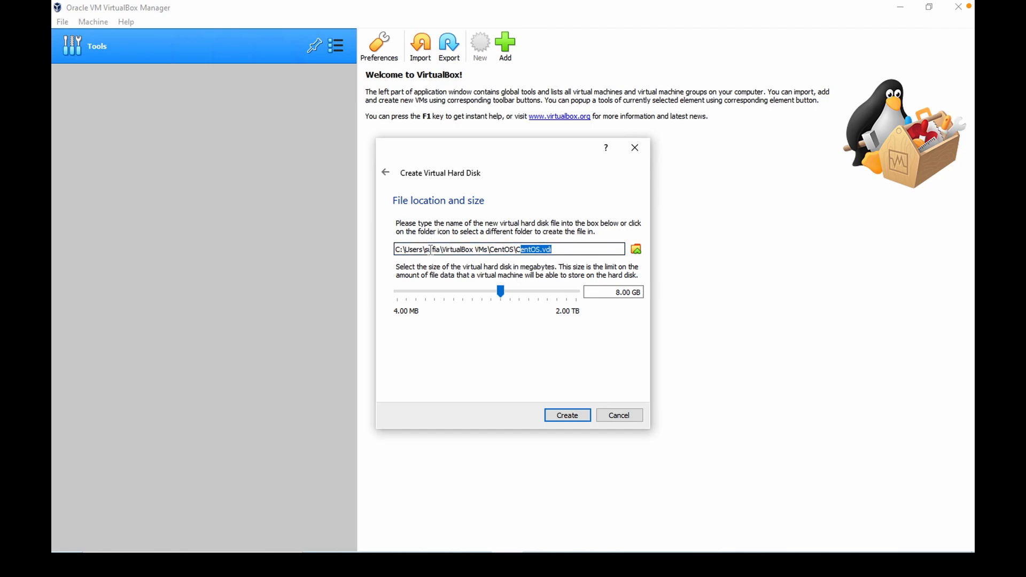
click(408, 250)
drag(408, 249, 493, 253)
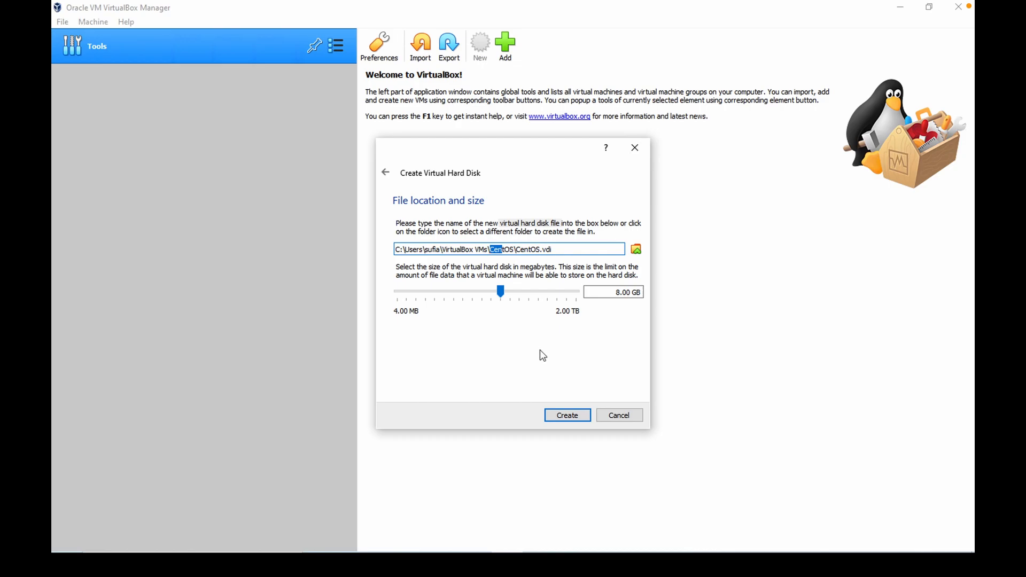
click(566, 420)
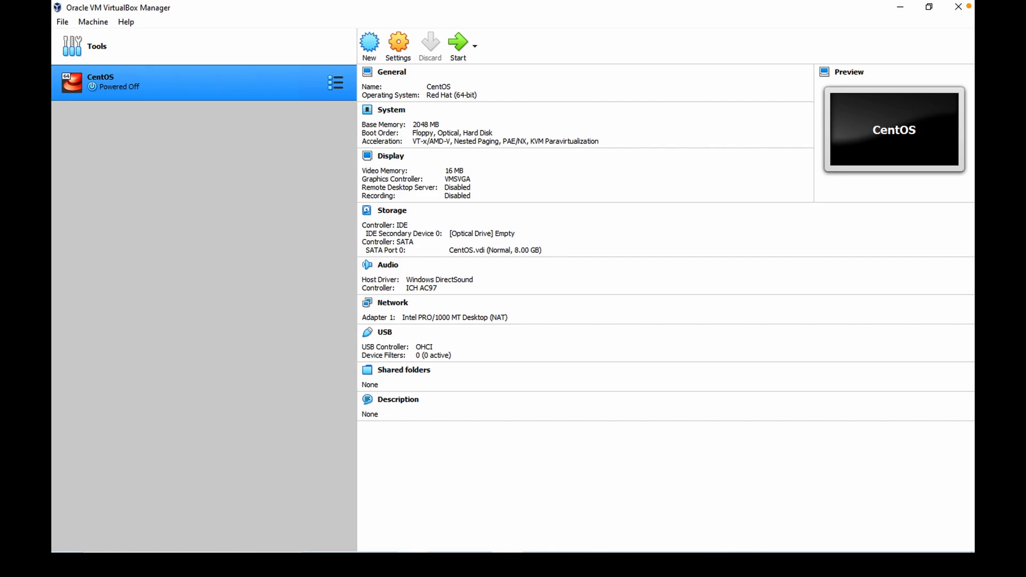
In the CentOS VM's storage settings, attach CentOS-Stream-9-latest-x86_64-dvd1.iso from Downloads as an optical drive on the IDE controller.
click(411, 560)
click(613, 257)
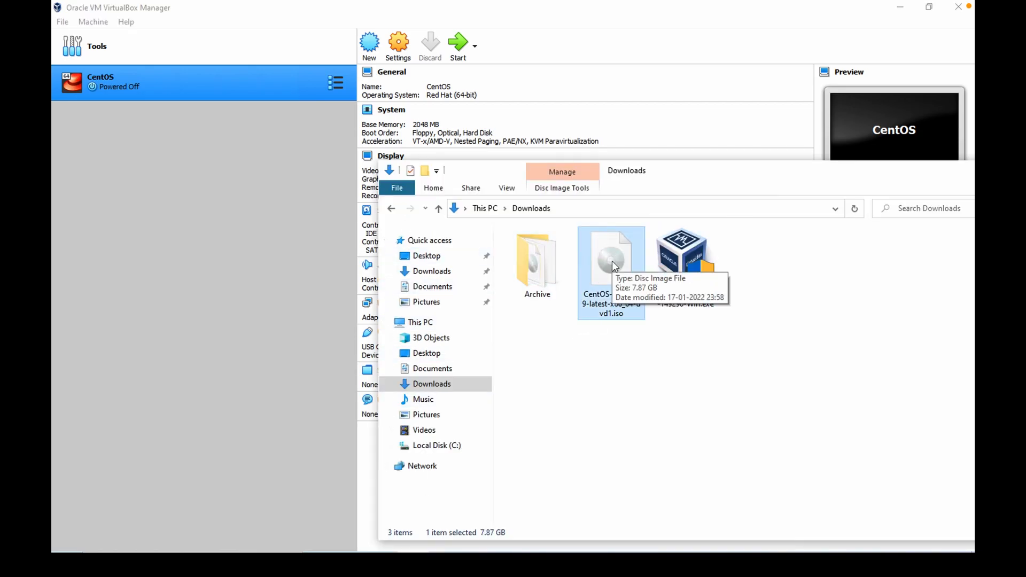
click(254, 231)
click(398, 45)
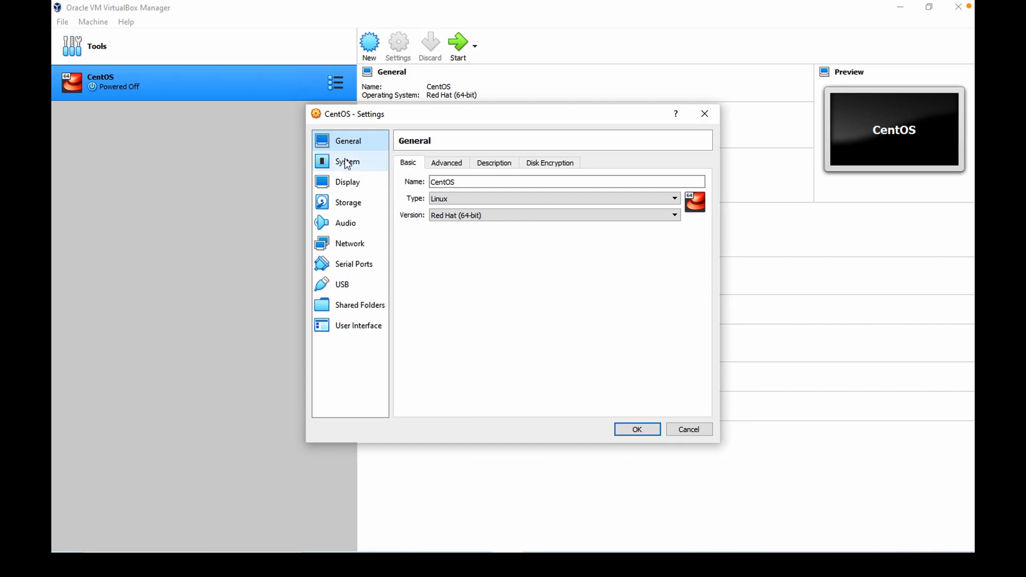
click(347, 206)
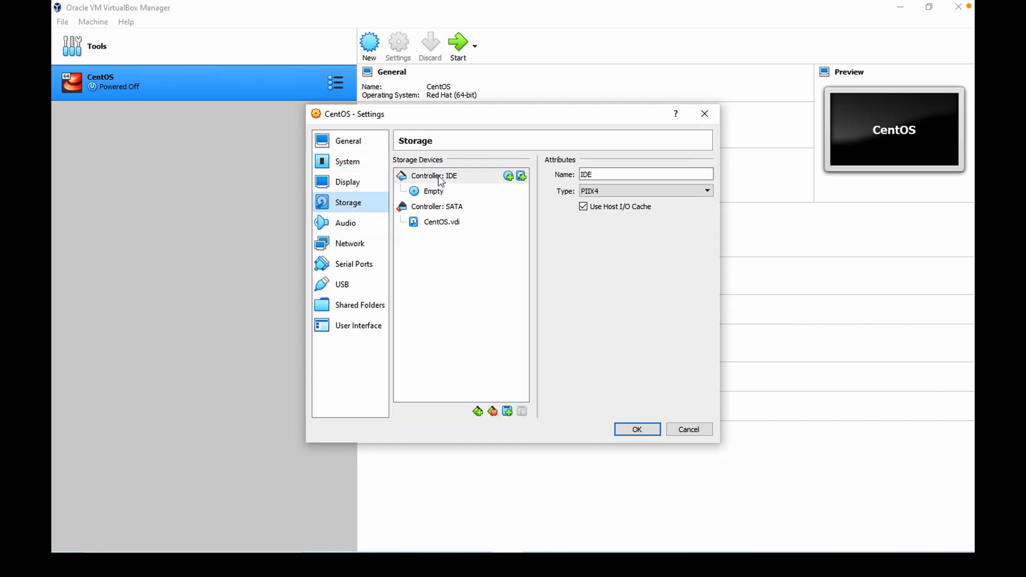
click(522, 177)
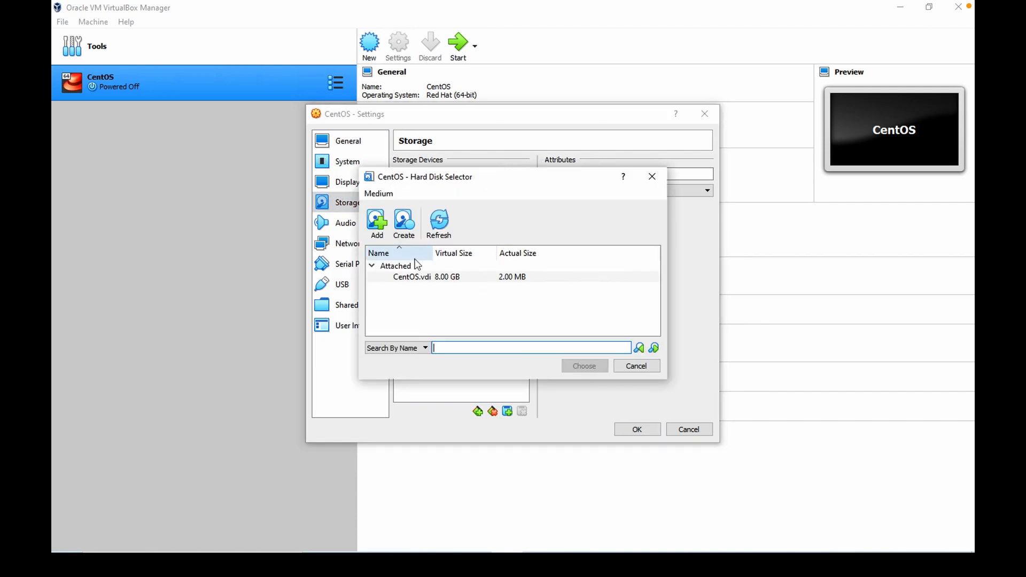
click(634, 366)
click(509, 177)
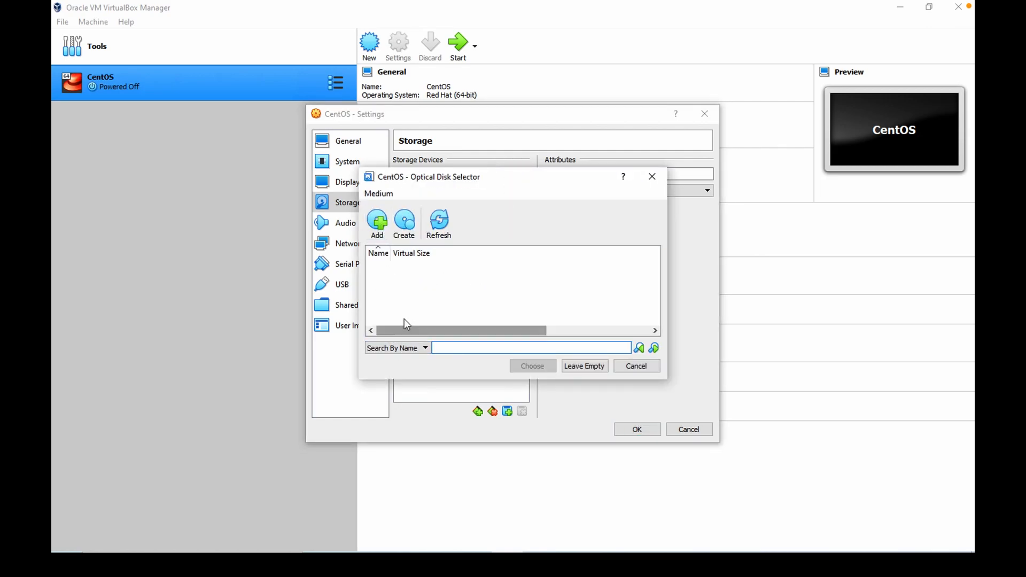
click(376, 224)
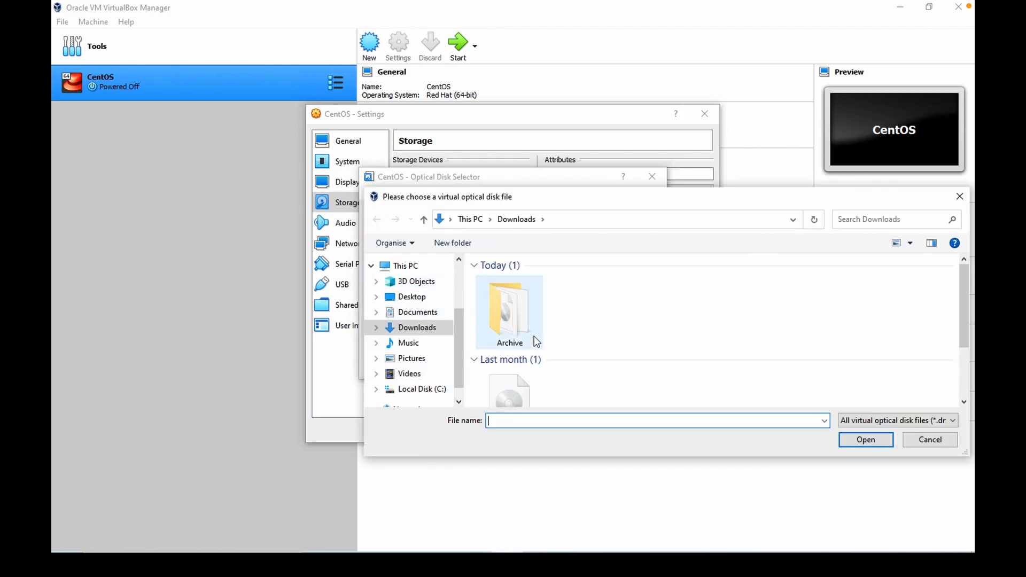
click(513, 383)
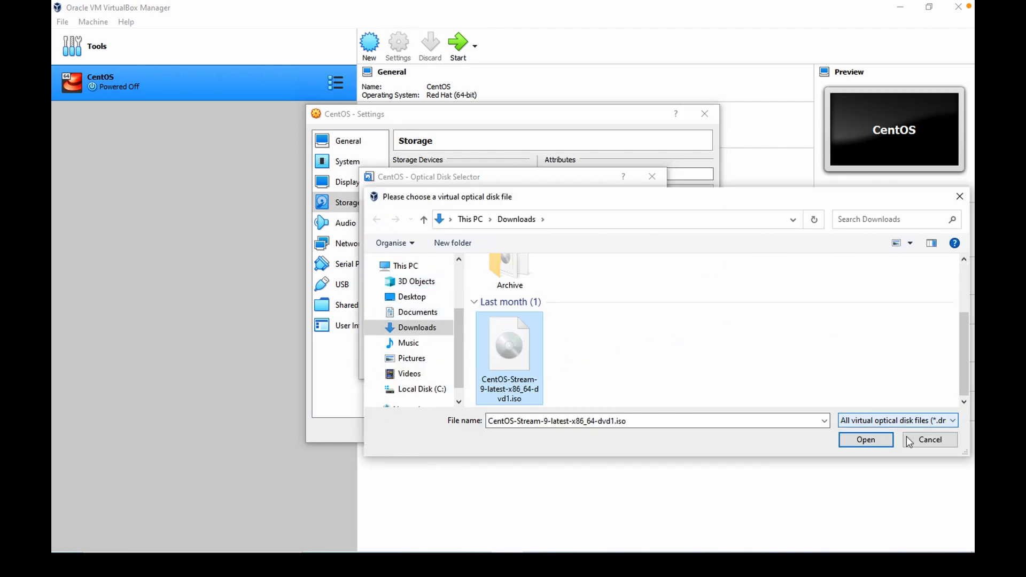
click(866, 439)
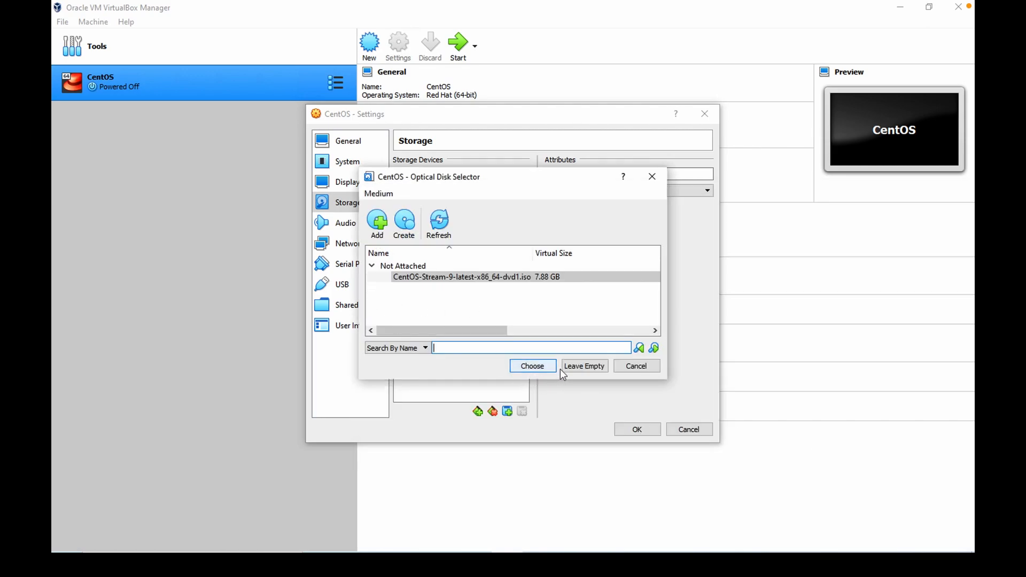
click(531, 366)
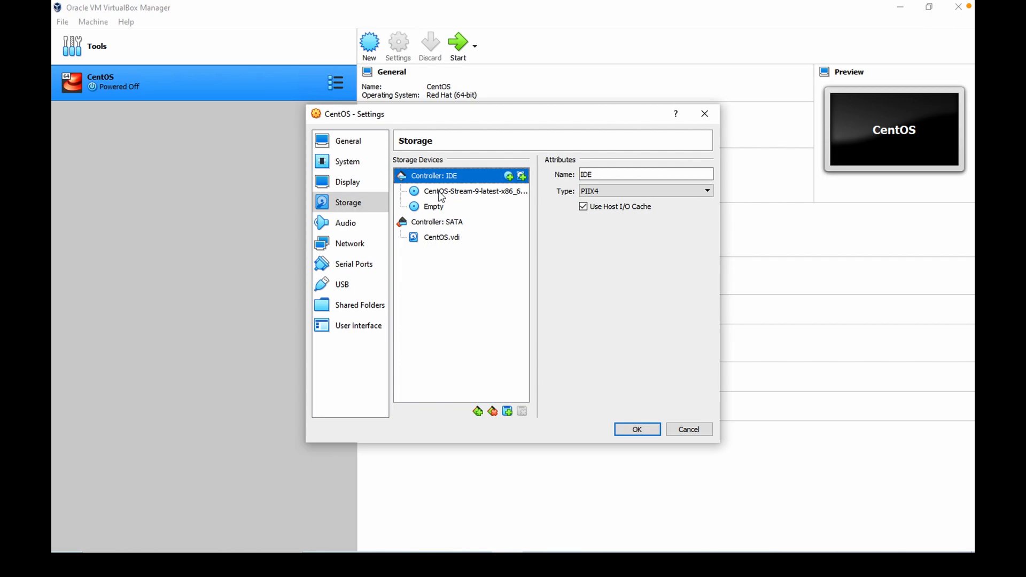
Remove the empty optical drive attachment and save the storage settings.
click(441, 208)
right_click(459, 209)
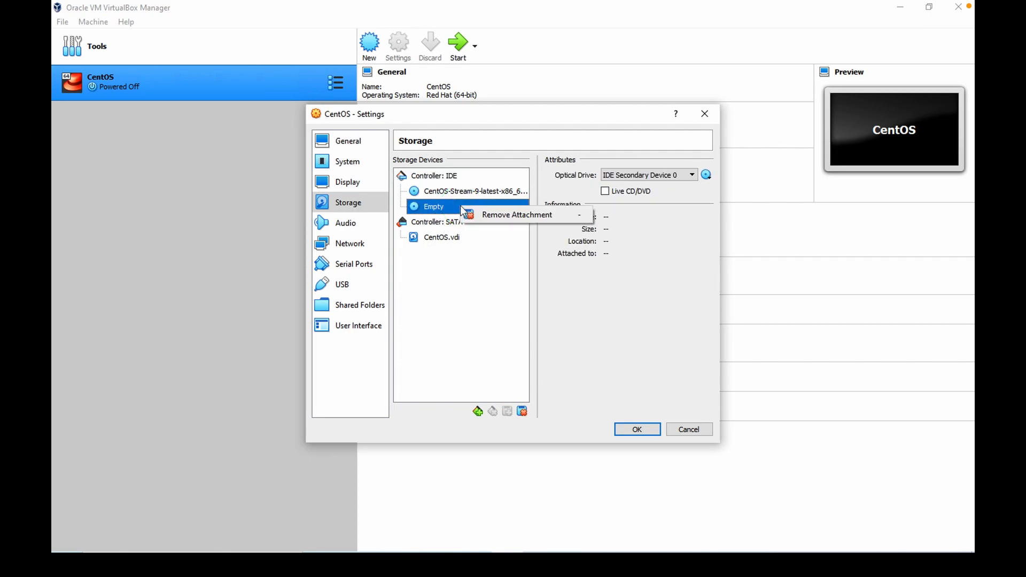
click(481, 215)
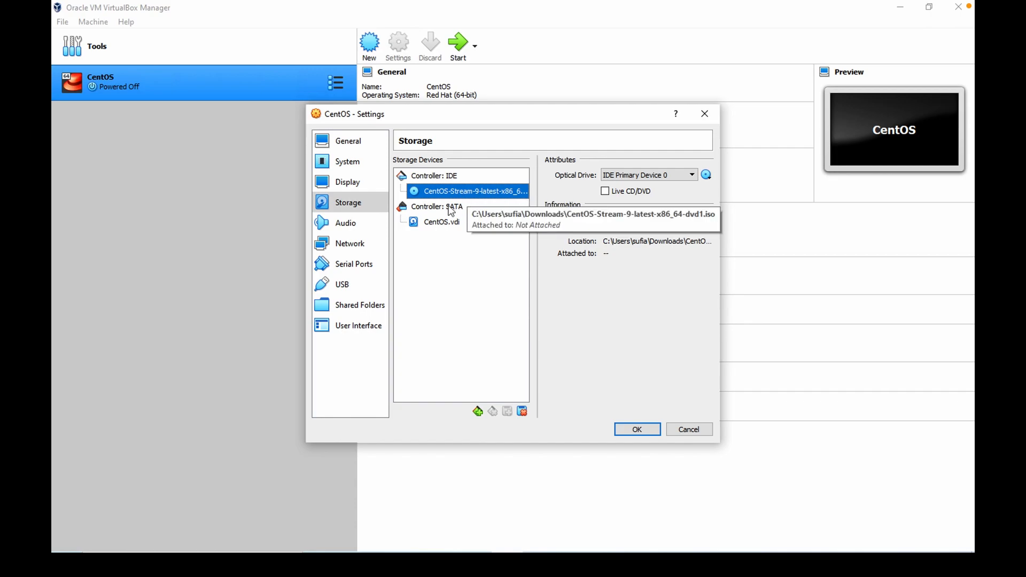
click(437, 223)
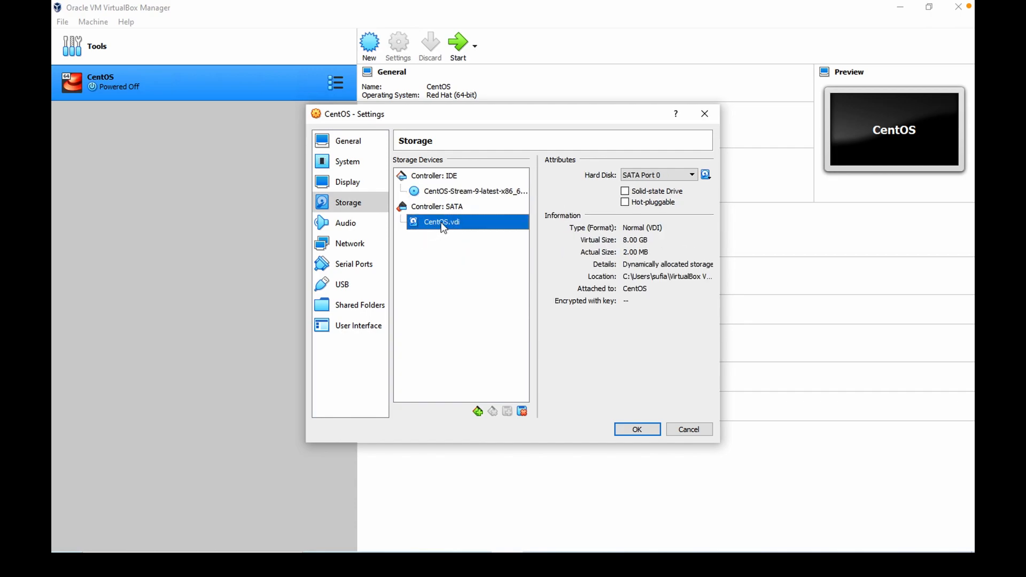
click(430, 194)
click(623, 430)
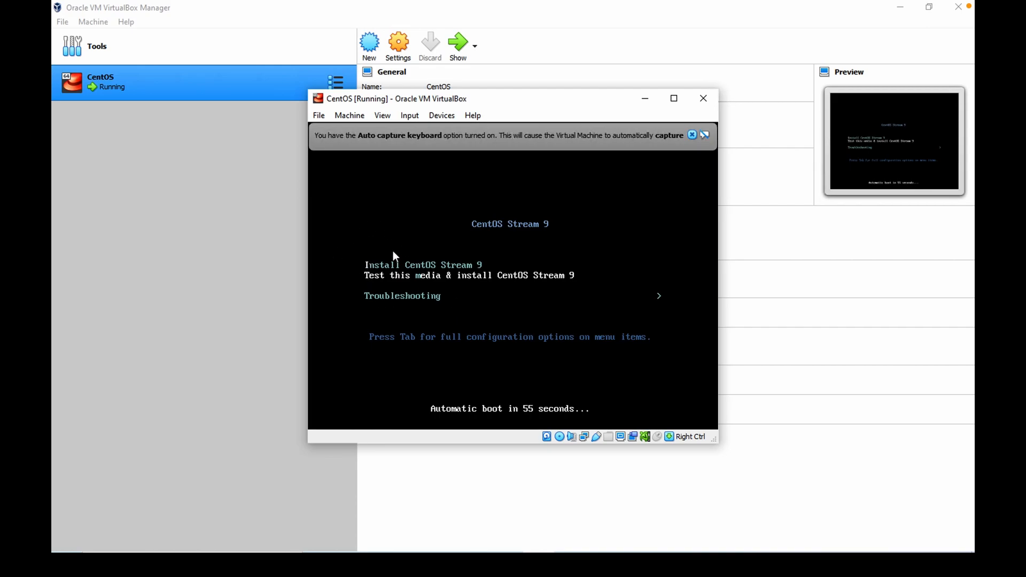
Dismiss the keyboard capture notice and maximize the running CentOS VM window.
click(693, 136)
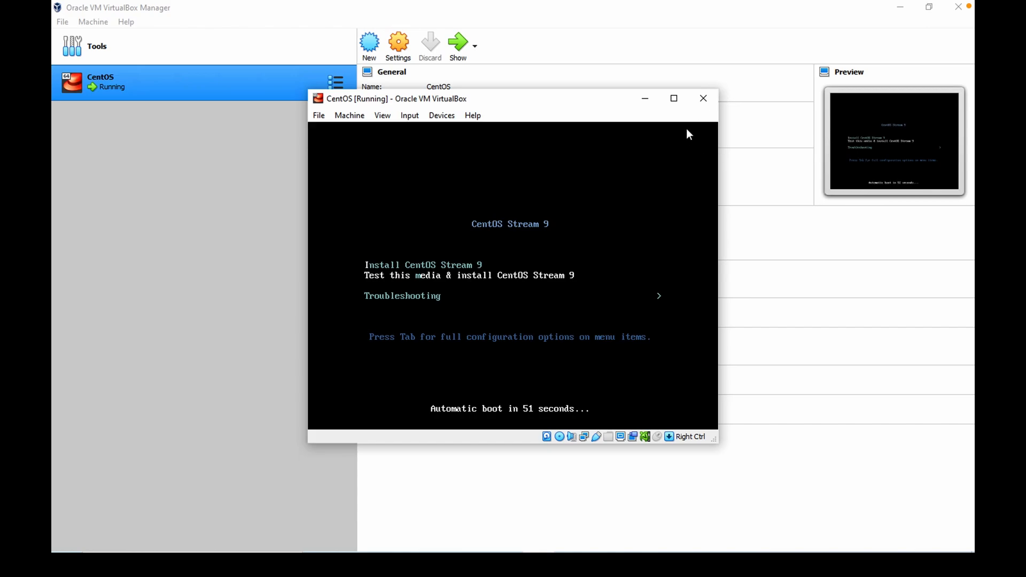
click(674, 99)
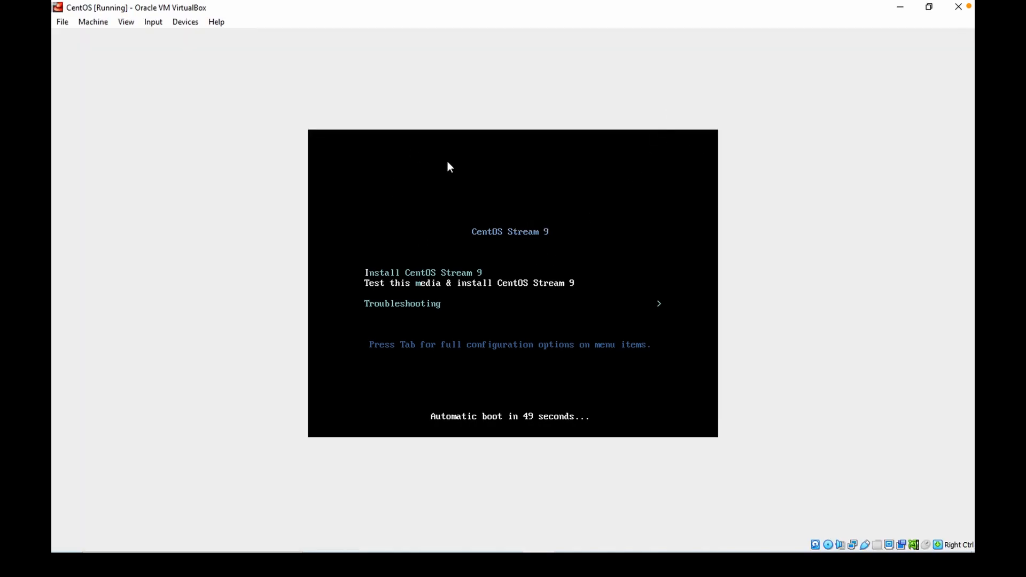
Choose Install CentOS Stream 9 from the boot menu.
key(Down)
key(Up)
key(Return)
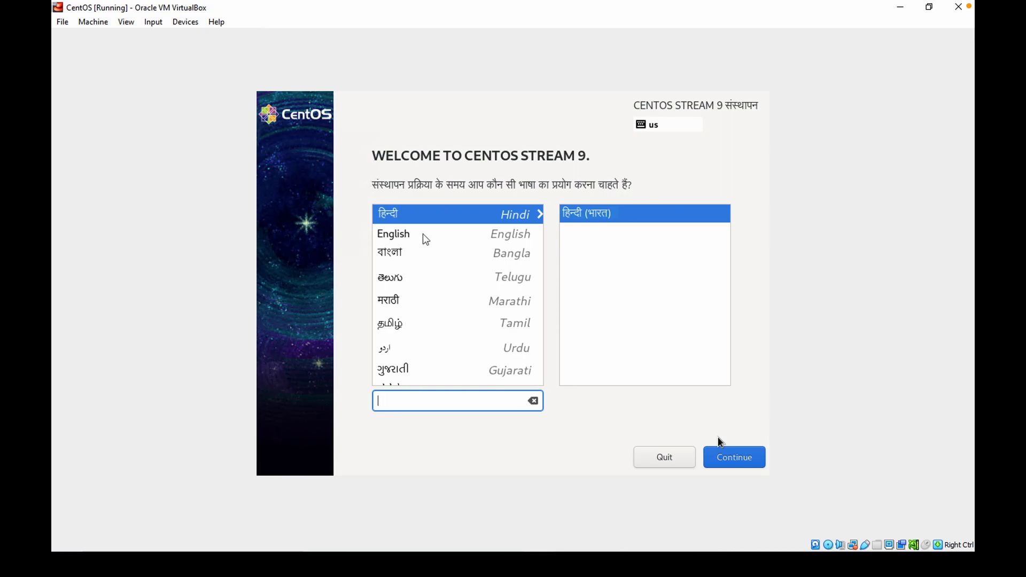
Capture the mouse into the VM, choose English (United Kingdom) as the installation language, and continue.
click(429, 248)
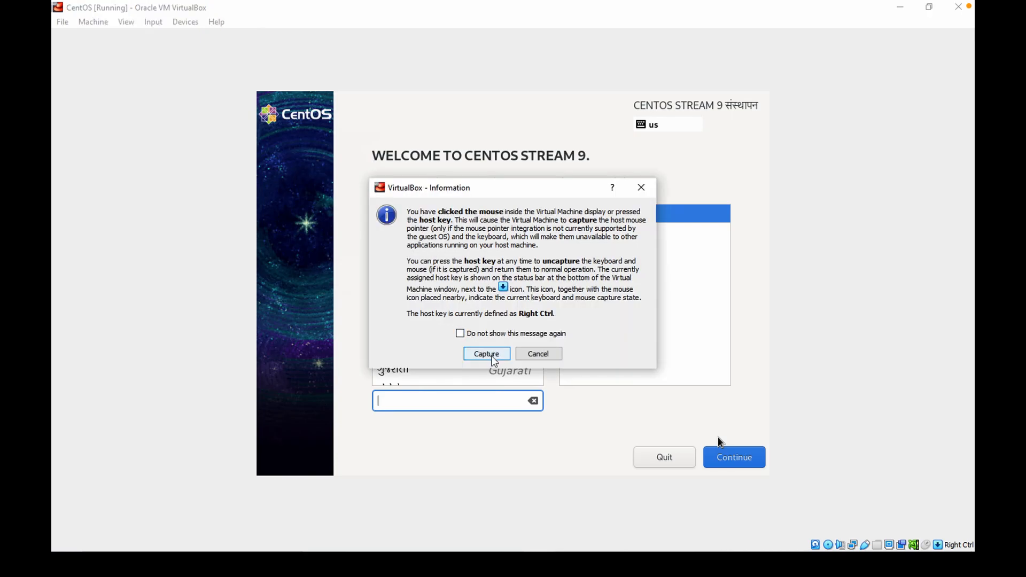
click(487, 355)
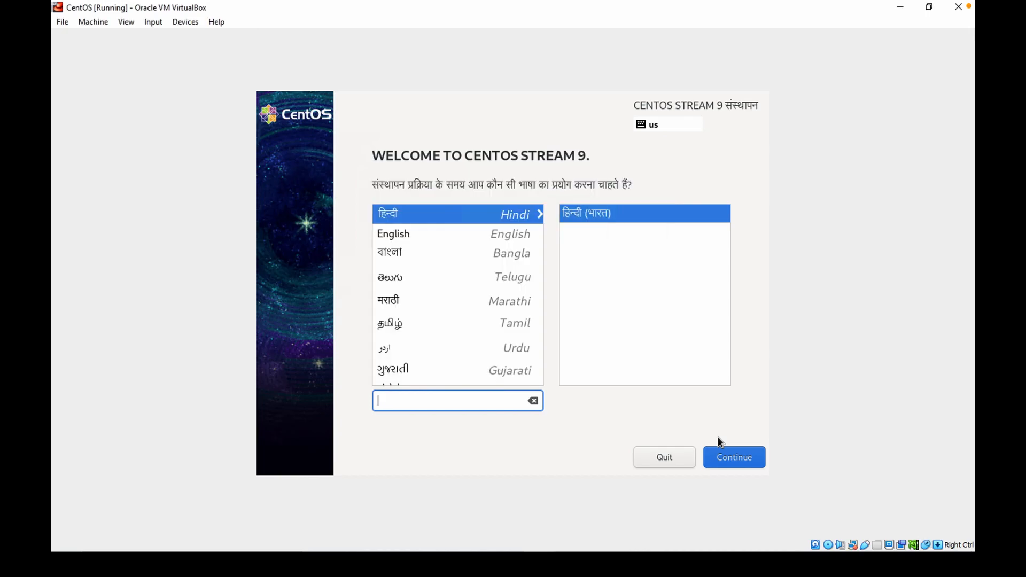
click(411, 235)
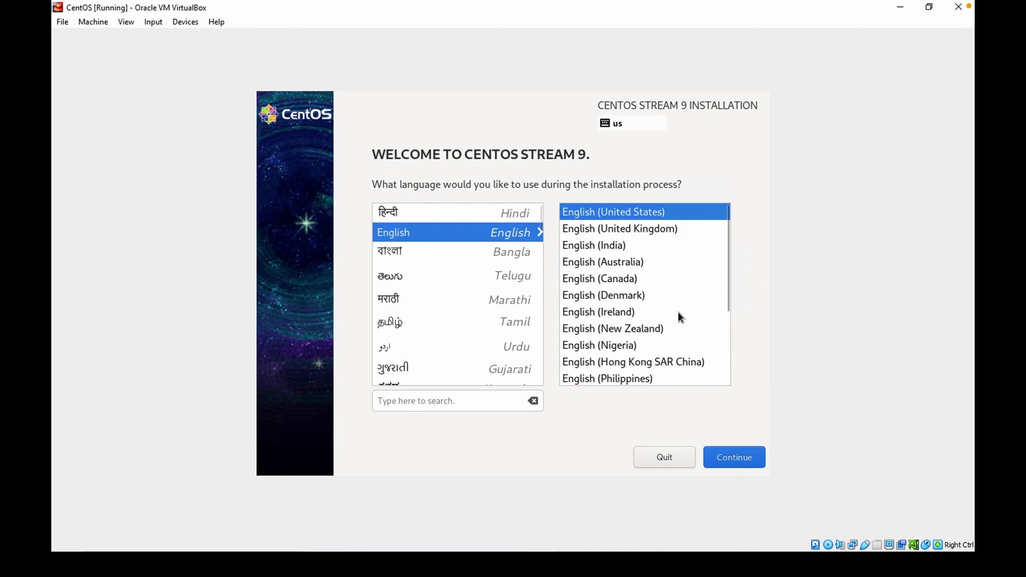
scroll(707, 278, down, 1)
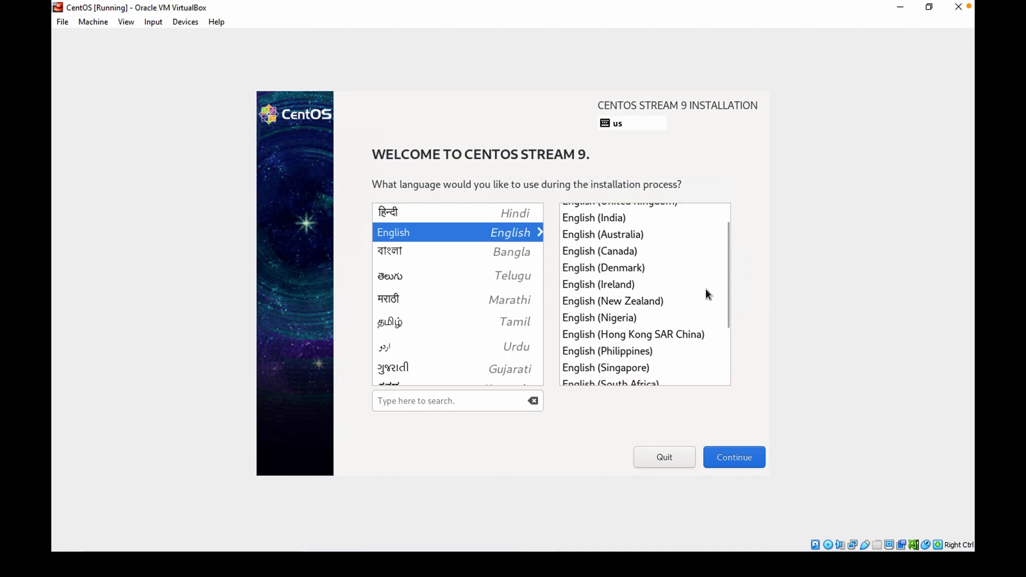
scroll(700, 297, down, 2)
scroll(696, 310, up, 3)
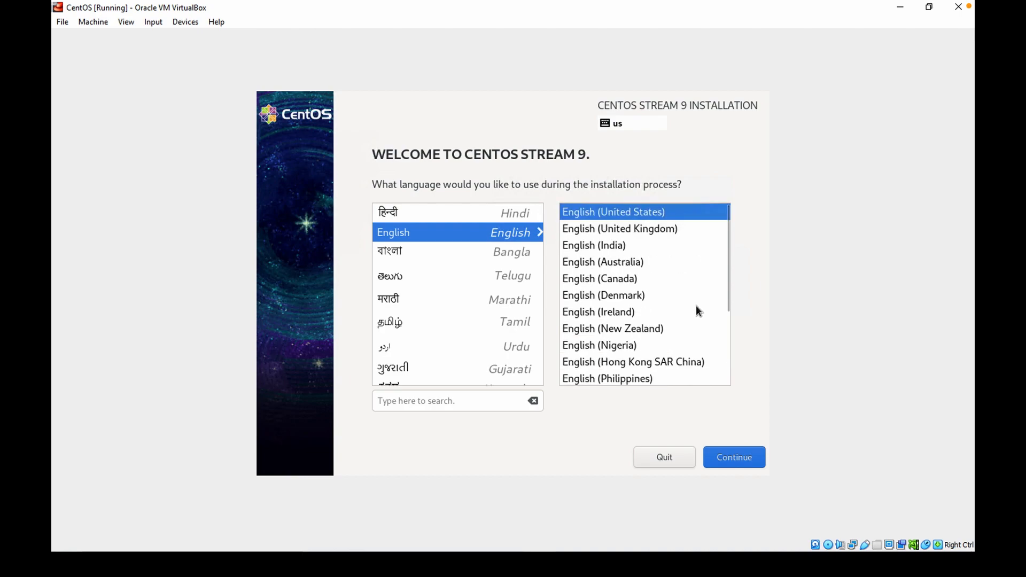
click(651, 228)
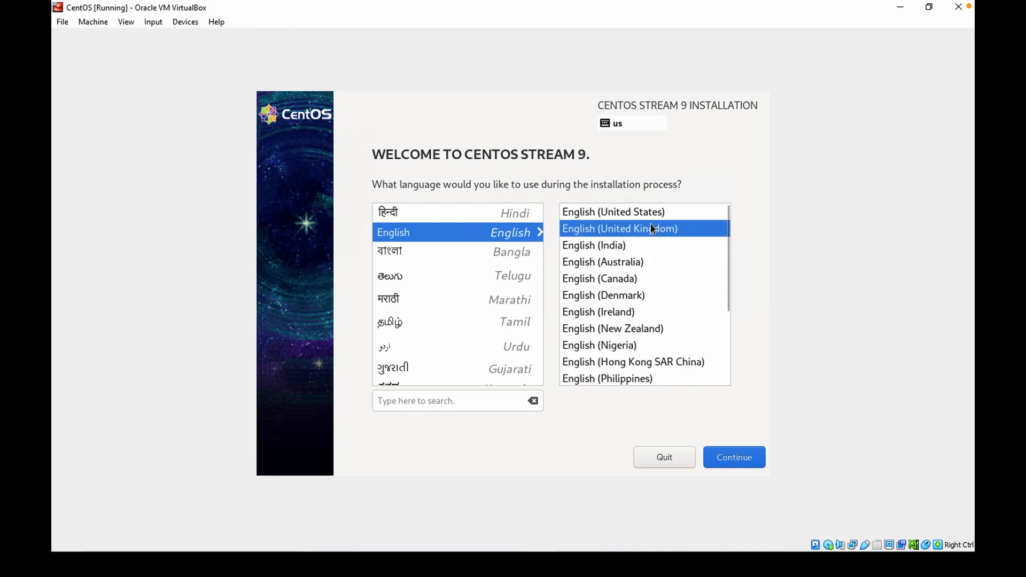
click(732, 458)
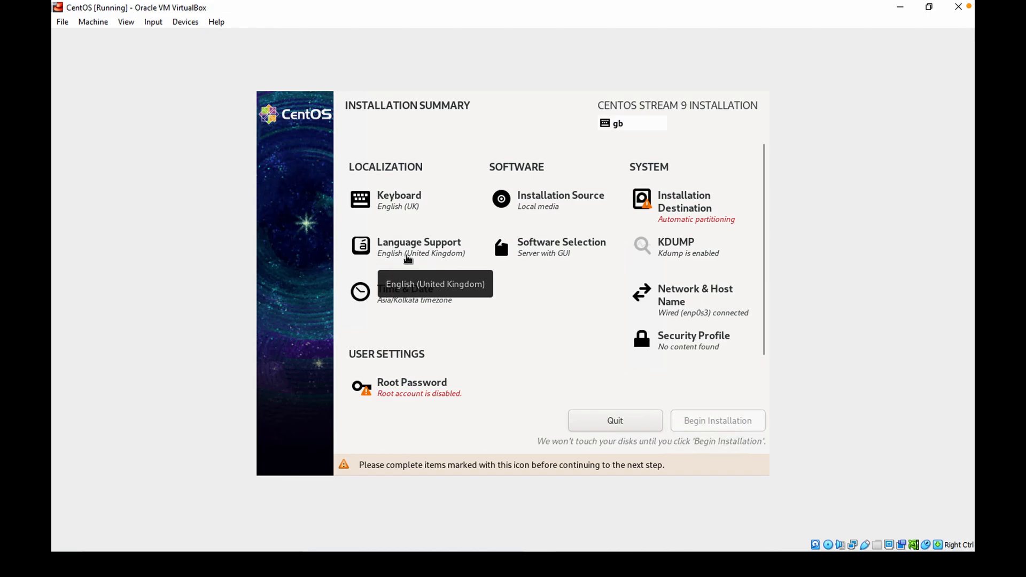
Set the installer's time zone to Europe/London by picking London on the map.
click(403, 303)
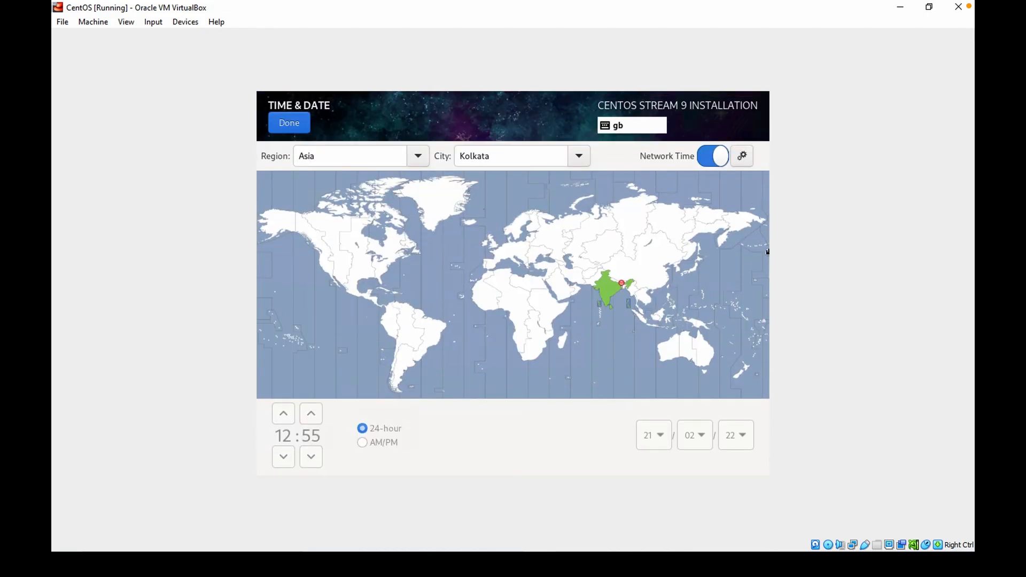
click(511, 251)
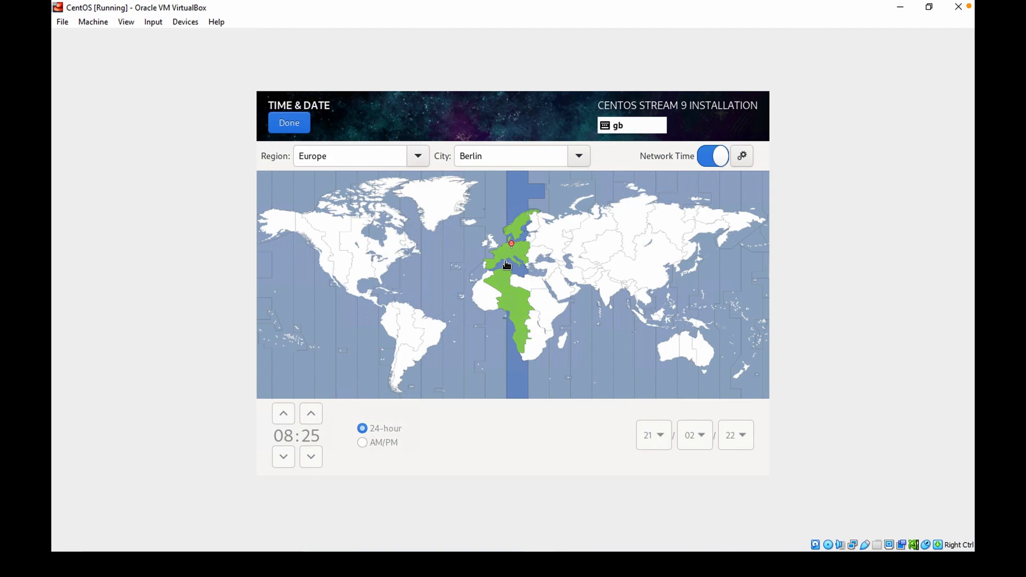
click(489, 245)
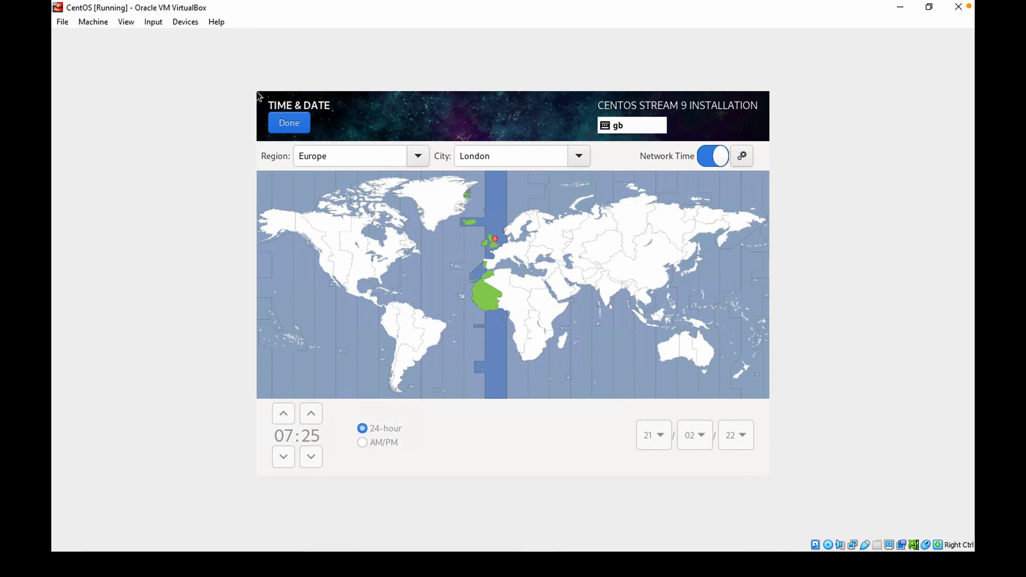
click(280, 123)
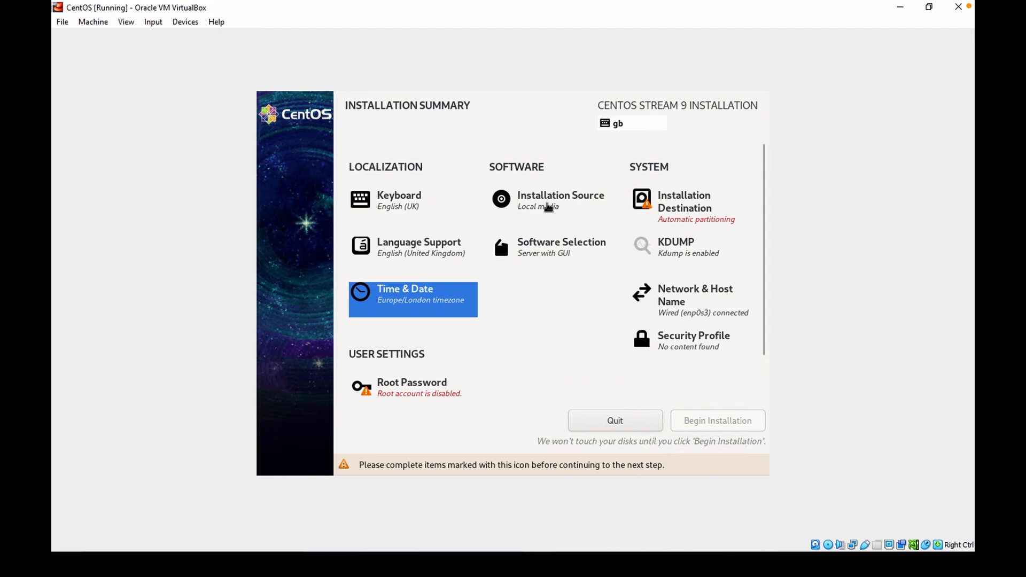
Change the software selection's base environment from Server with GUI to Server.
click(555, 256)
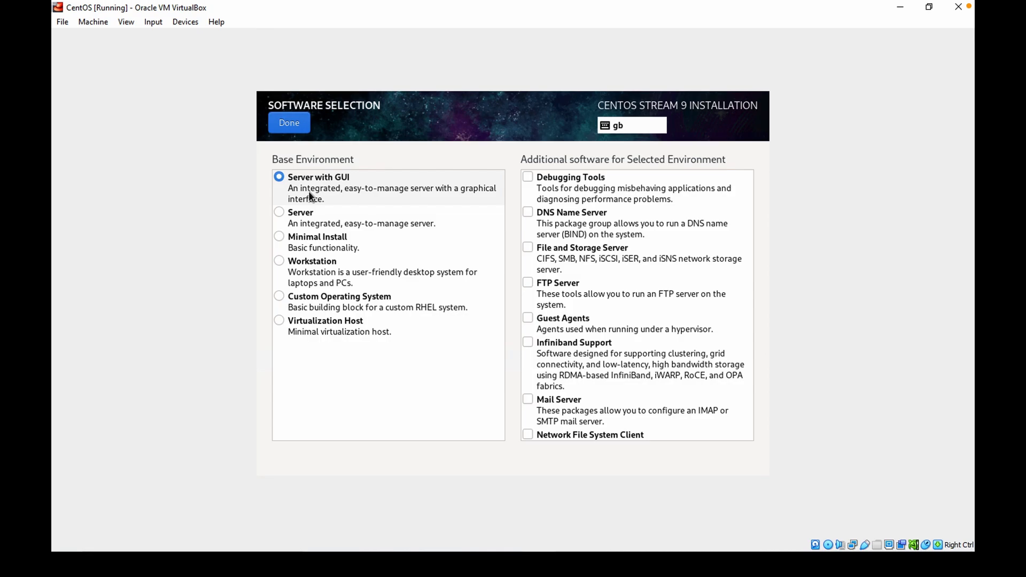
click(312, 220)
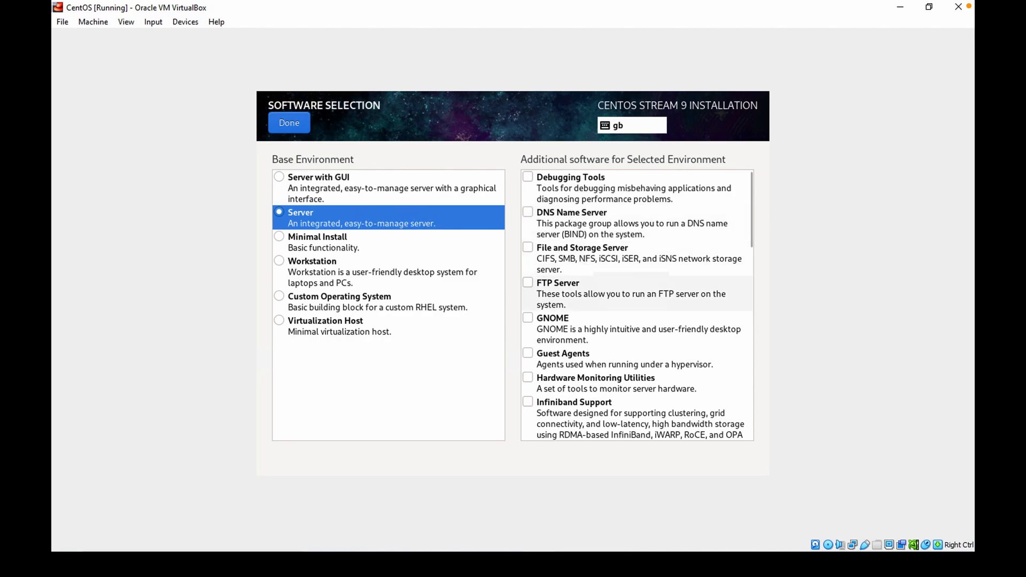
drag(749, 195, 742, 409)
scroll(706, 297, up, 10)
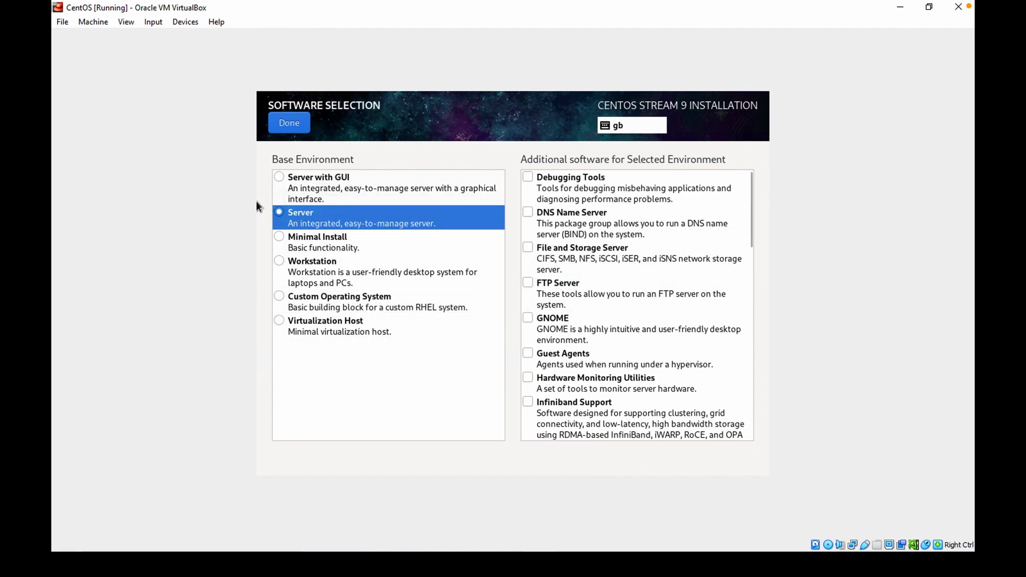
click(291, 125)
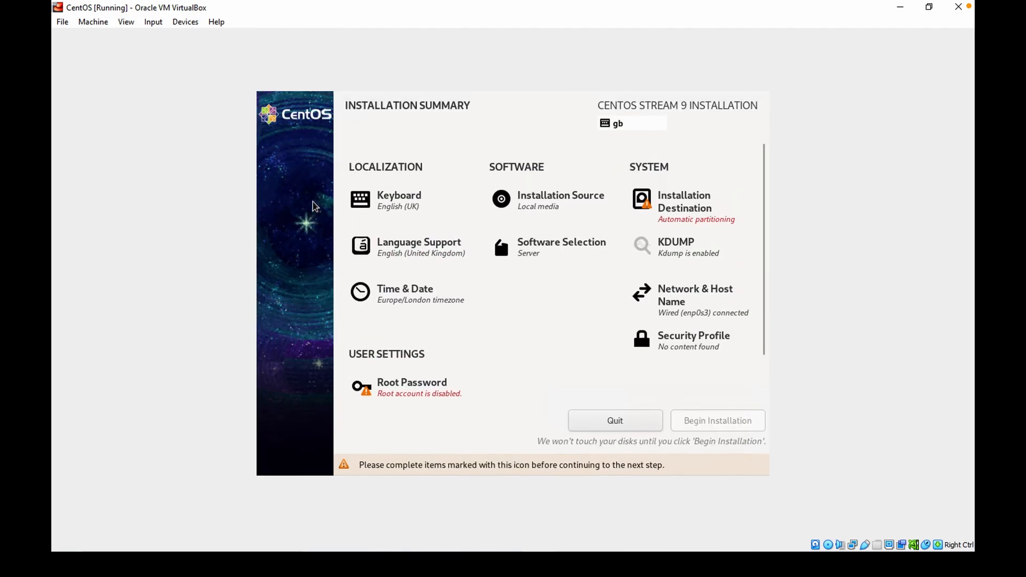
click(672, 207)
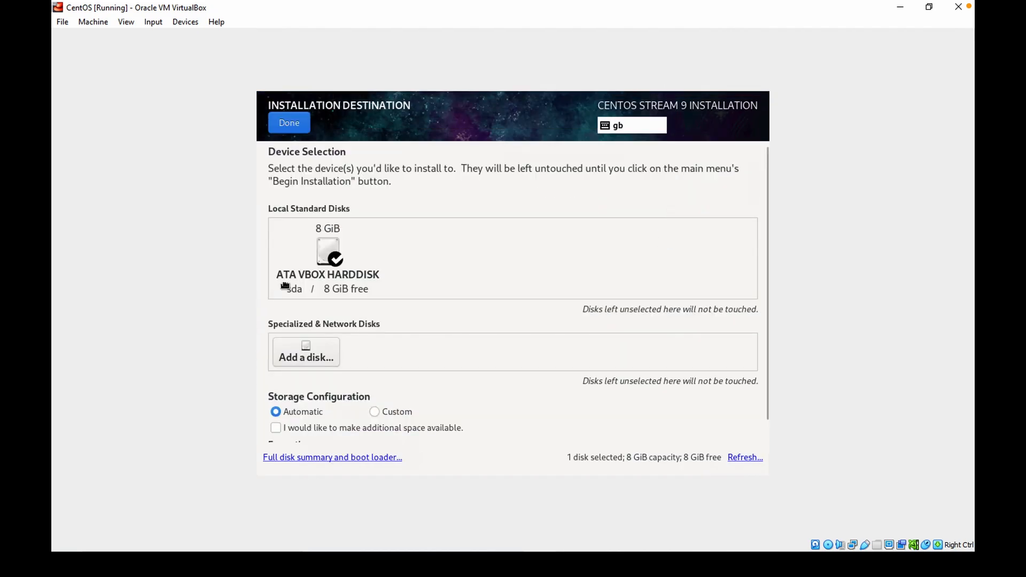
click(330, 256)
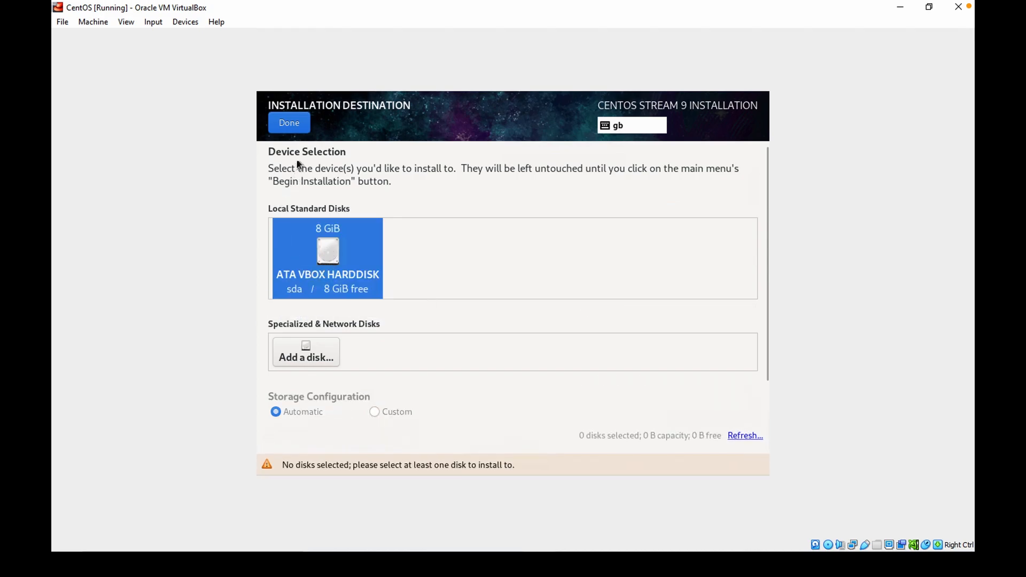
click(303, 127)
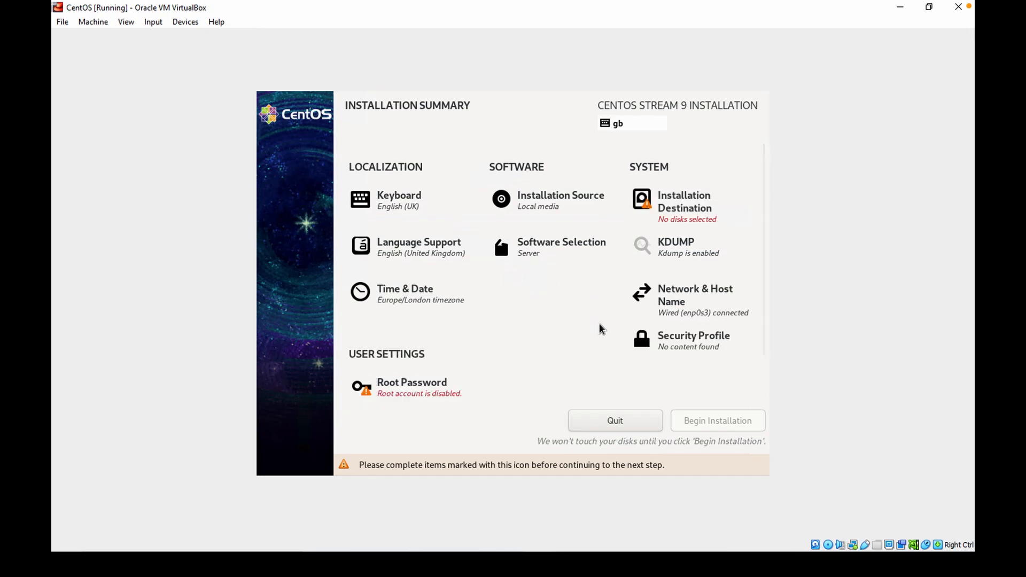
Select the 8 GiB ATA VBOX HARDDISK as the installation destination with automatic storage configuration.
click(668, 214)
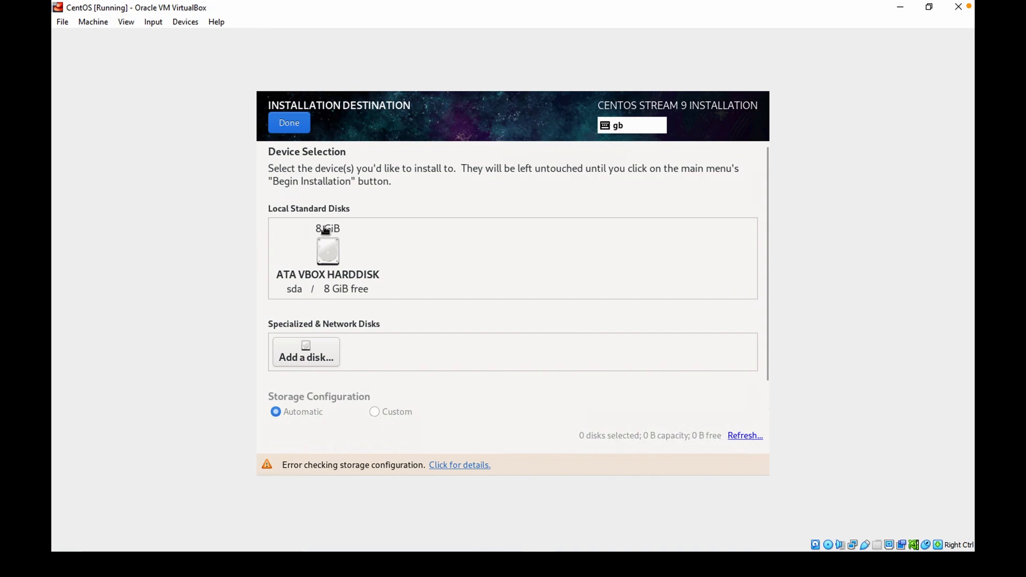
click(327, 251)
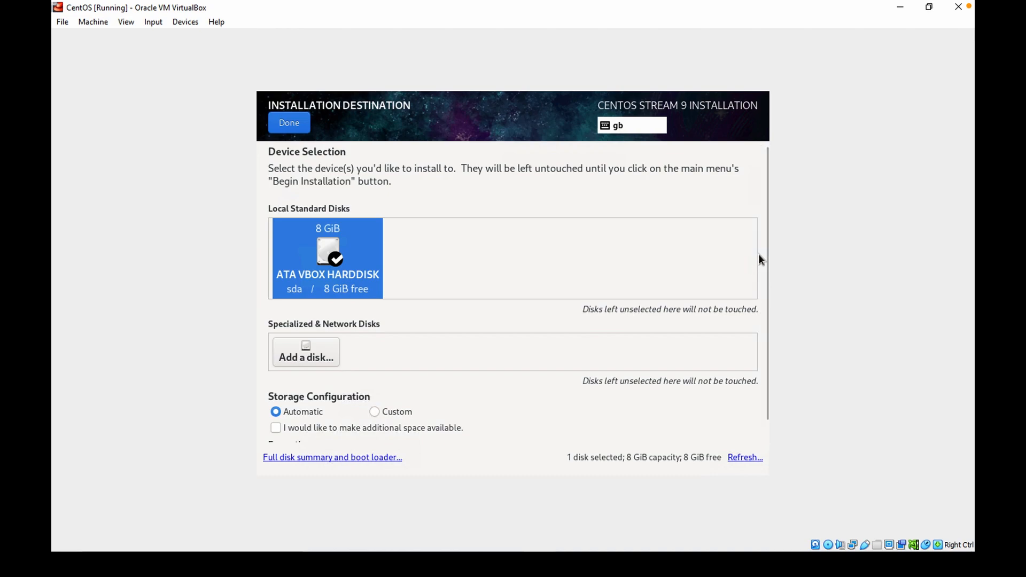
scroll(763, 276, down, 1)
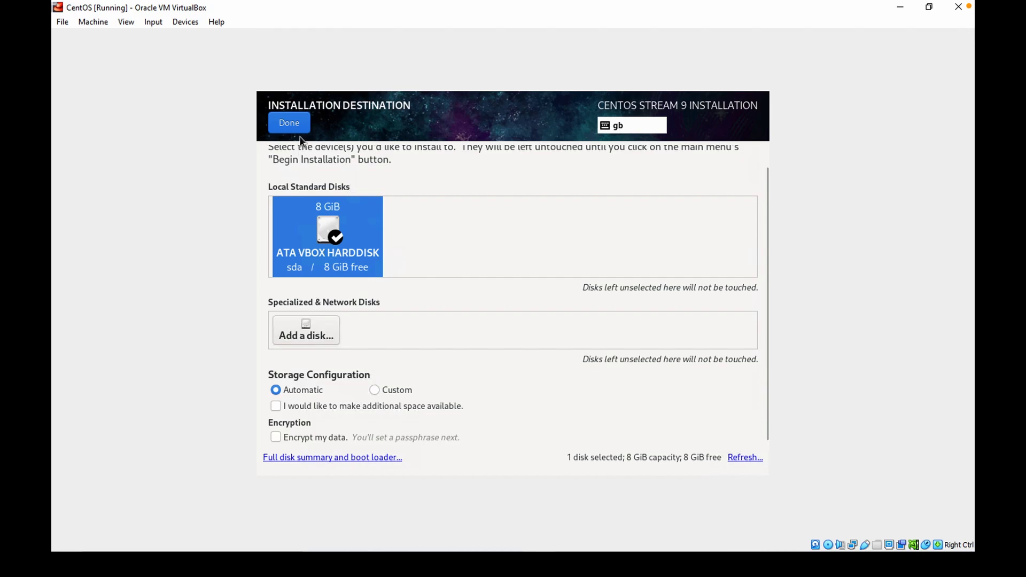
click(293, 124)
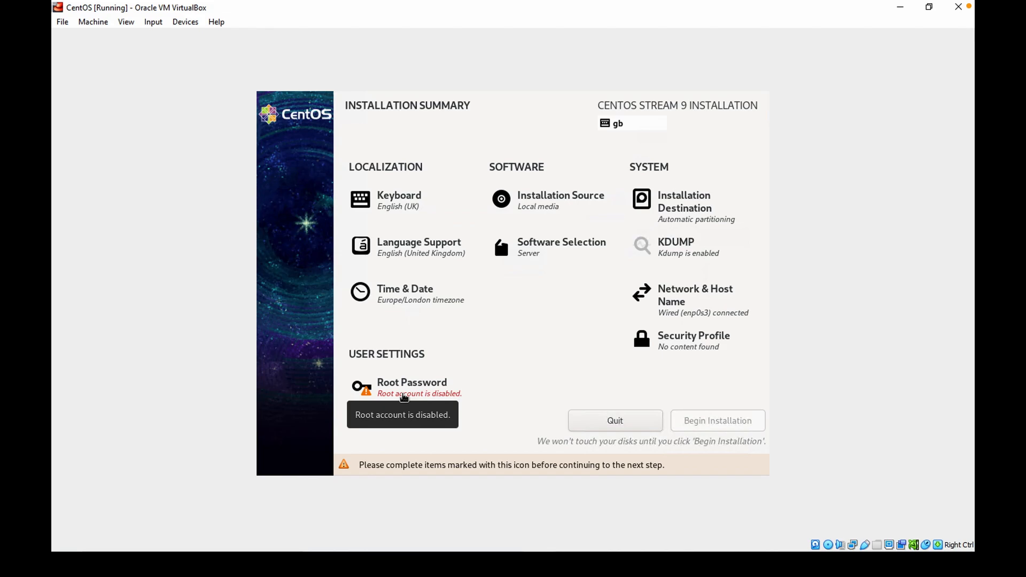
Enter and confirm a root password, unlocking the root account.
click(403, 396)
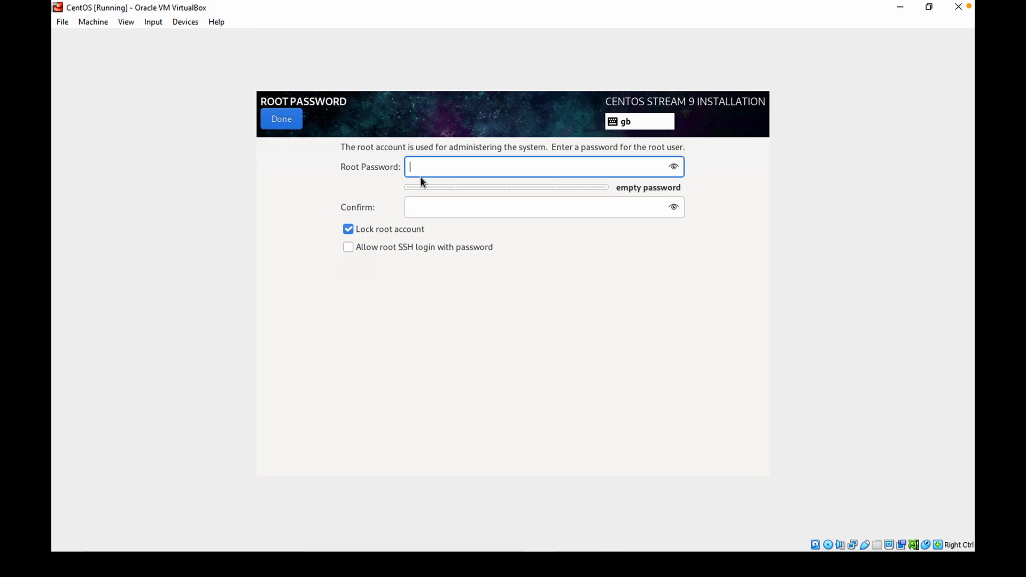
text(••••••••)
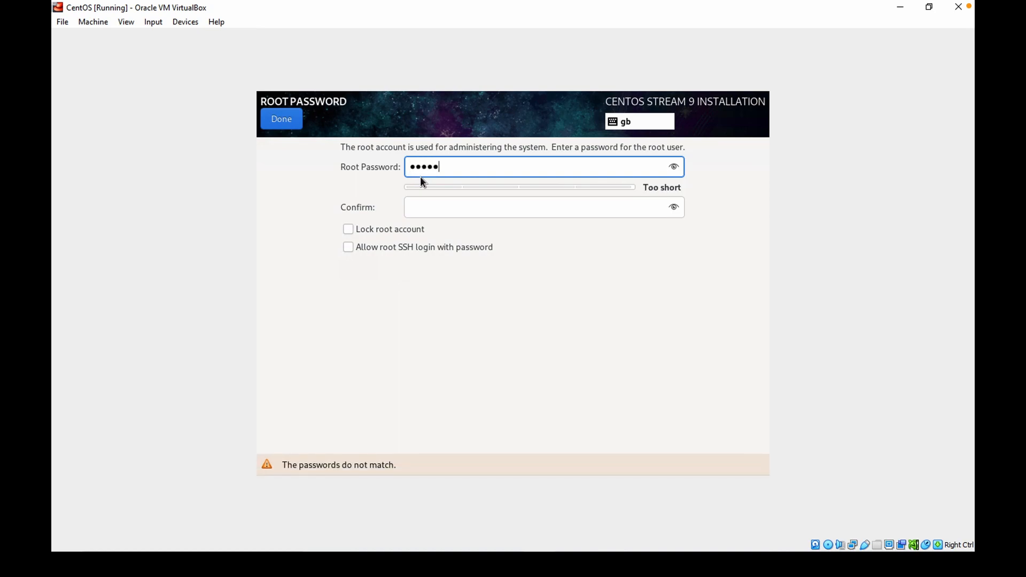
click(430, 213)
text(••••••••)
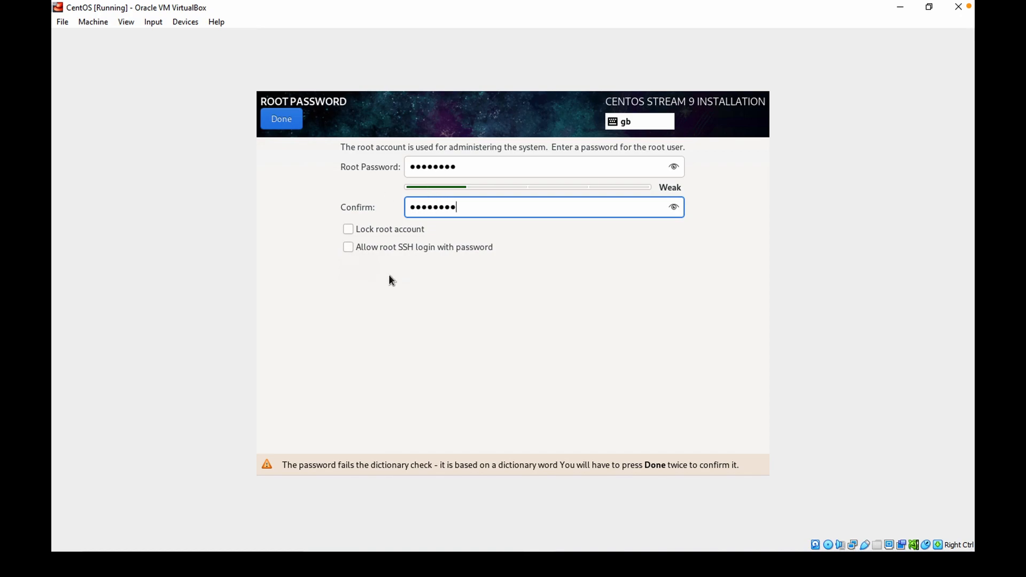
Allow root SSH login with password and accept the weak root password.
click(466, 247)
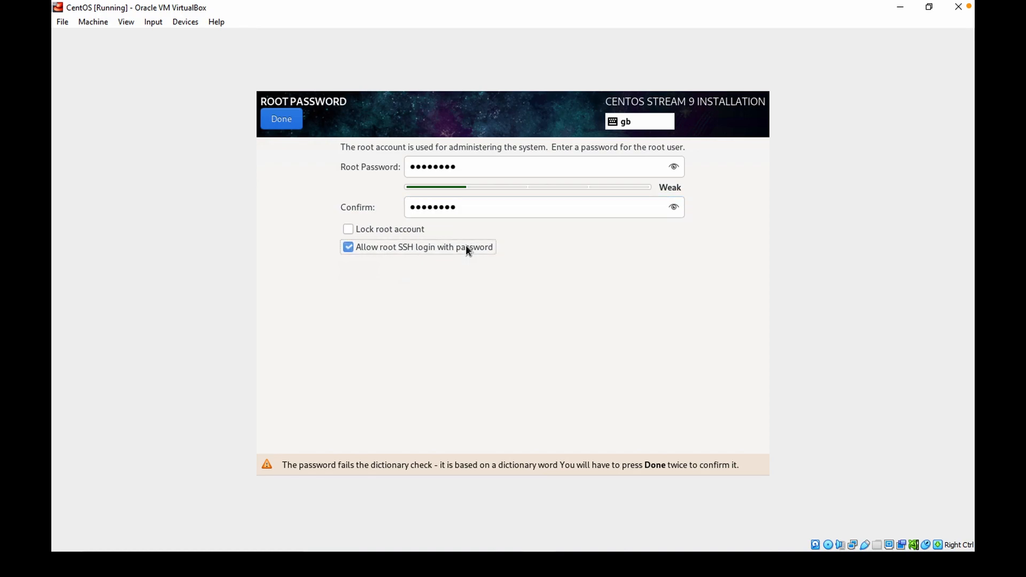
click(288, 117)
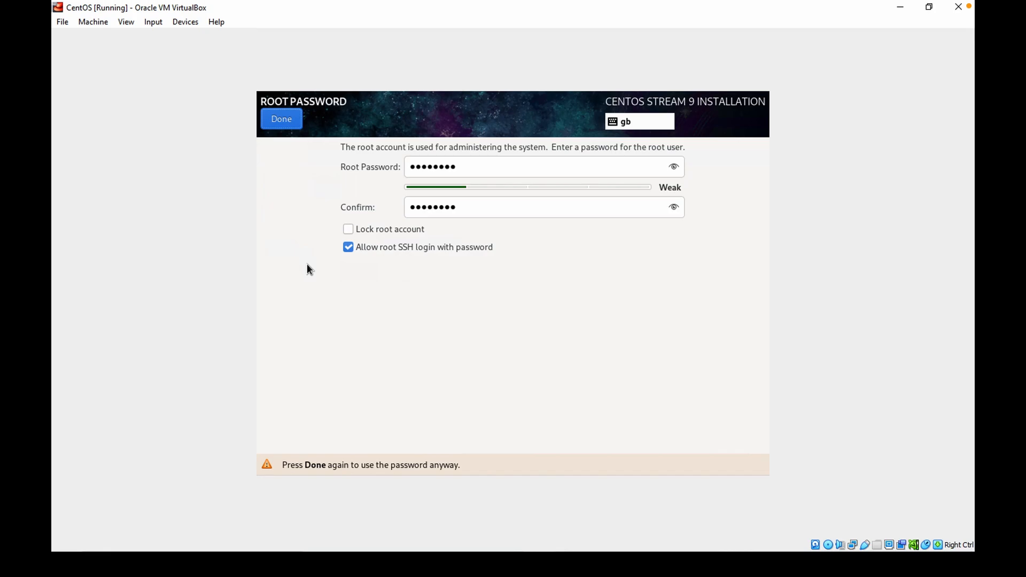
click(284, 120)
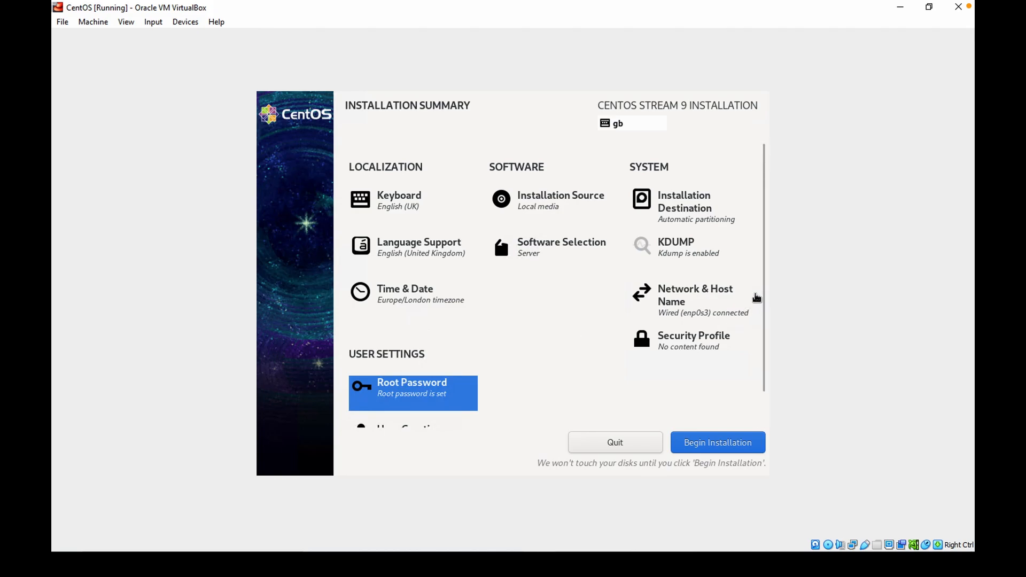
Open User Creation and enter the new user's full name.
scroll(761, 289, down, 1)
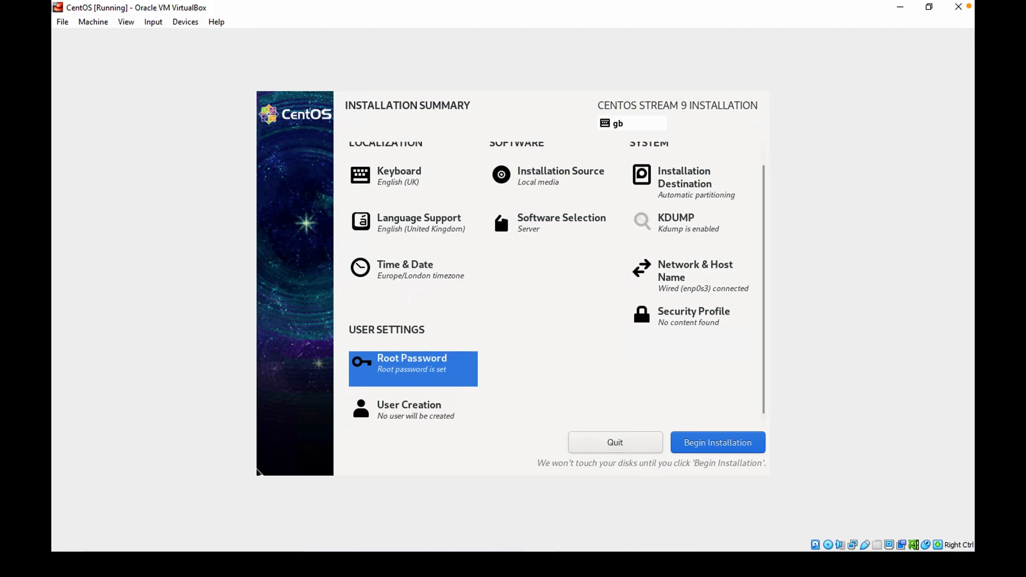
click(422, 413)
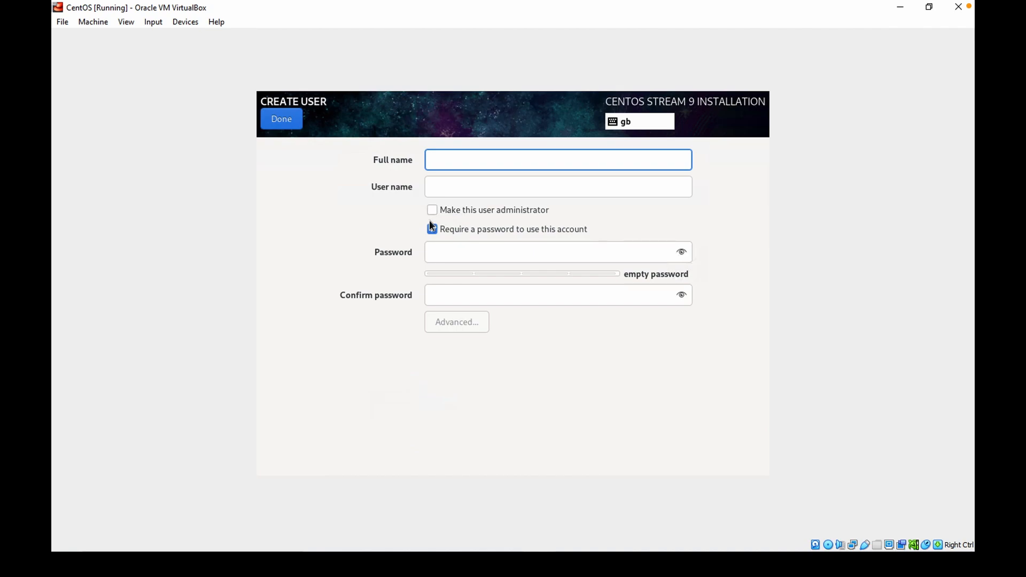
text(Sufian)
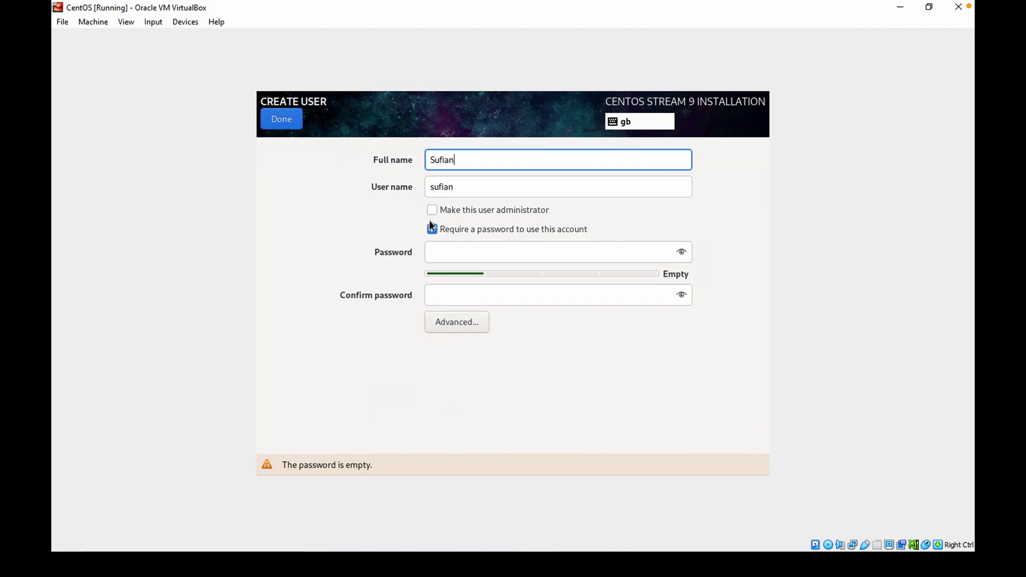
Enter and confirm the new user's password.
key(Tab)
click(443, 251)
text(********)
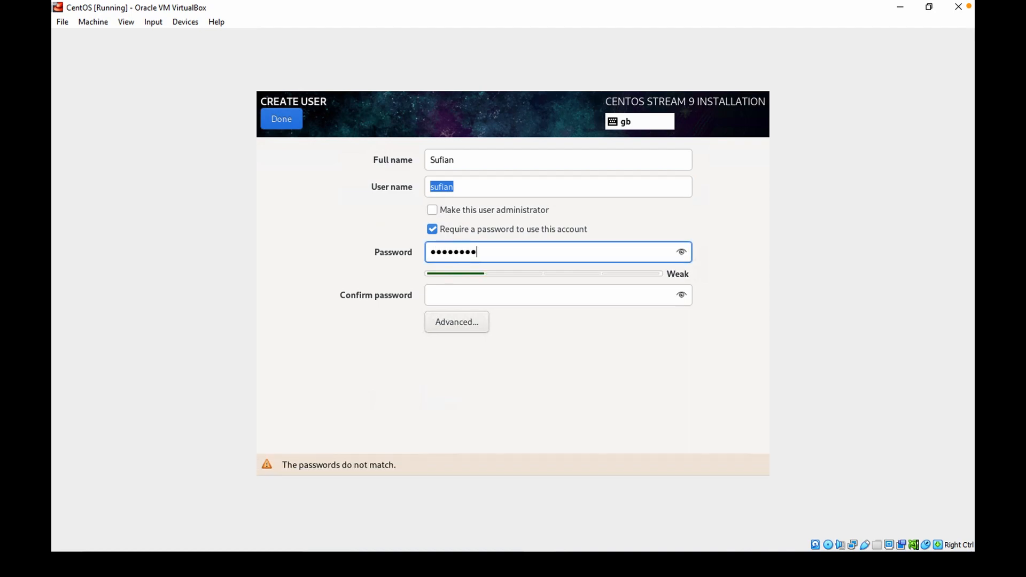
click(449, 293)
text(********)
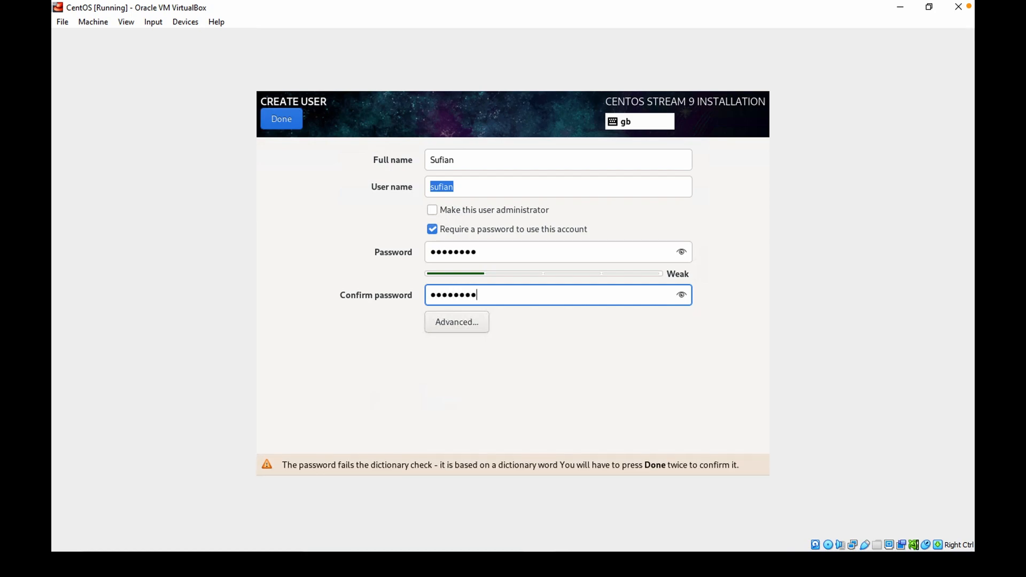
Make the user an administrator and open the advanced user configuration.
click(430, 209)
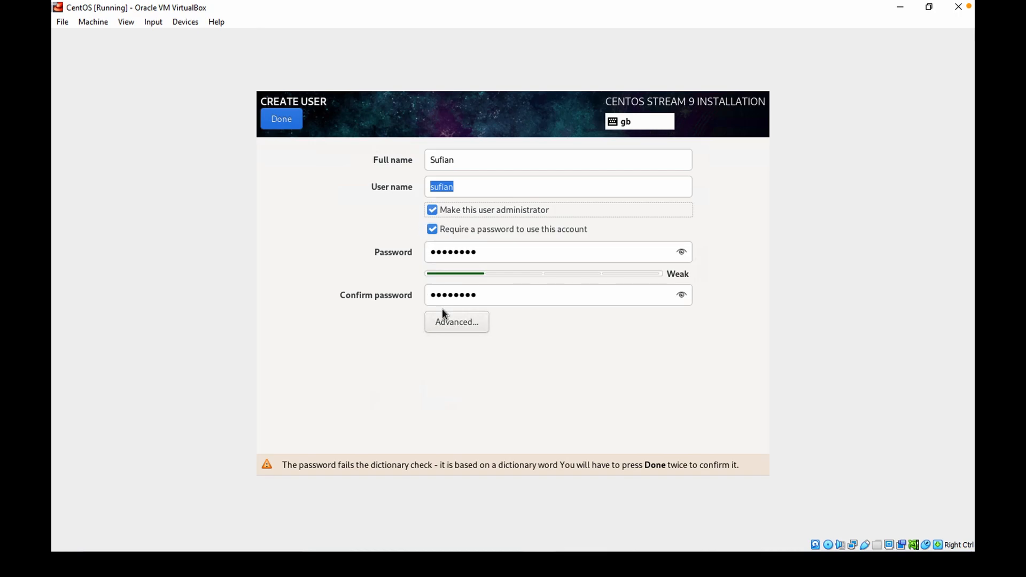
click(459, 319)
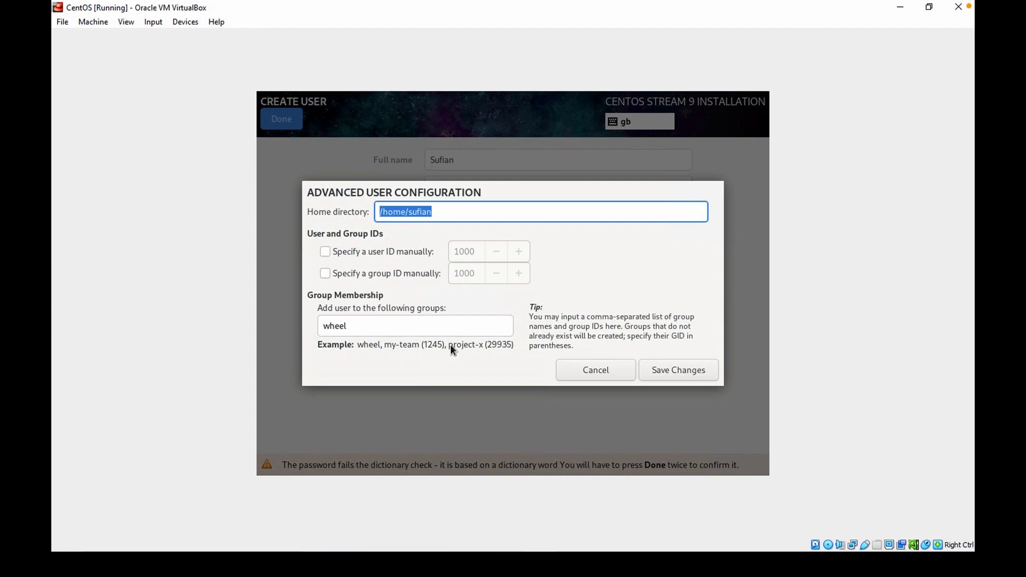
Save the advanced user configuration and confirm the new user despite the weak password.
click(653, 371)
click(293, 120)
click(281, 119)
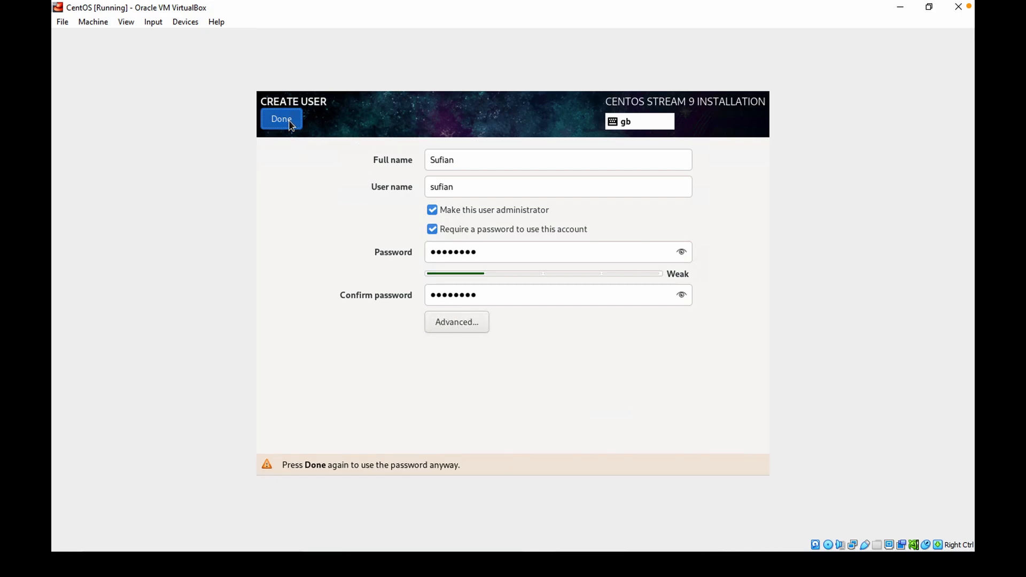
Begin the CentOS Stream 9 installation from the installation summary.
scroll(575, 320, up, 1)
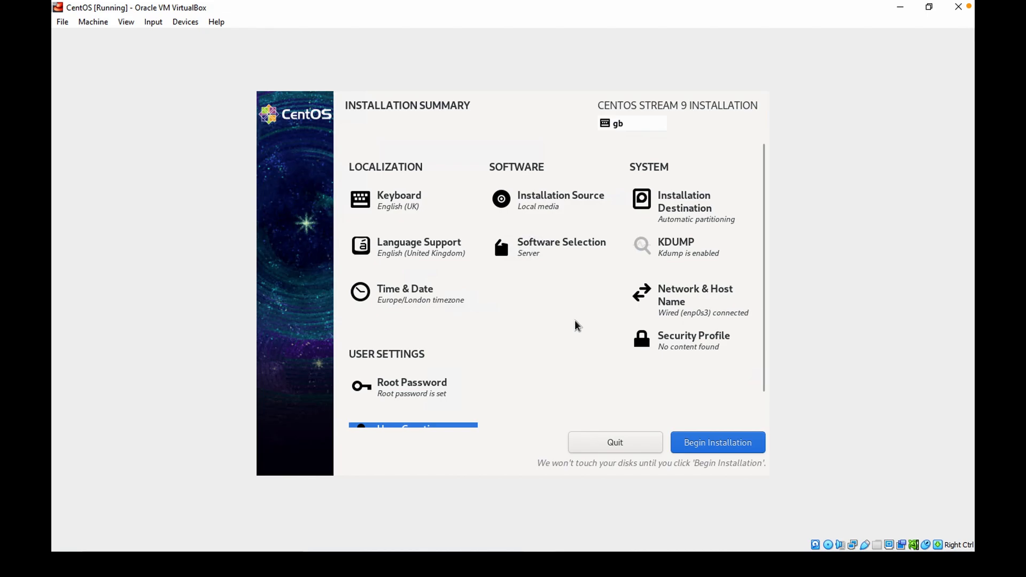
scroll(702, 312, down, 1)
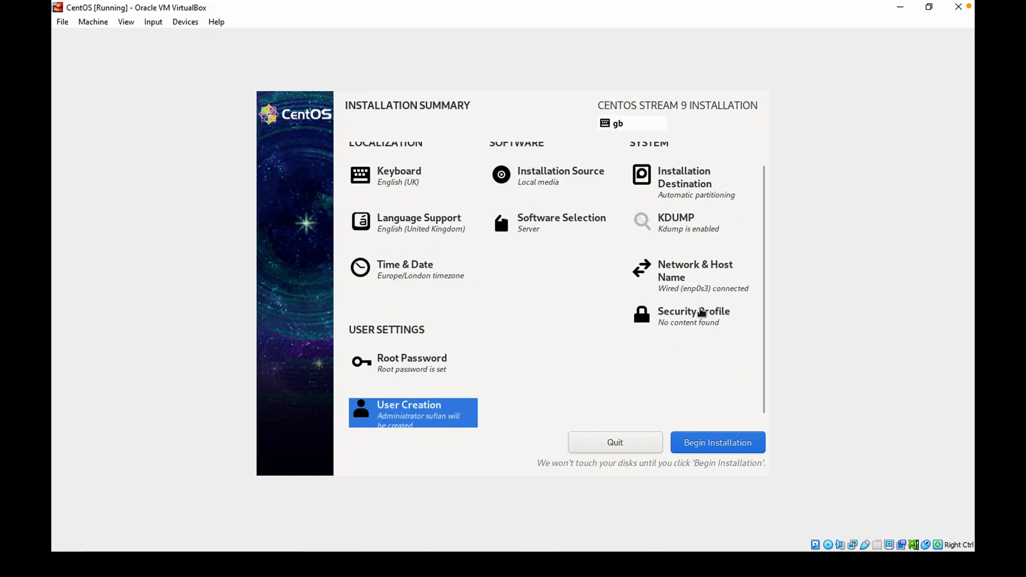
click(729, 447)
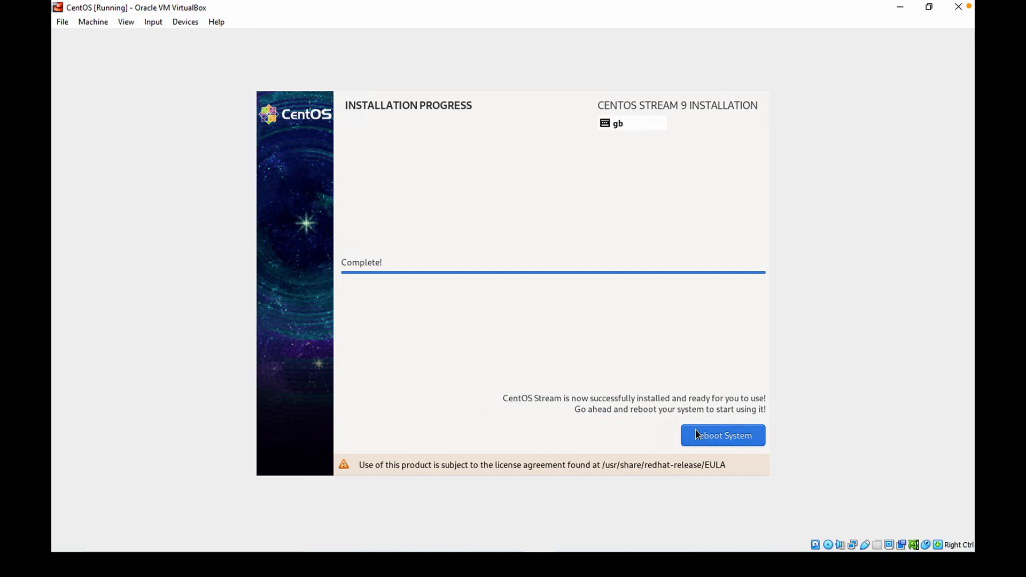
Reboot the newly installed system once the installation is complete.
click(708, 437)
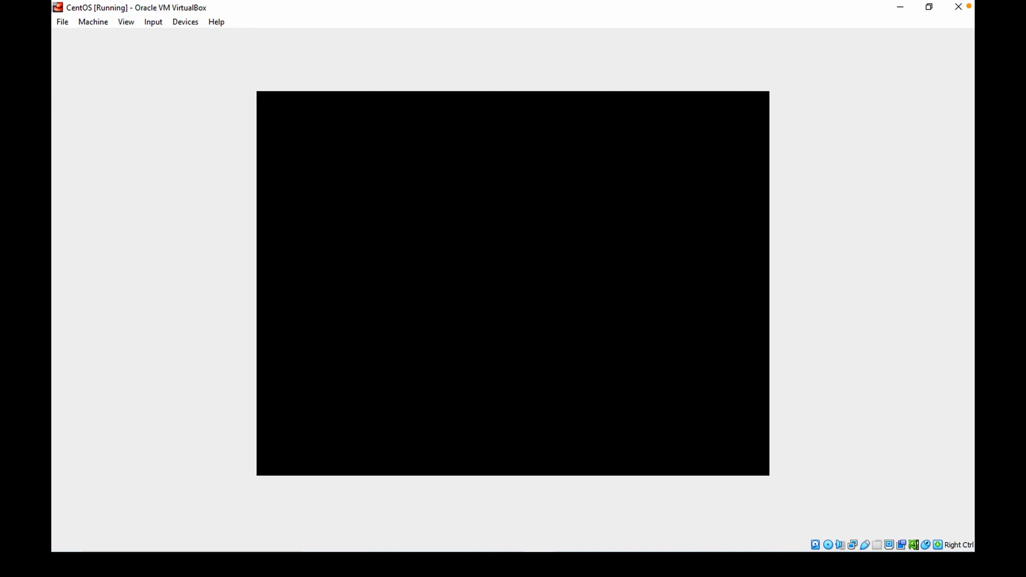
click(148, 6)
click(143, 160)
click(277, 239)
click(486, 354)
click(133, 23)
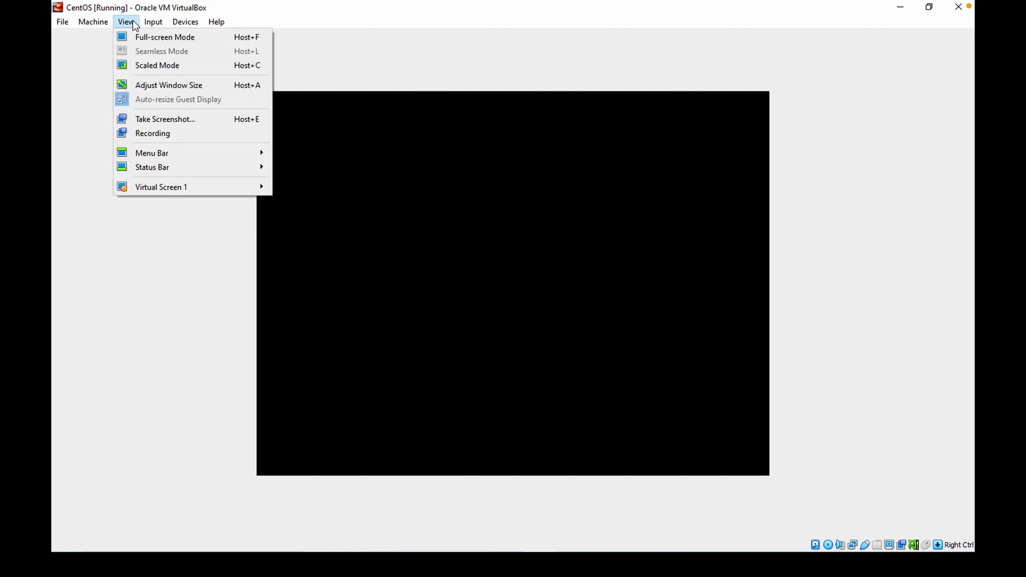
mouse_move(167, 194)
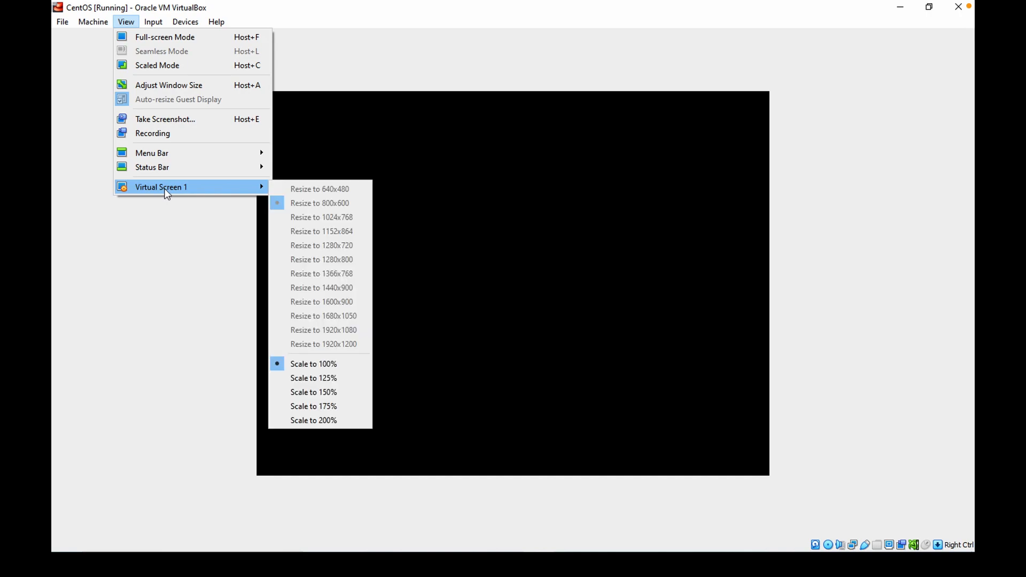
click(159, 87)
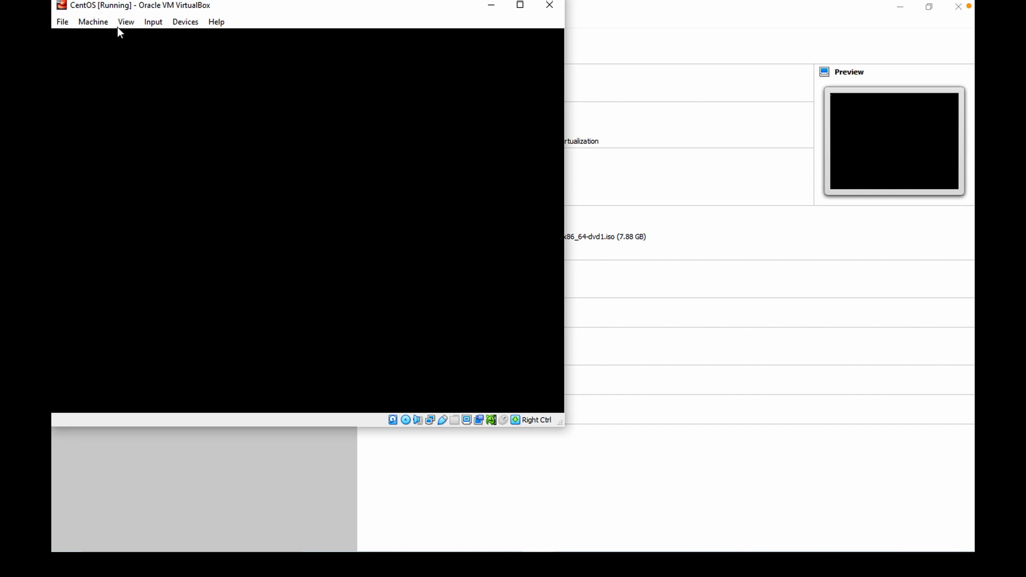
click(520, 5)
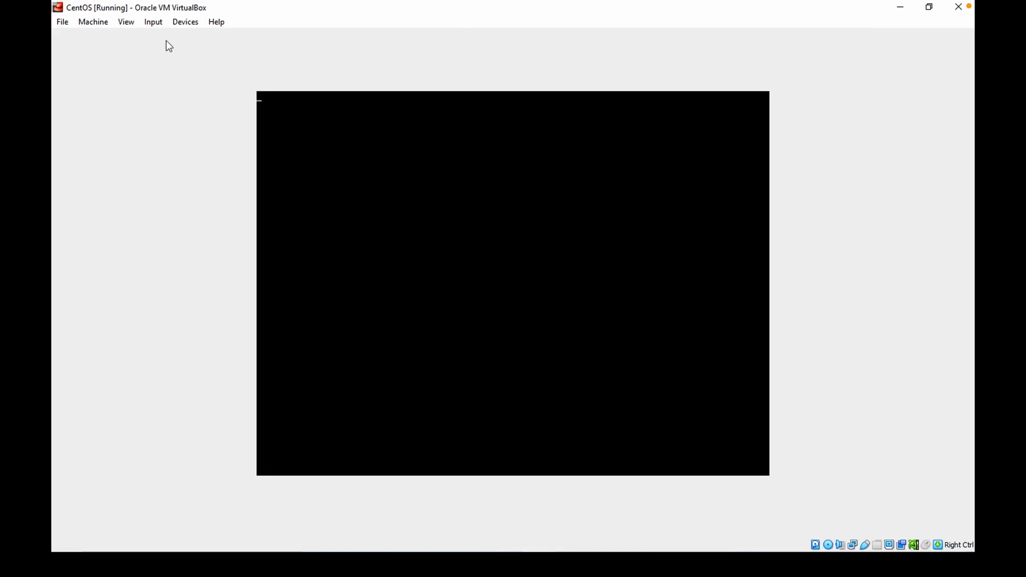
click(122, 24)
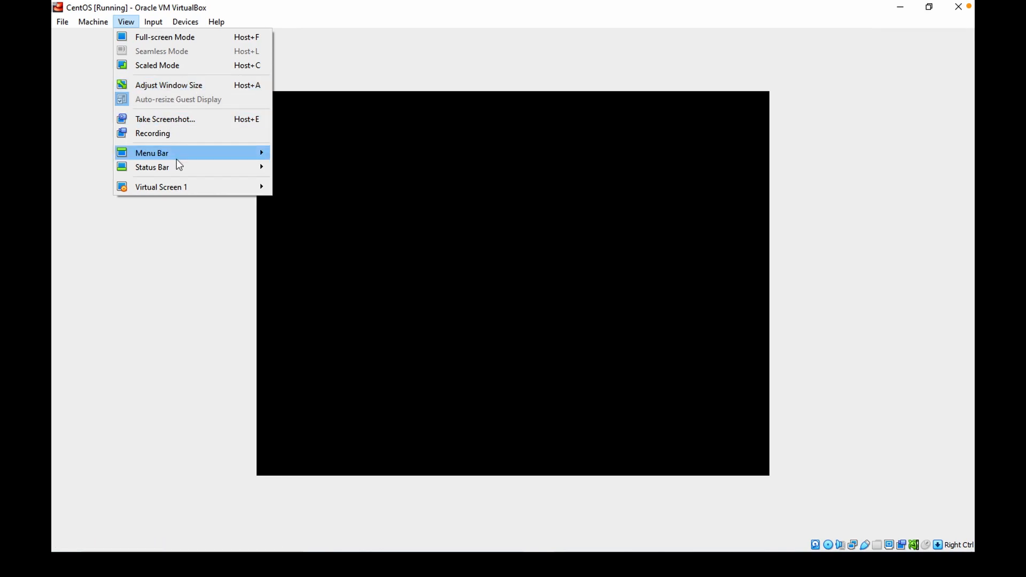
click(180, 38)
click(484, 333)
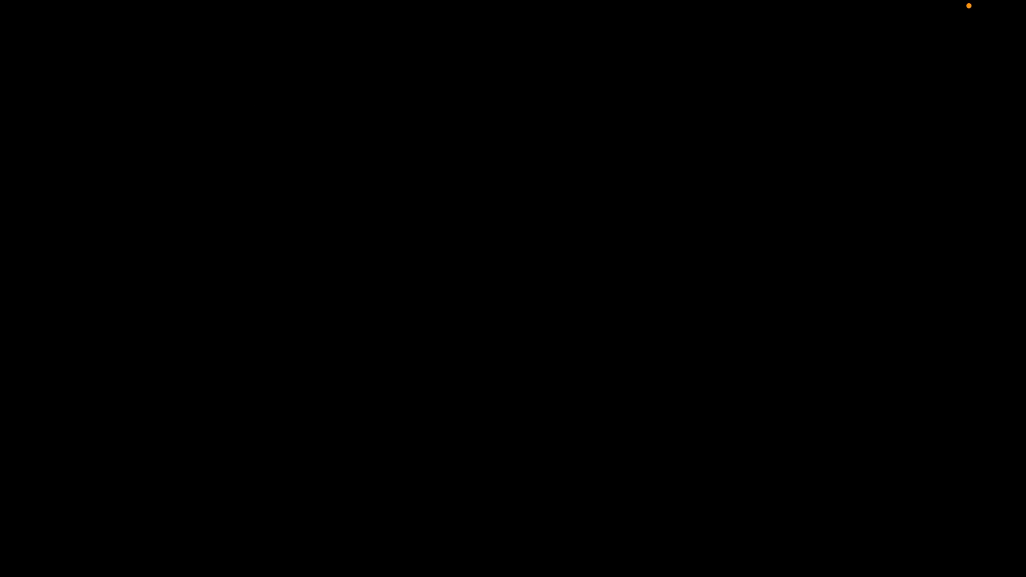
key(Control_R+f)
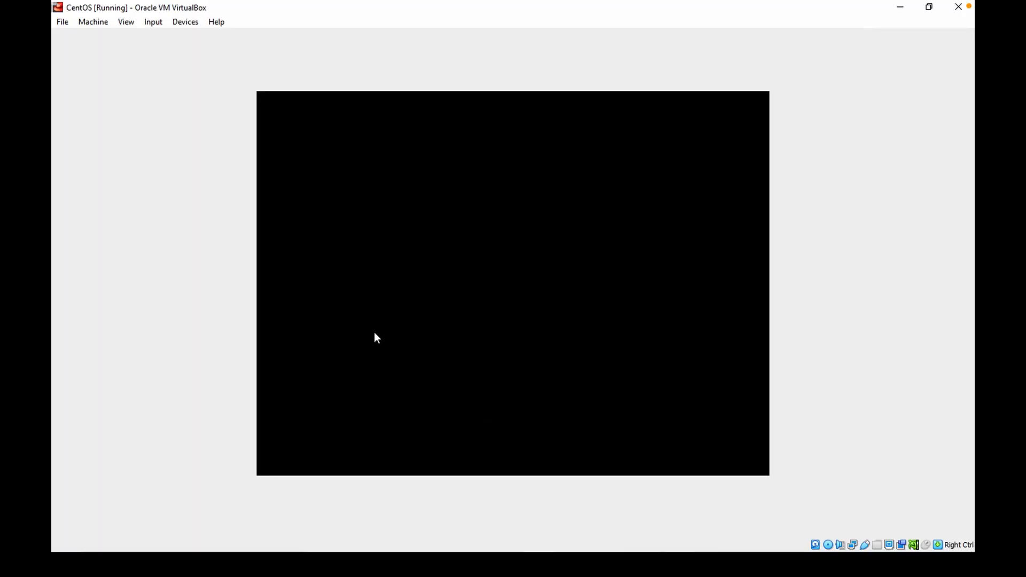
click(316, 213)
click(484, 353)
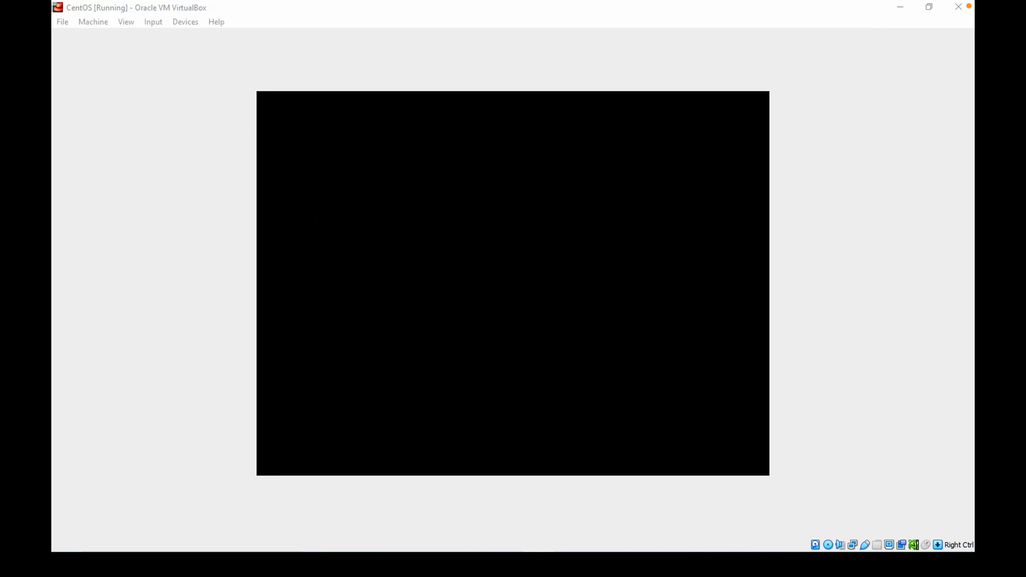
click(447, 236)
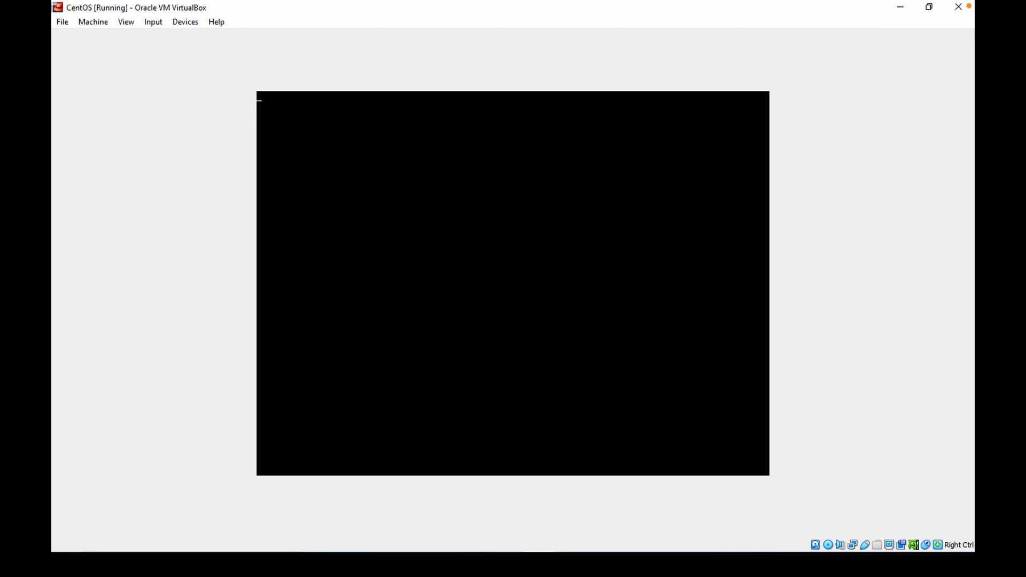
key(Control_R)
click(154, 24)
mouse_move(182, 26)
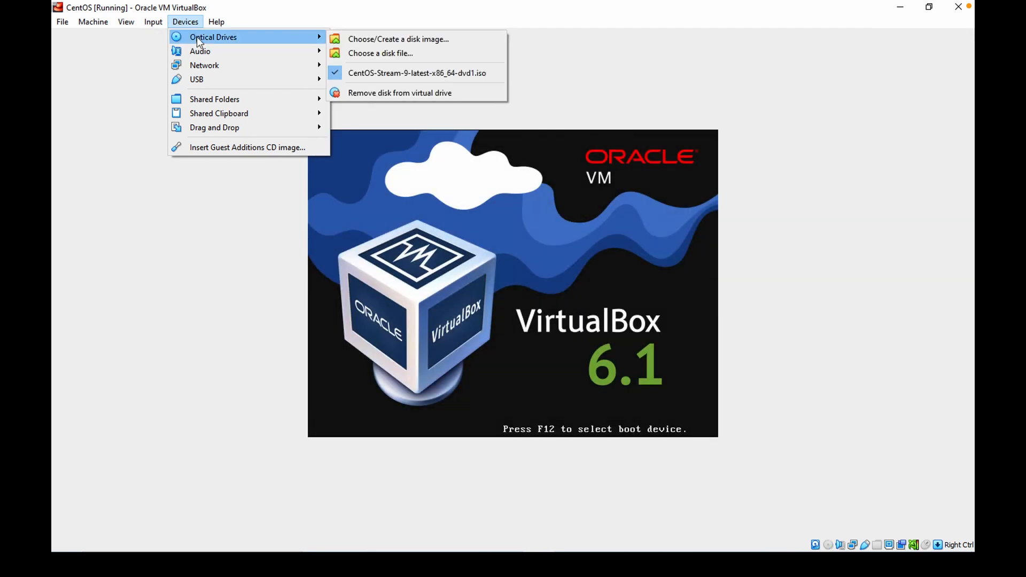
click(224, 281)
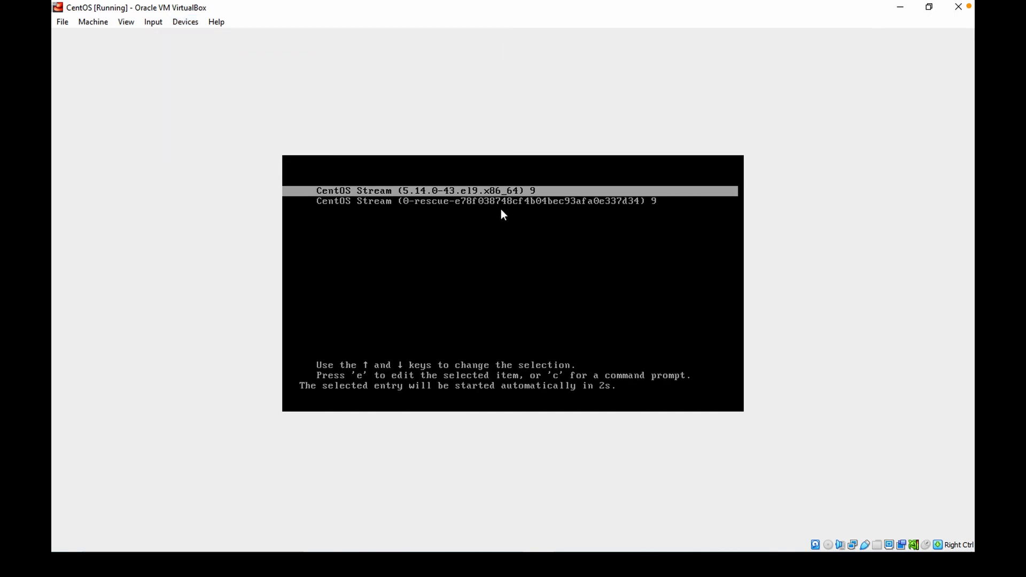
Boot the default CentOS Stream kernel entry from the boot menu.
key(Down)
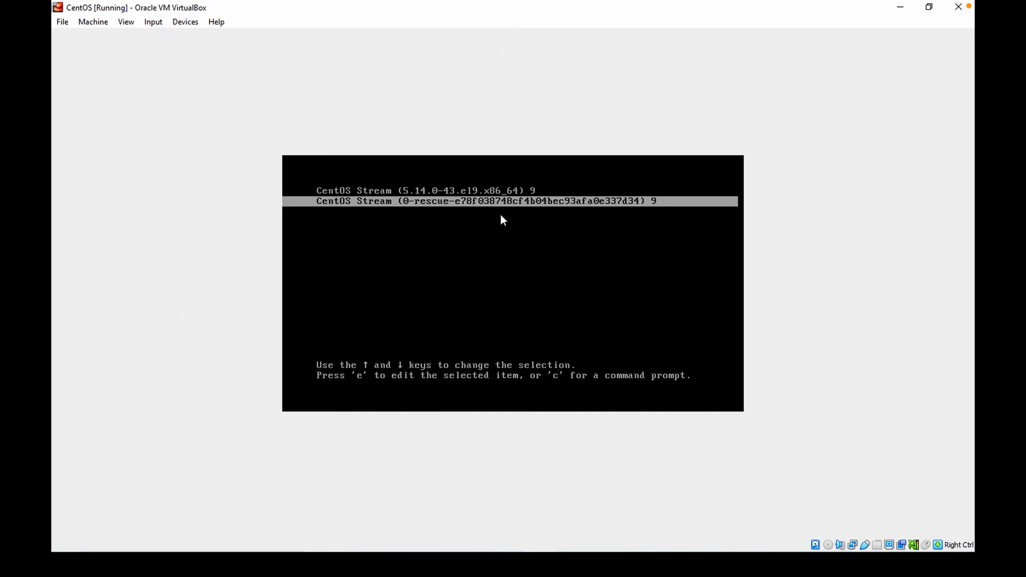
key(Up)
key(Return)
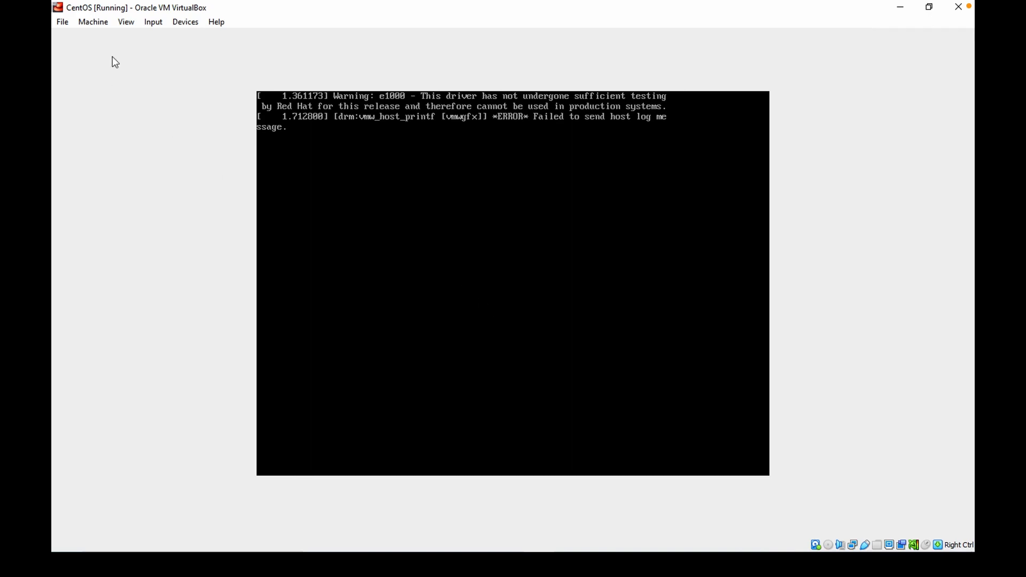
Switch the virtual machine window to Scaled Mode and maximize it.
click(125, 25)
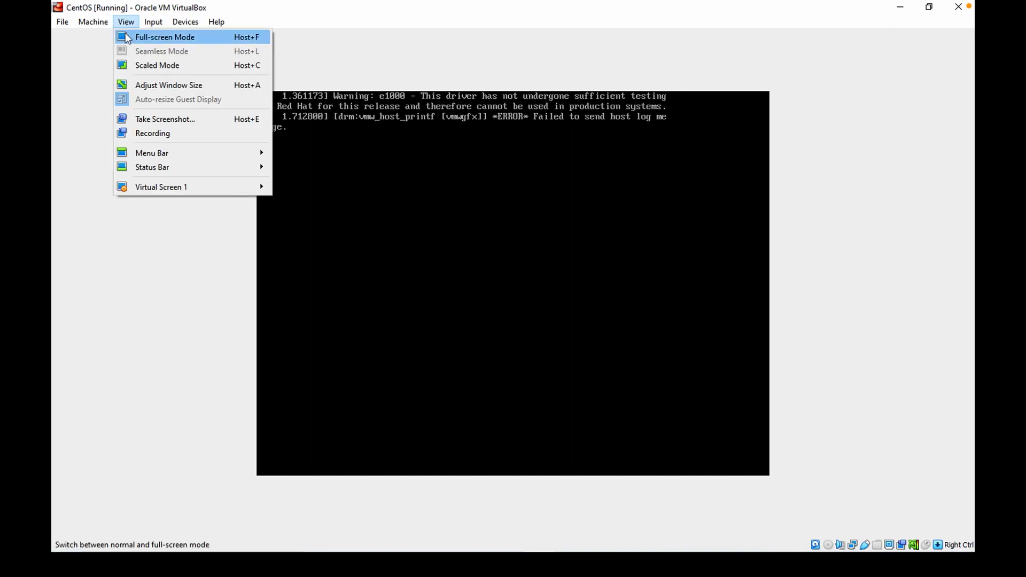
click(152, 66)
click(498, 328)
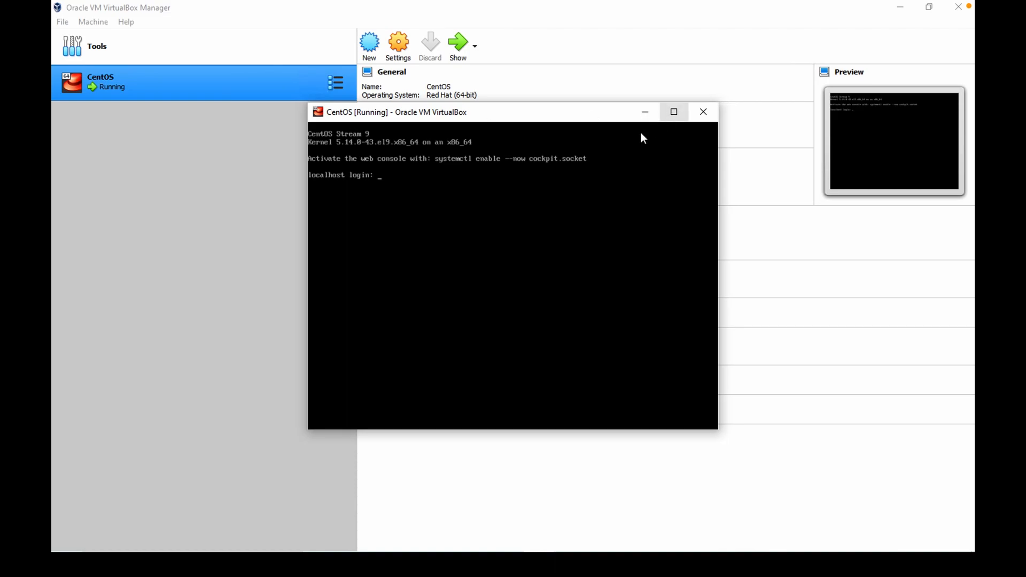
click(679, 115)
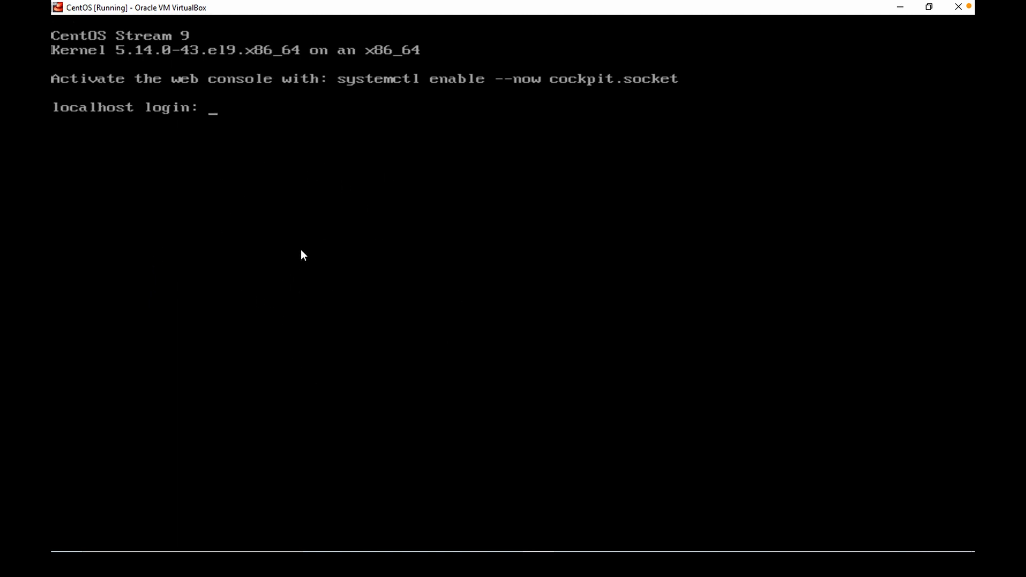
Capture the mouse into the VM and log in with the new user's name and password.
click(234, 121)
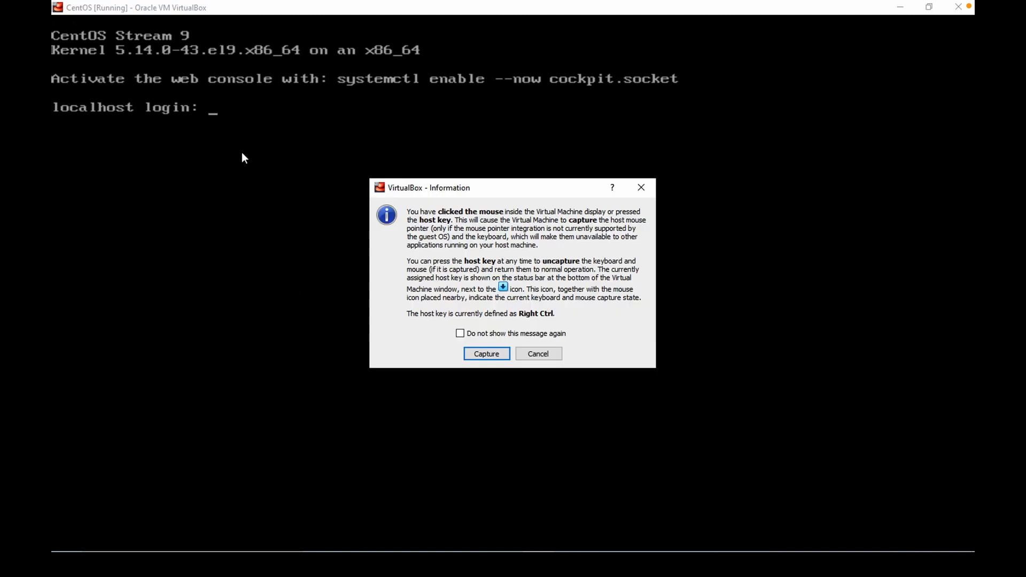
click(481, 353)
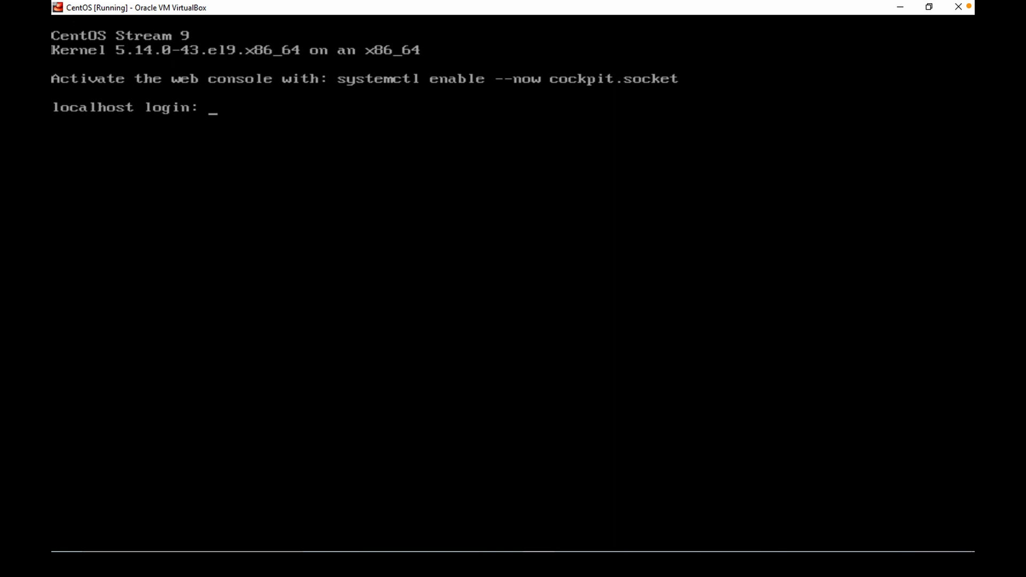
text(sufian)
key(Return)
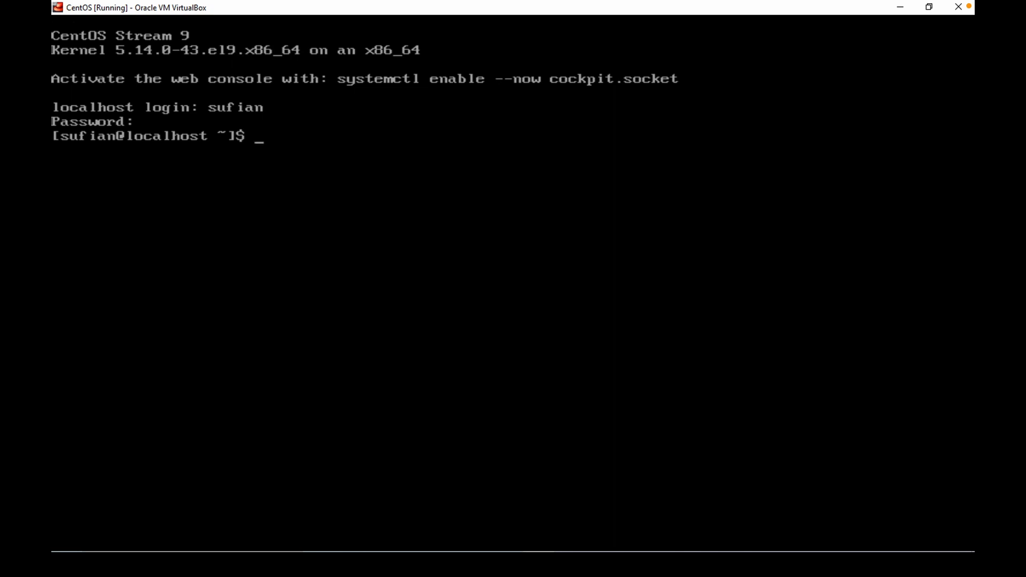
Run ls and pwd in the user's shell session.
text(ls)
key(Return)
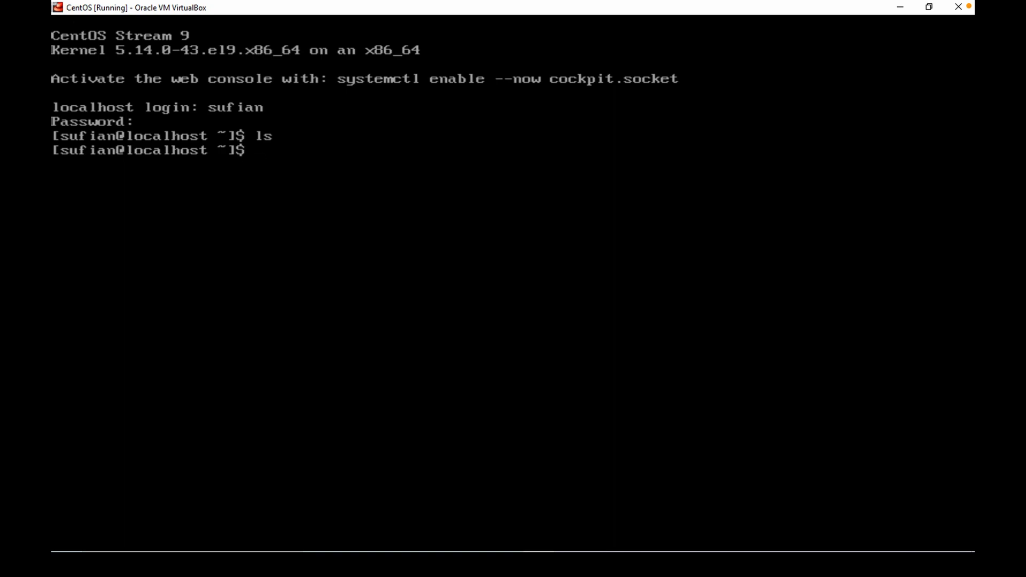
text(pwd)
key(Return)
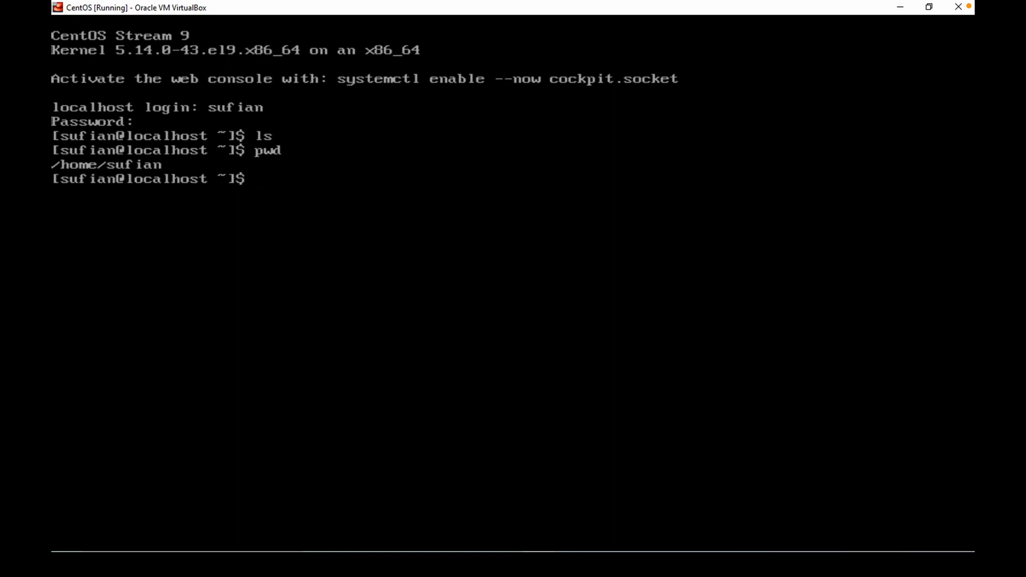
Log out of the user session with the exit command.
text(exi)
key(BackSpace)
key(BackSpace)
key(BackSpace)
text(exit)
key(Return)
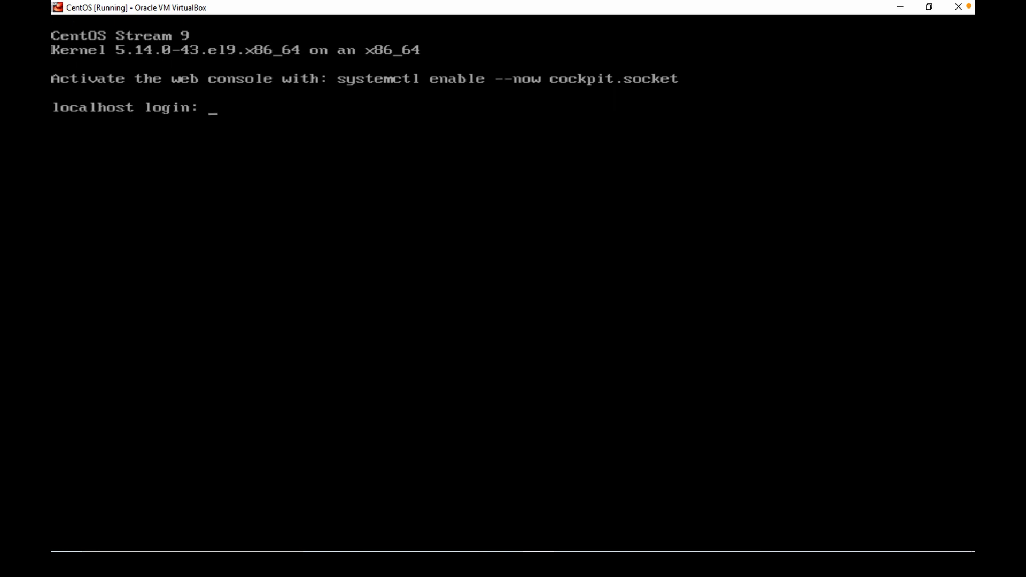
Log in as root, entering the root password.
text(root)
key(Return)
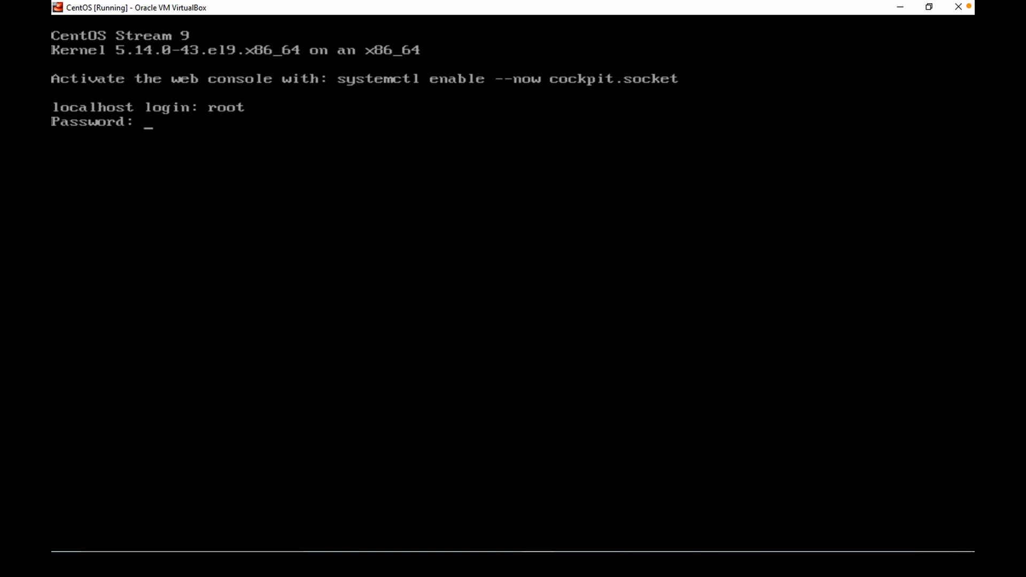
key(Return)
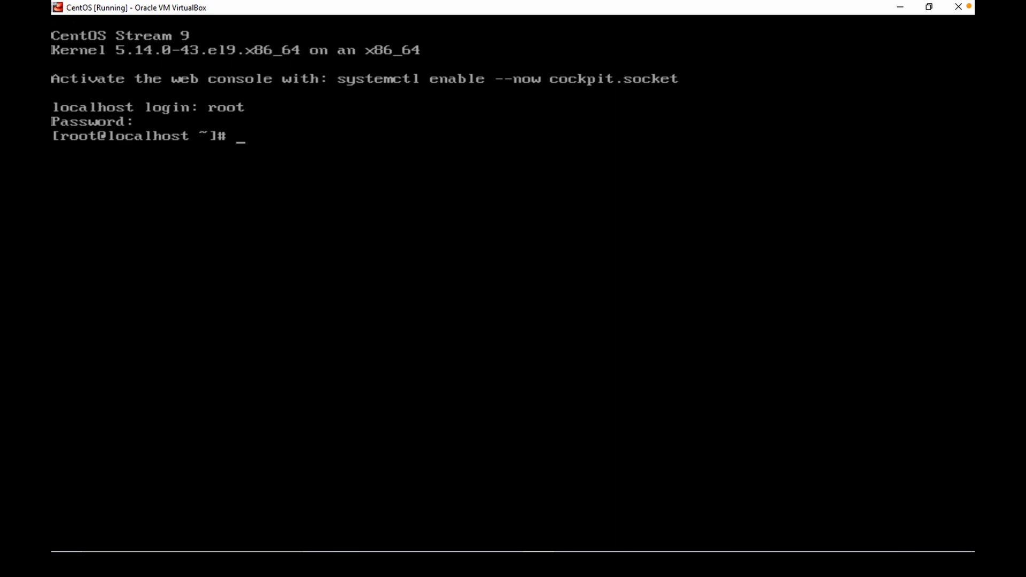
Run pwd as root and log out with exit.
text(pwd)
key(Return)
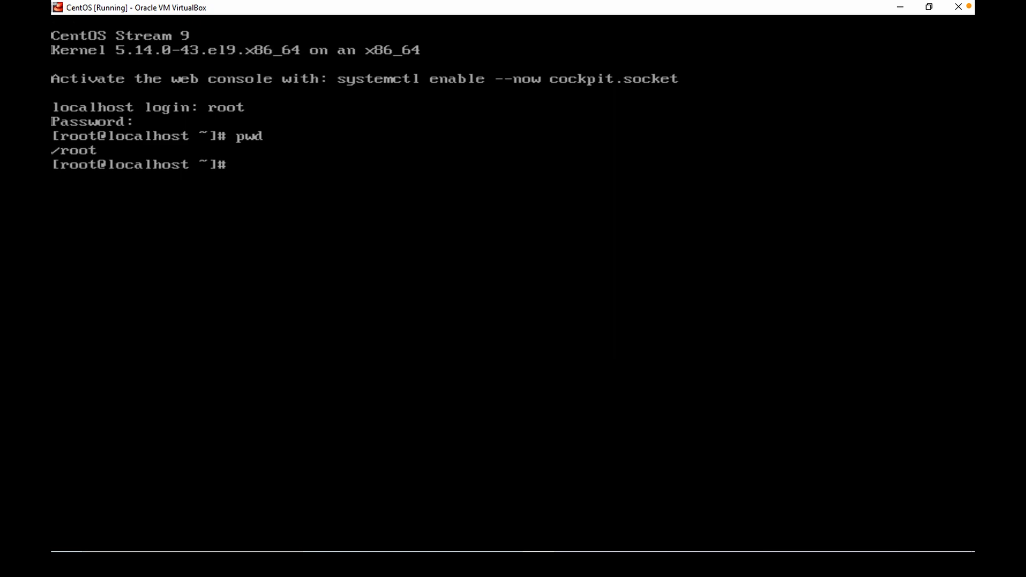
text(exit)
key(Return)
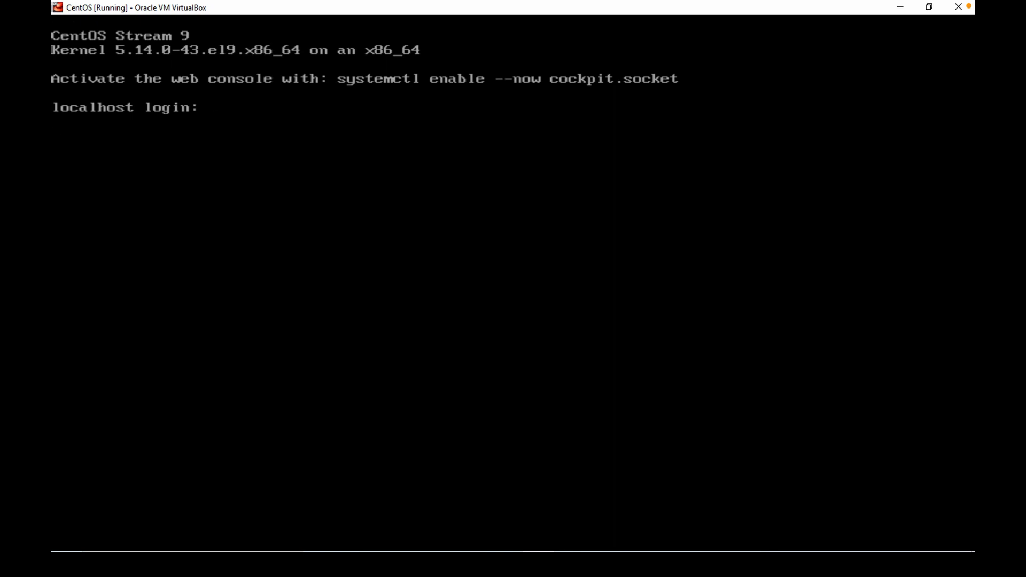
Close the virtual machine by sending the shutdown signal.
mouse_move(862, 6)
click(958, 7)
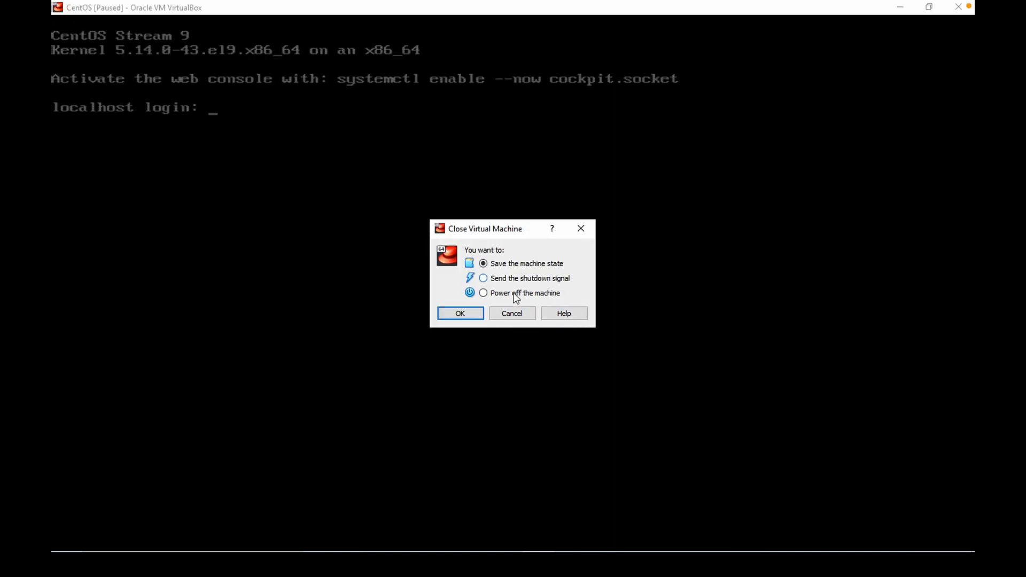
click(527, 277)
click(461, 314)
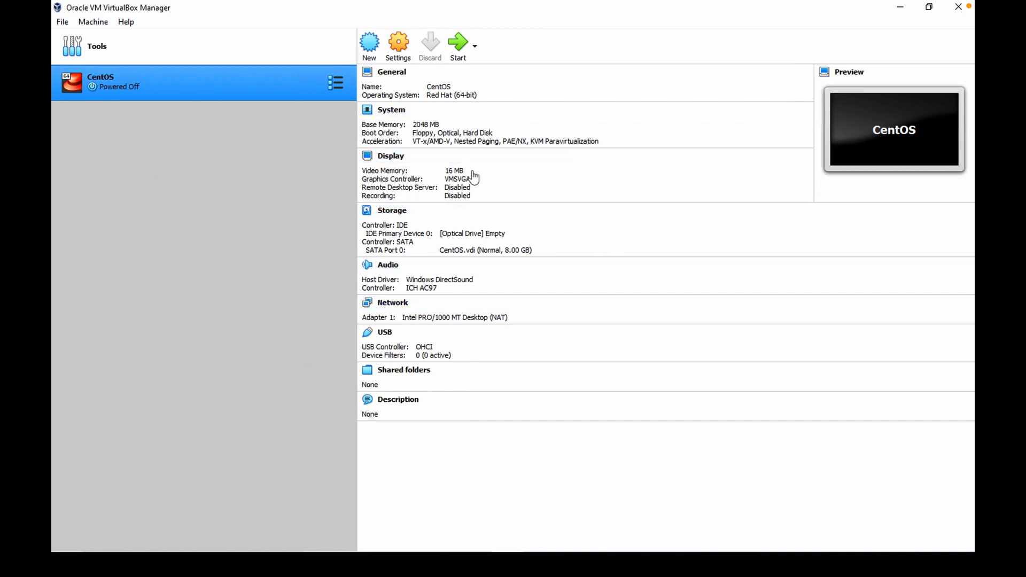
Start the CentOS VM again and accept switching to scaled mode.
click(454, 52)
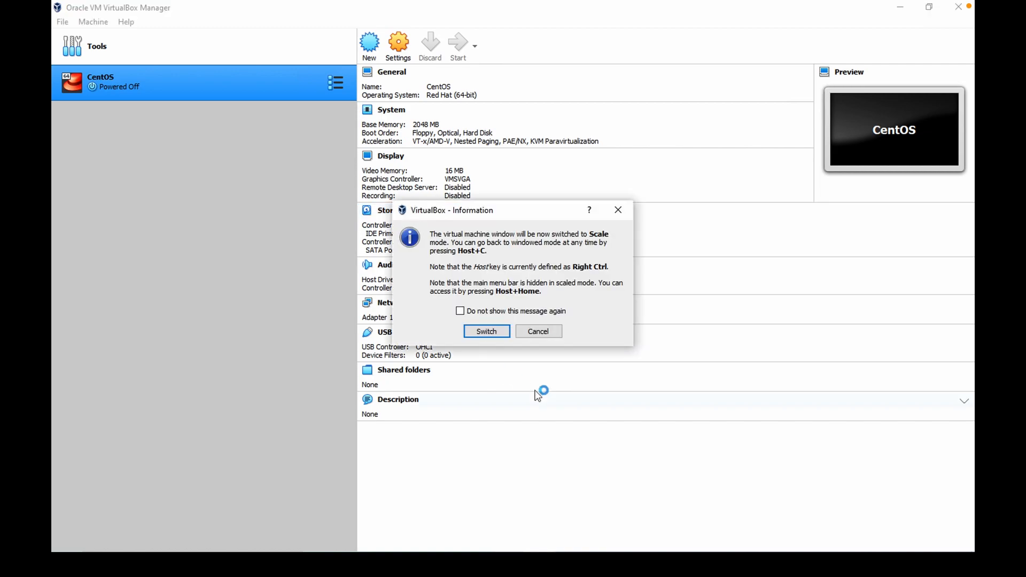
click(497, 334)
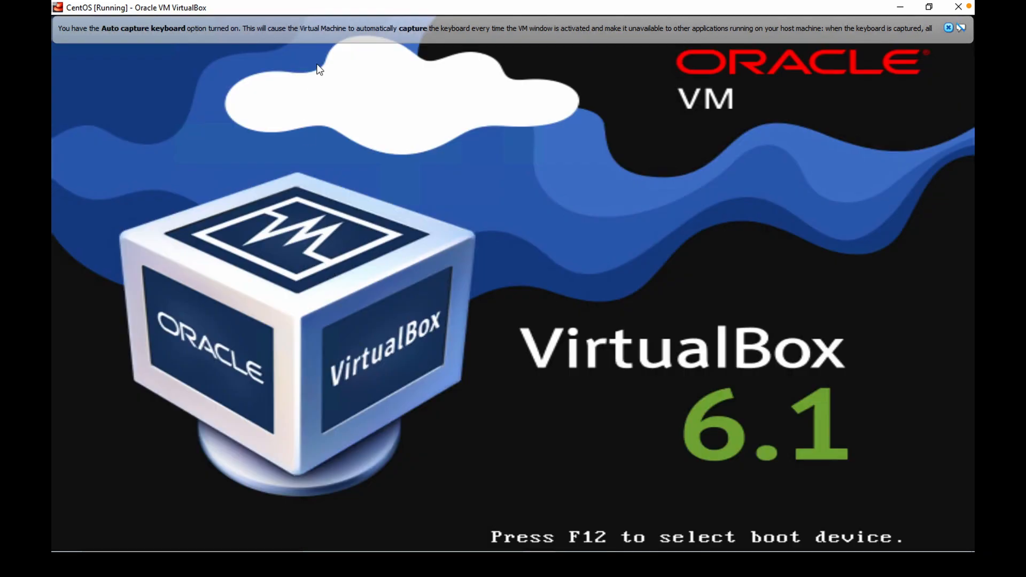
Capture the mouse into the VM, boot the default CentOS Stream kernel entry, and dismiss the notification bars.
right_click(340, 8)
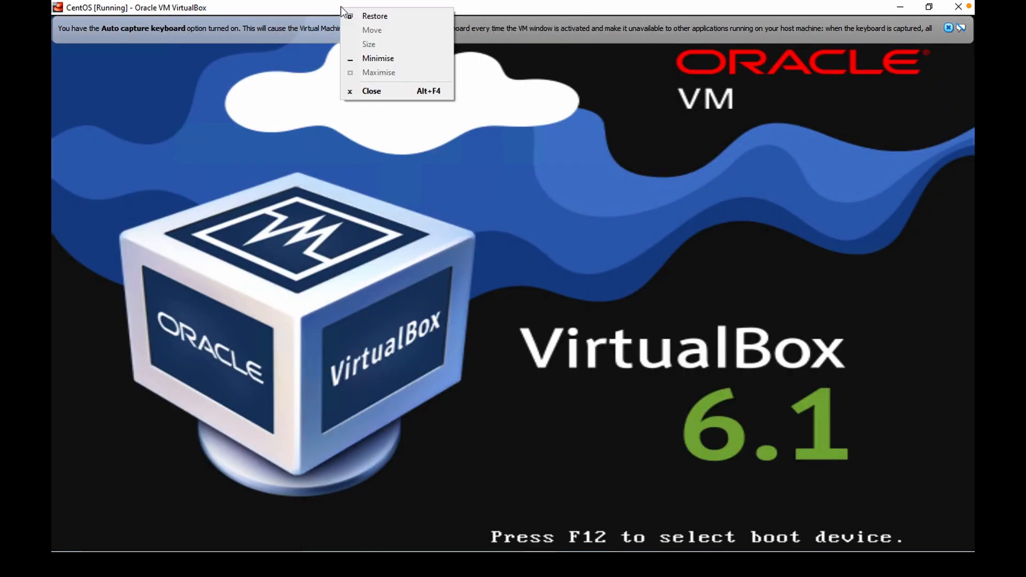
click(316, 235)
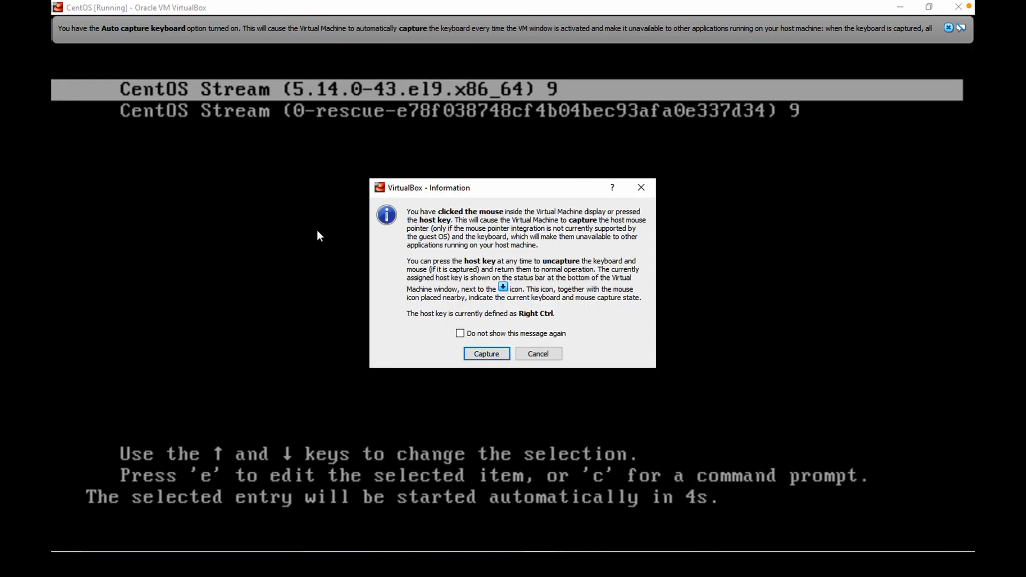
click(486, 354)
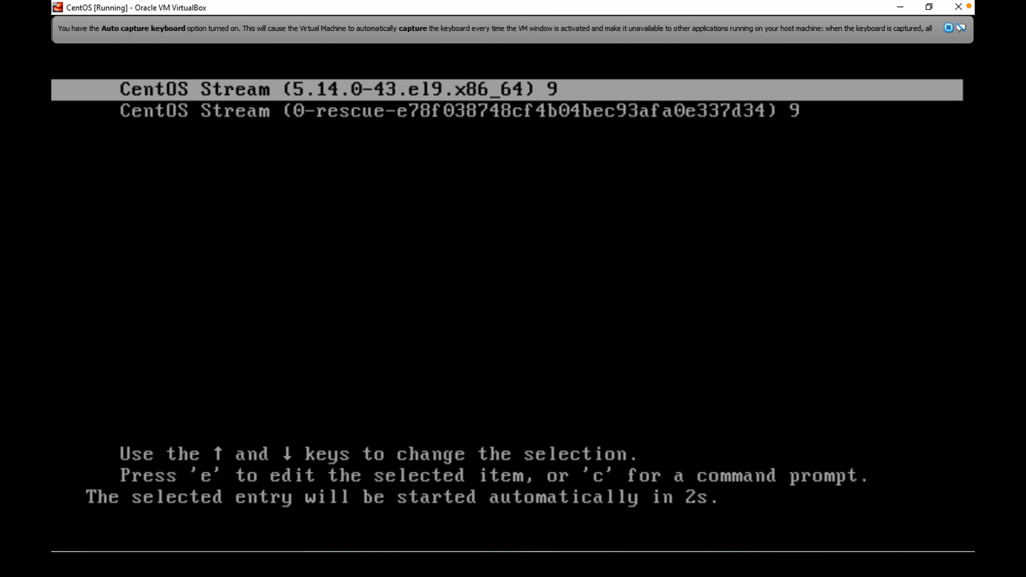
key(Return)
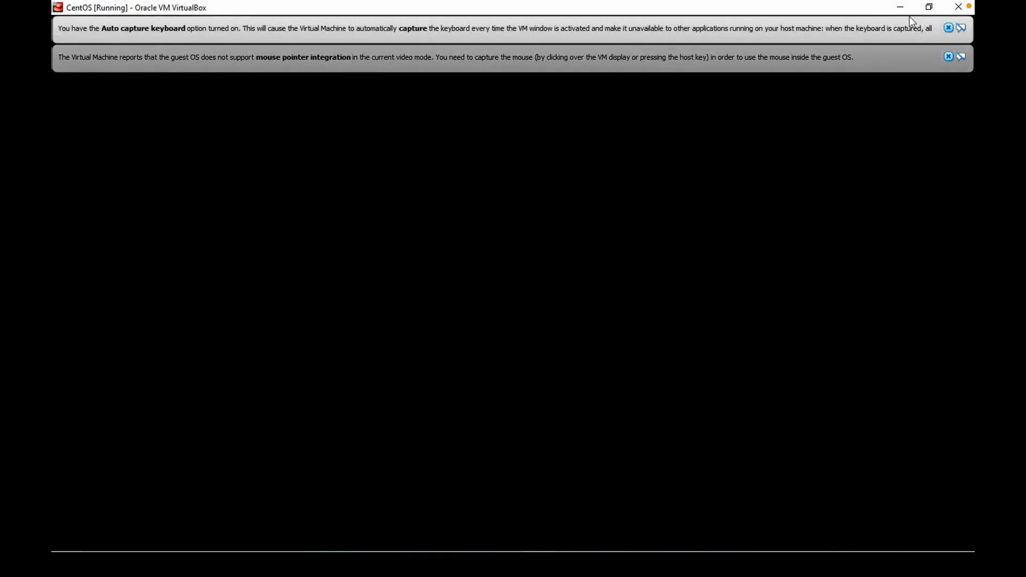
click(948, 28)
click(950, 28)
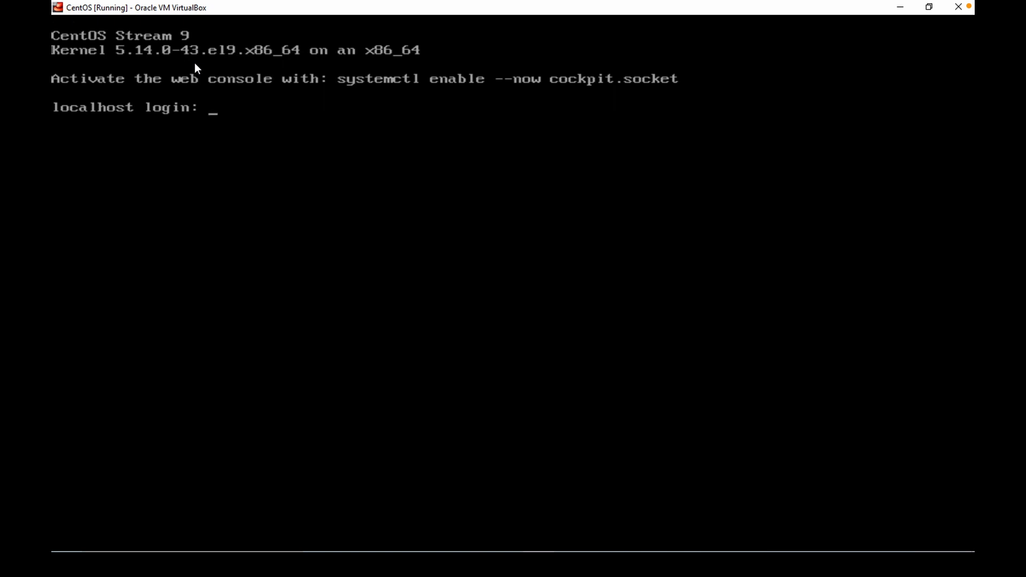
Log in at the console with the regular user account name and its password.
text(sufian)
key(Return)
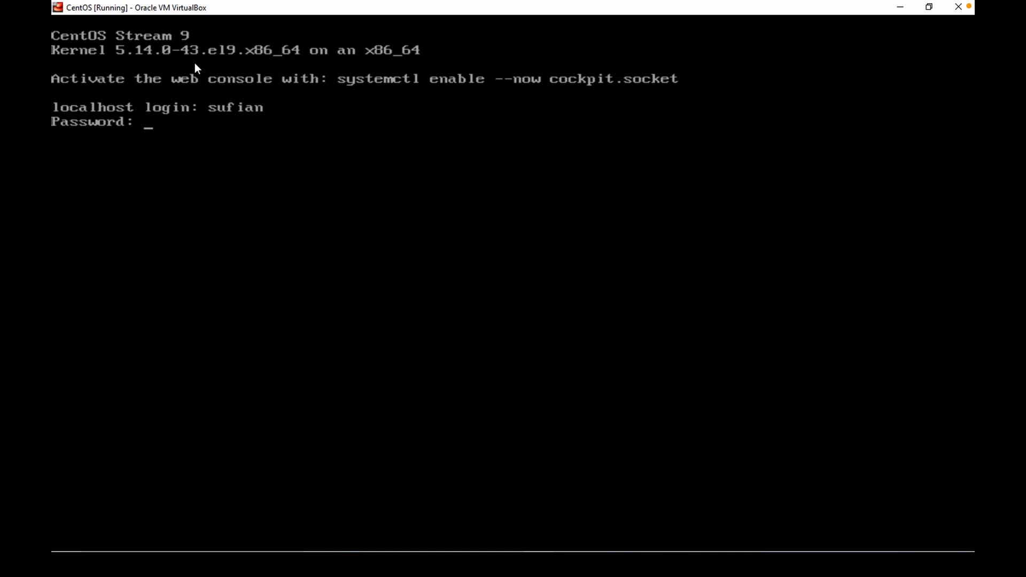
key(Return)
Run ifconfig in the VM to show its network addresses, cancelling the mouse capture prompt.
text(ifconfig)
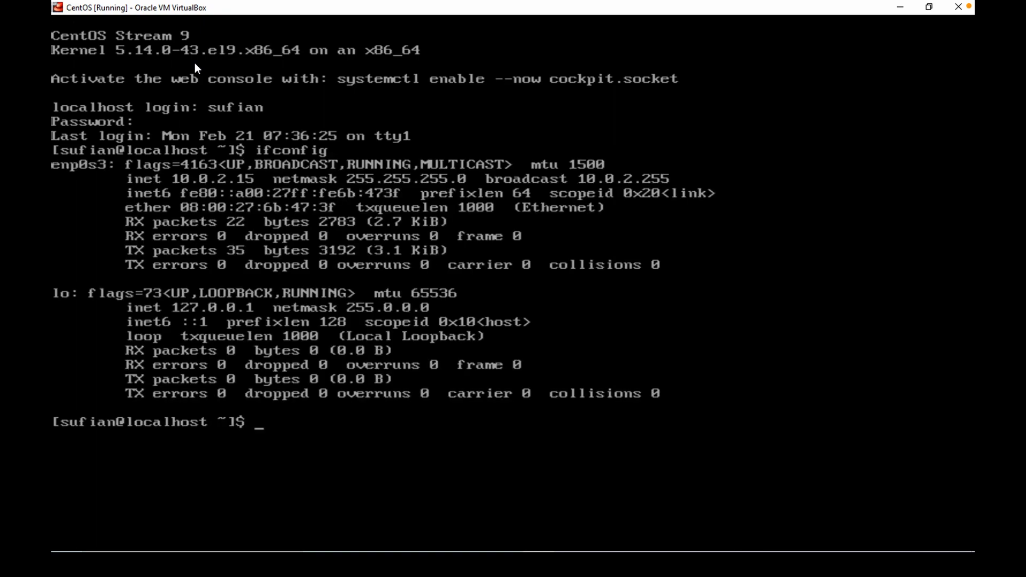
click(173, 177)
click(533, 355)
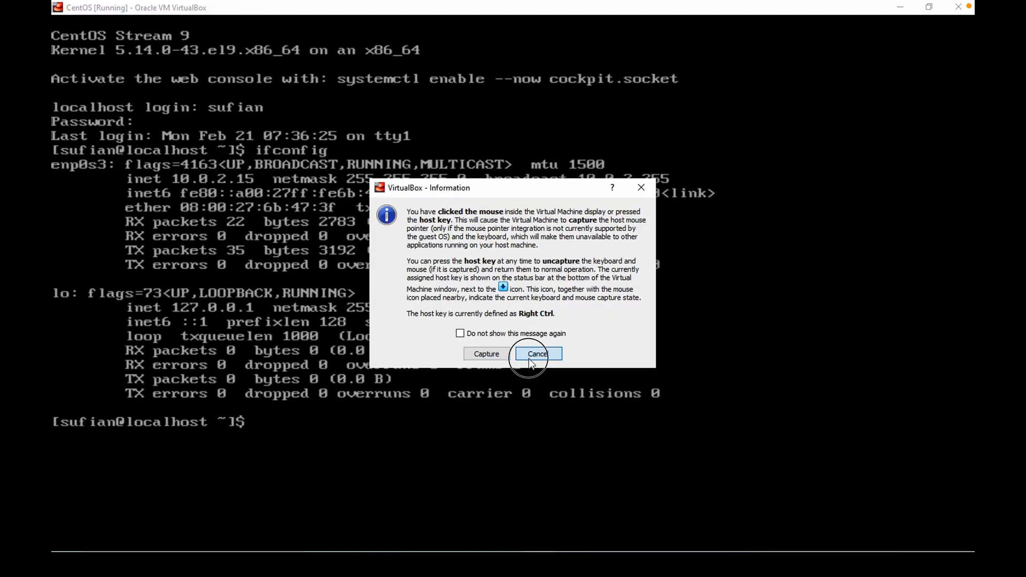
Minimize the VM window and open Windows PowerShell from the Start menu.
click(901, 7)
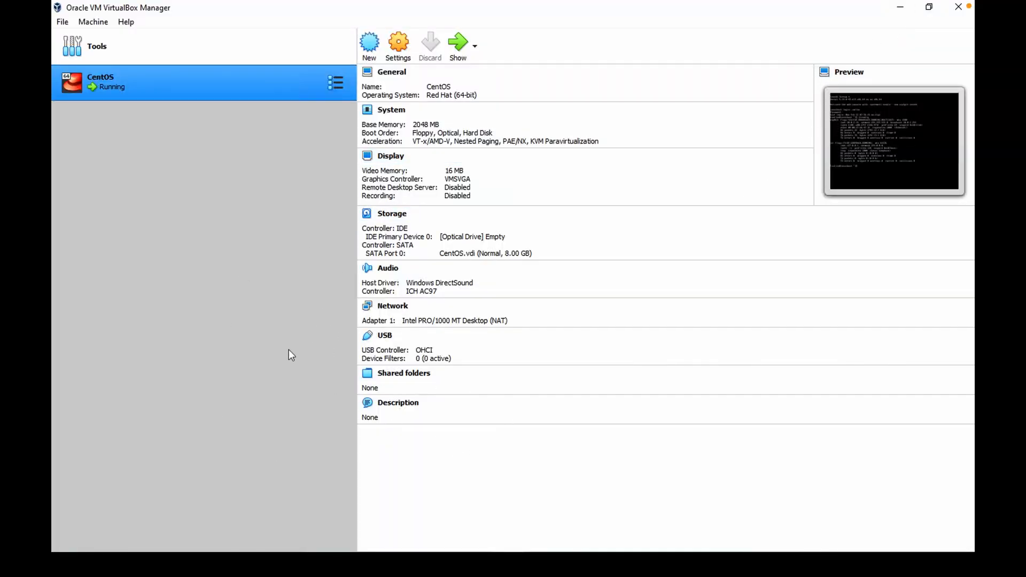
key(super)
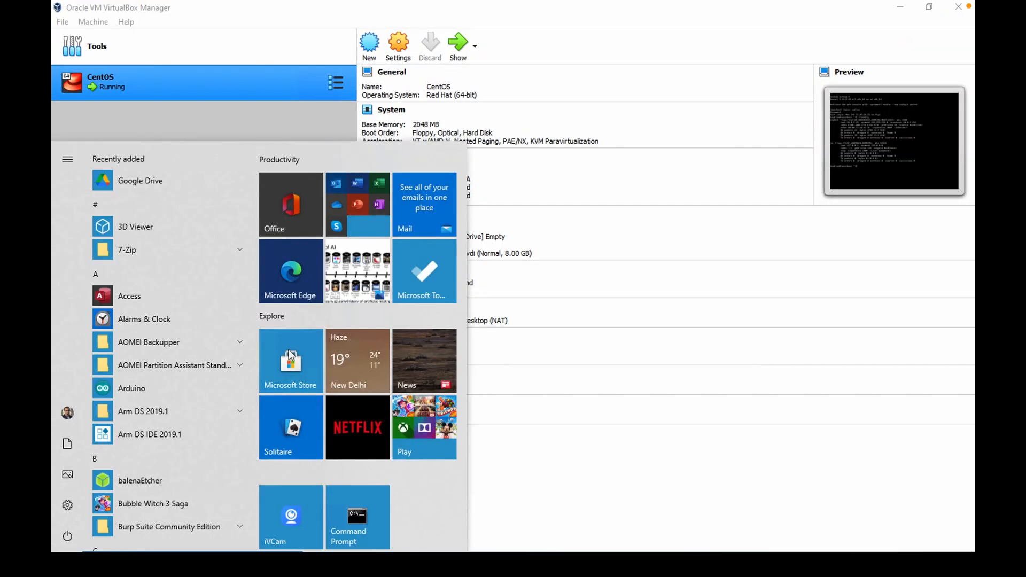
text(powers)
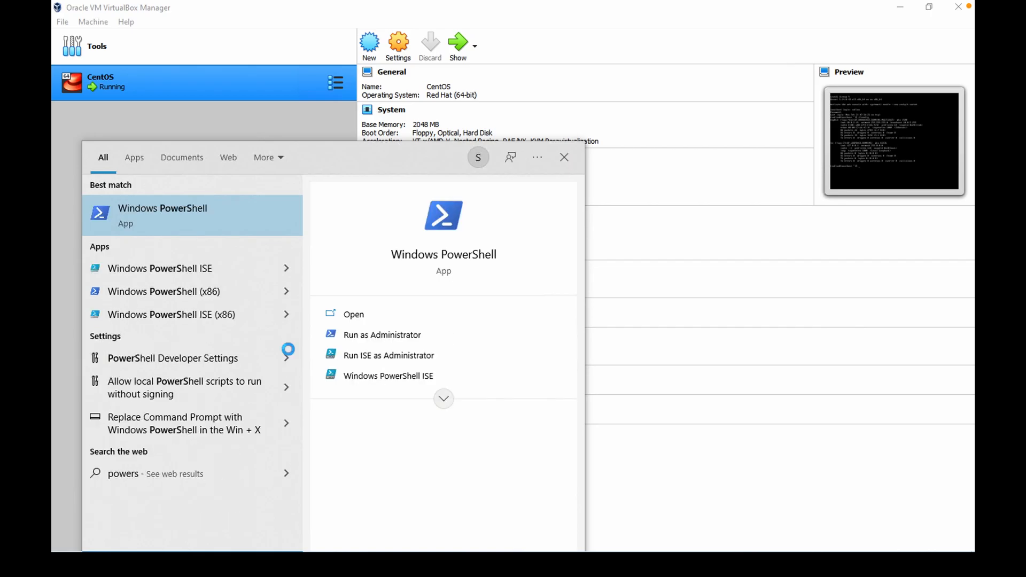
key(Return)
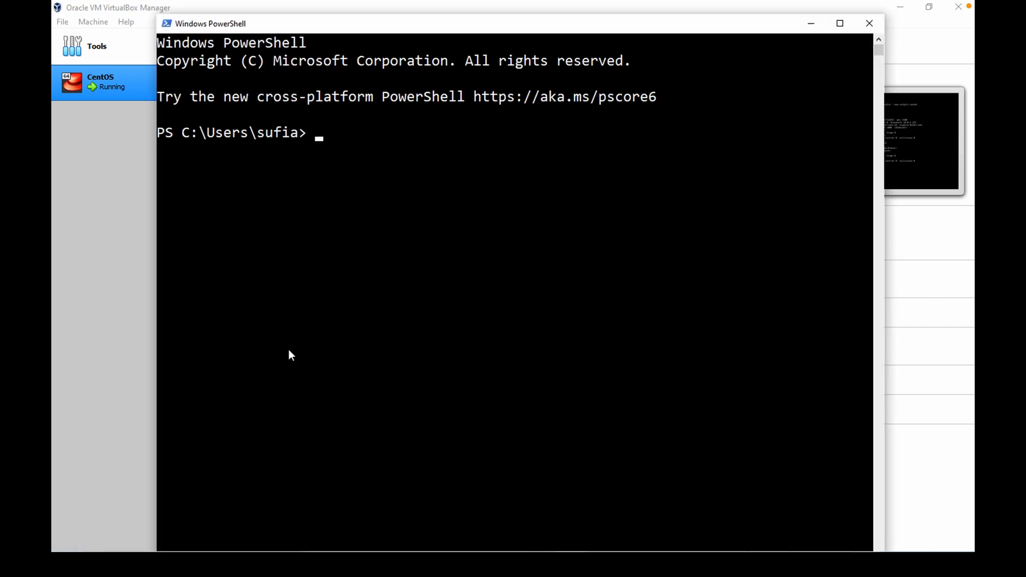
Type an ssh command for the VM user at 10.0.2.15, comparing the address with the VM console.
text(ssh sufian)
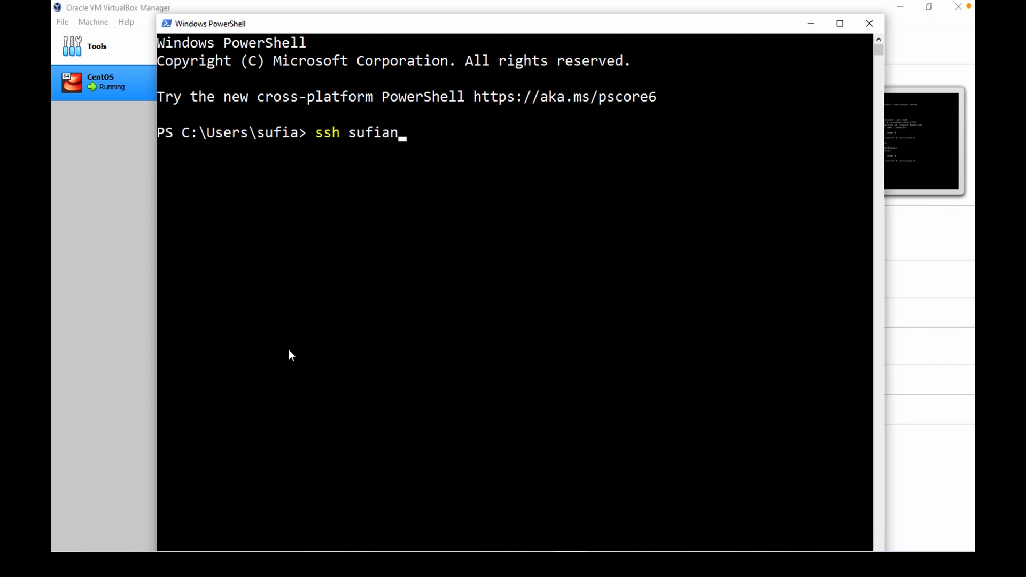
text(@10.0.2.15)
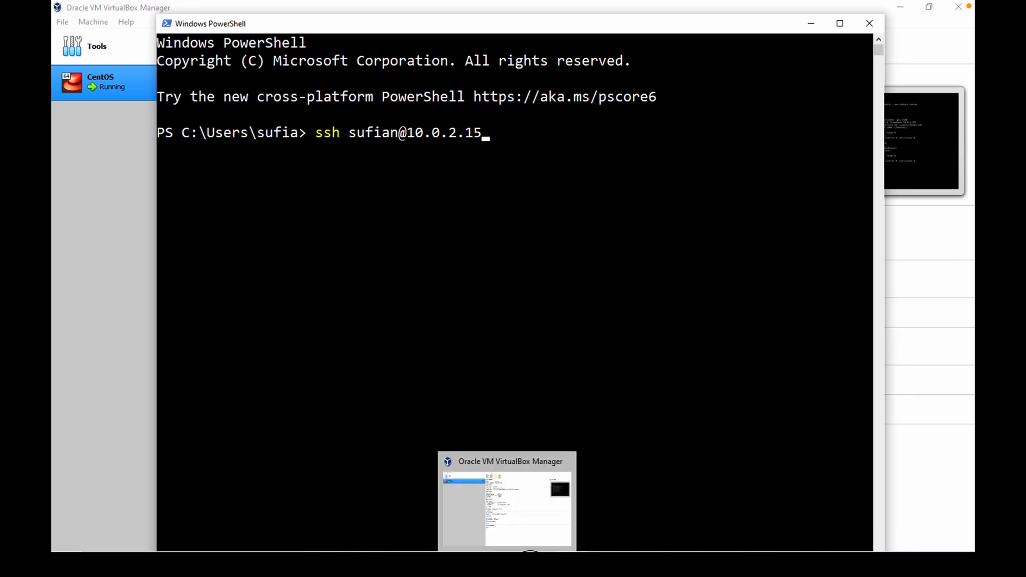
click(515, 499)
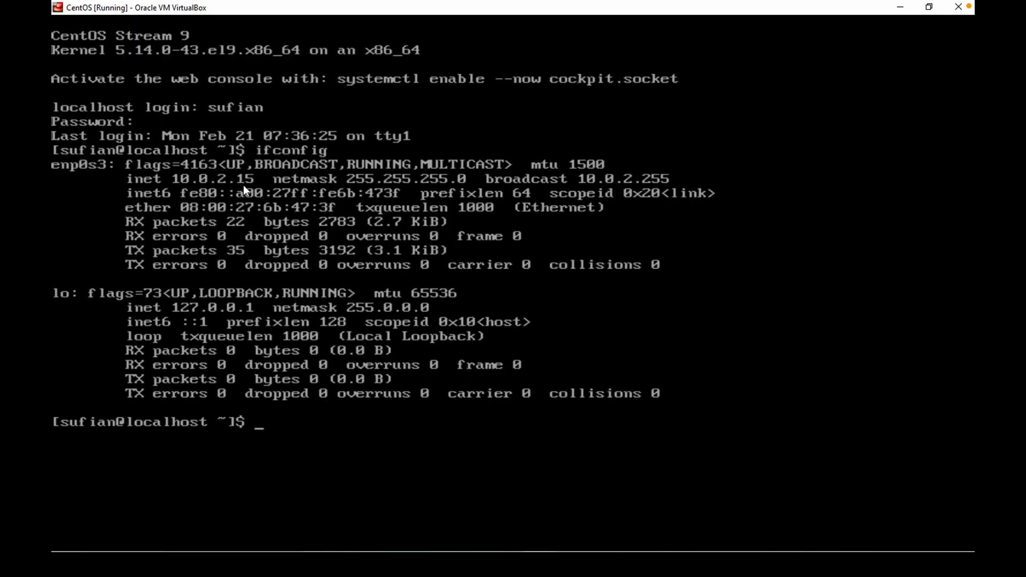
click(569, 563)
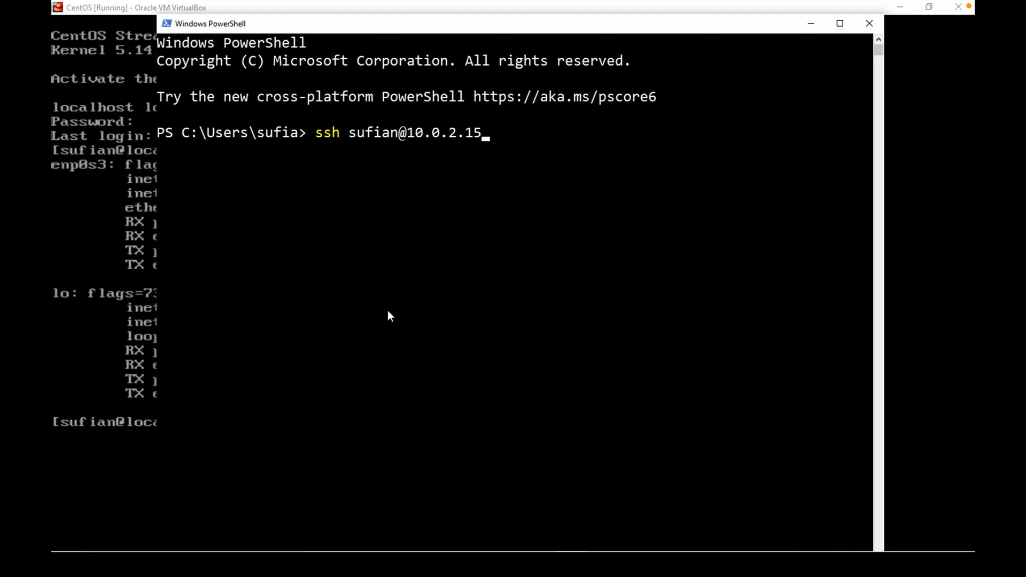
click(901, 8)
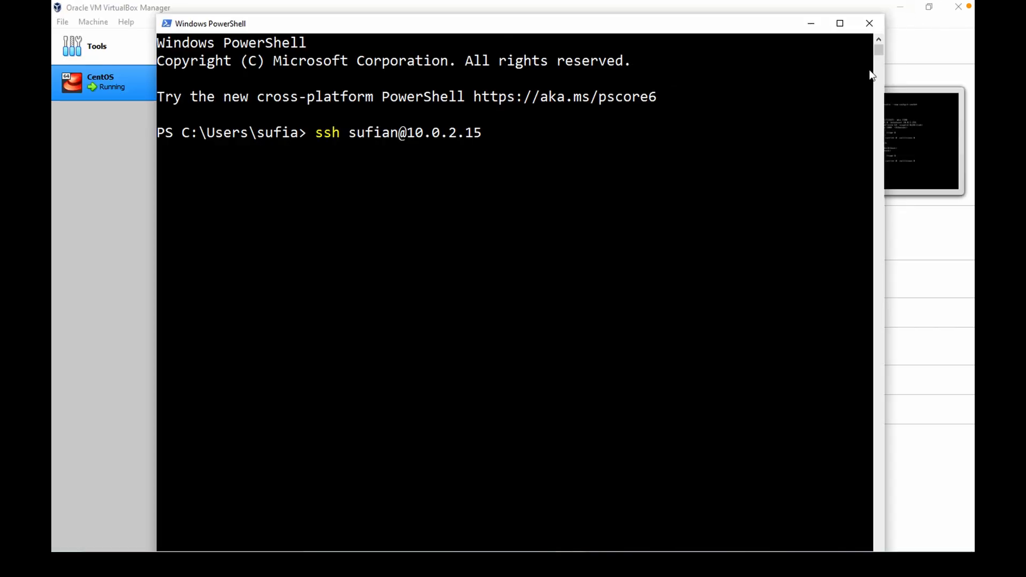
Clear the stray text selection in PowerShell and run the ssh command.
click(602, 170)
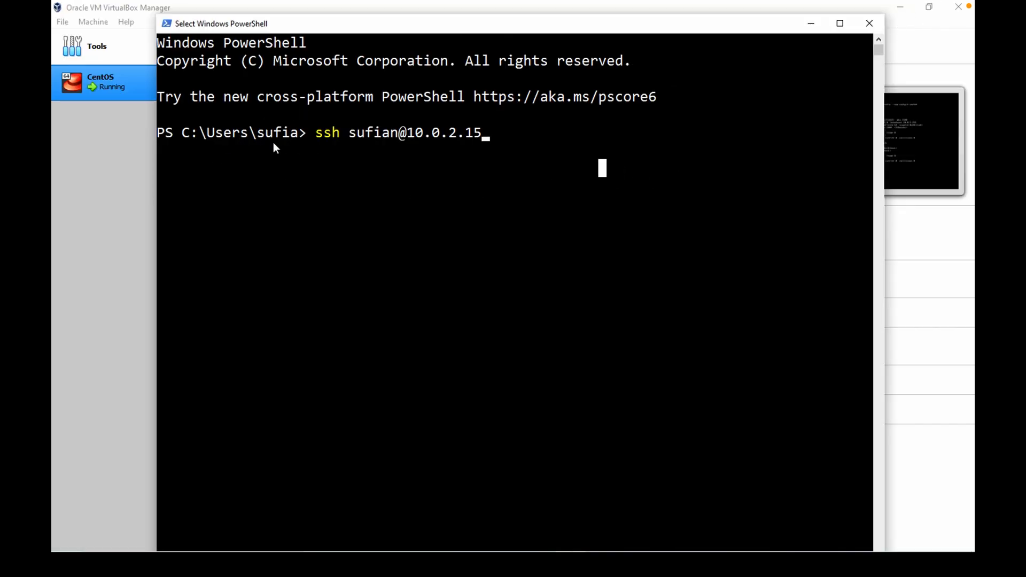
click(505, 187)
key(Escape)
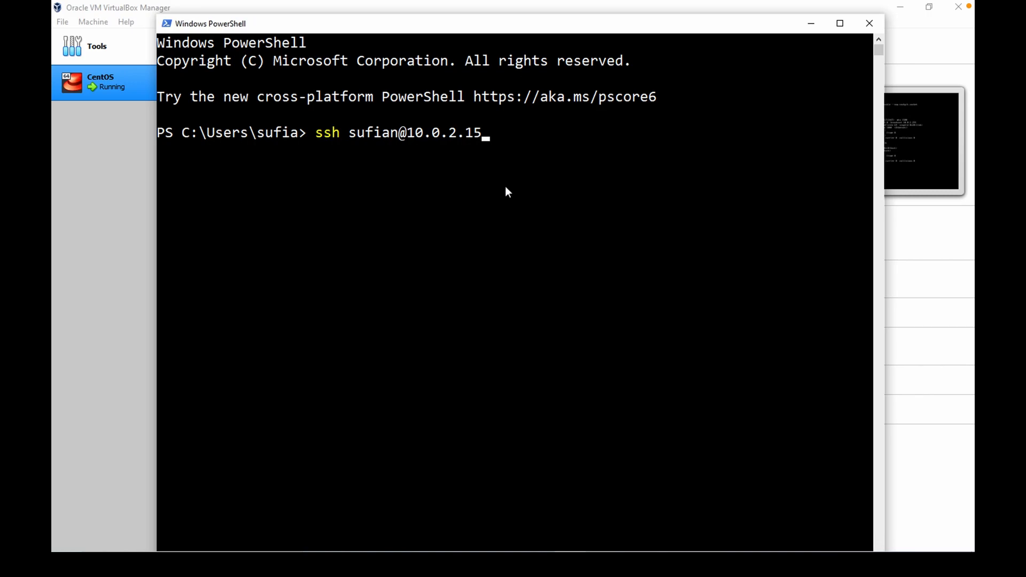
click(505, 188)
key(Escape)
key(Return)
Open Command Prompt and run ipconfig to list the host's network adapters.
key(super)
text(cmd)
key(Return)
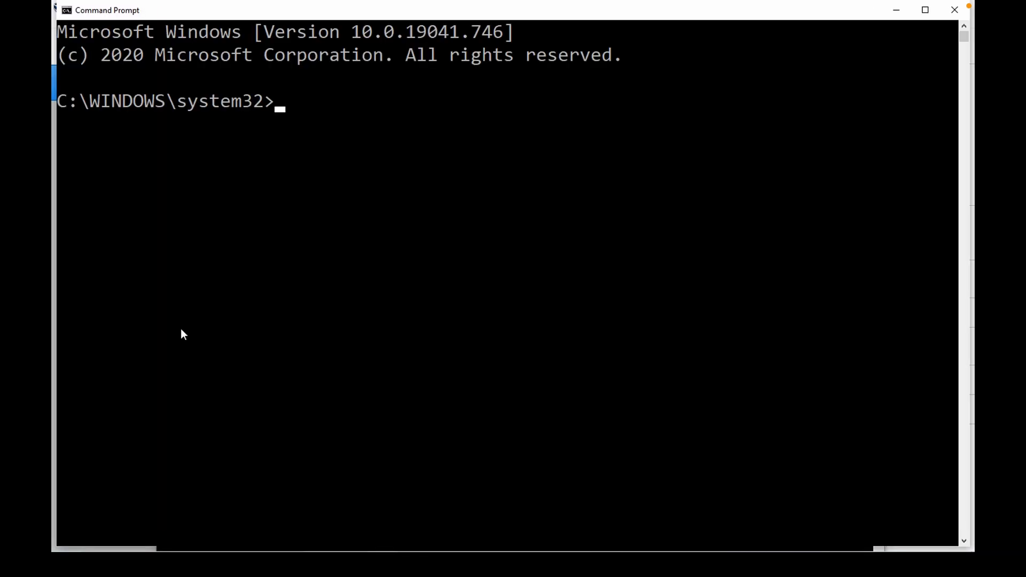
text(ipcn)
key(BackSpace)
text(onfig)
key(Return)
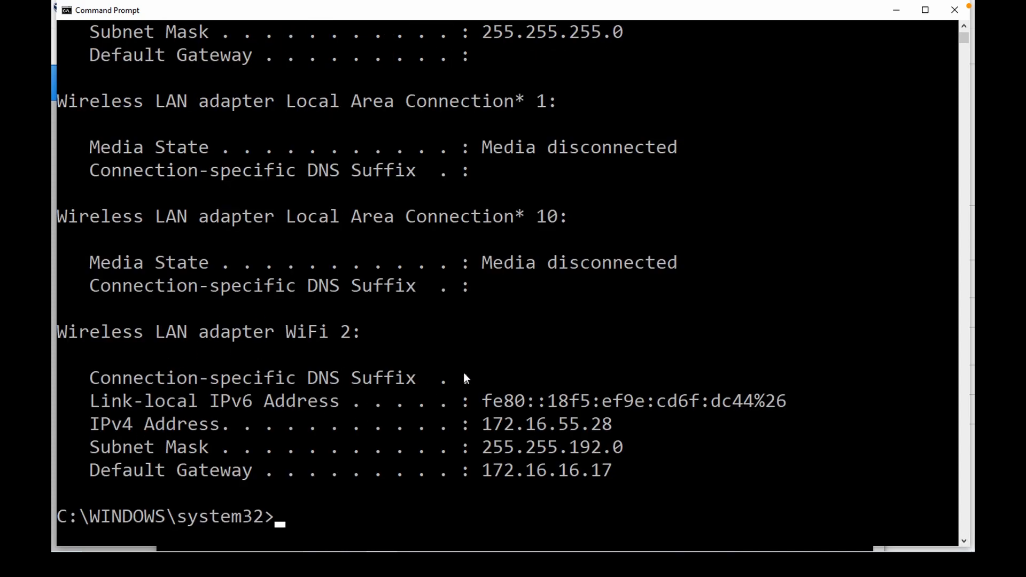
Review the ipconfig output, highlight the WiFi adapter's IPv4 address, and close Command Prompt.
scroll(465, 369, up, 3)
scroll(471, 350, up, 3)
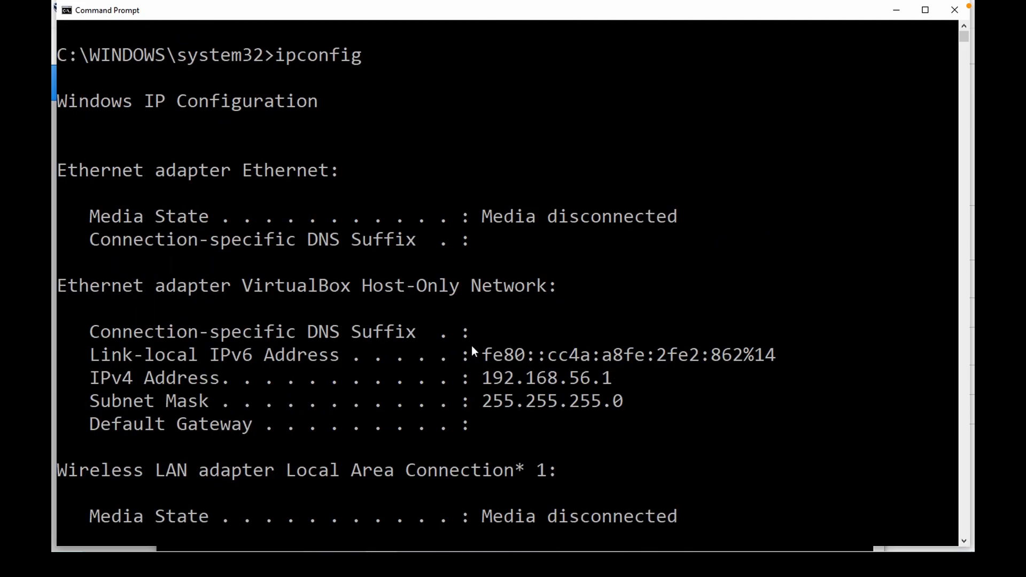
scroll(472, 346, down, 3)
scroll(473, 345, down, 4)
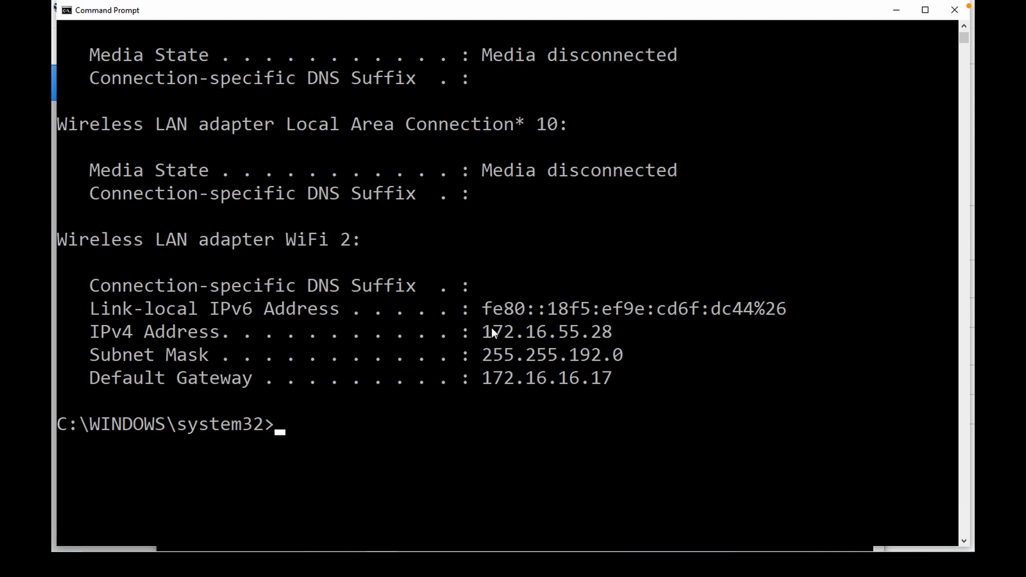
drag(484, 332, 620, 335)
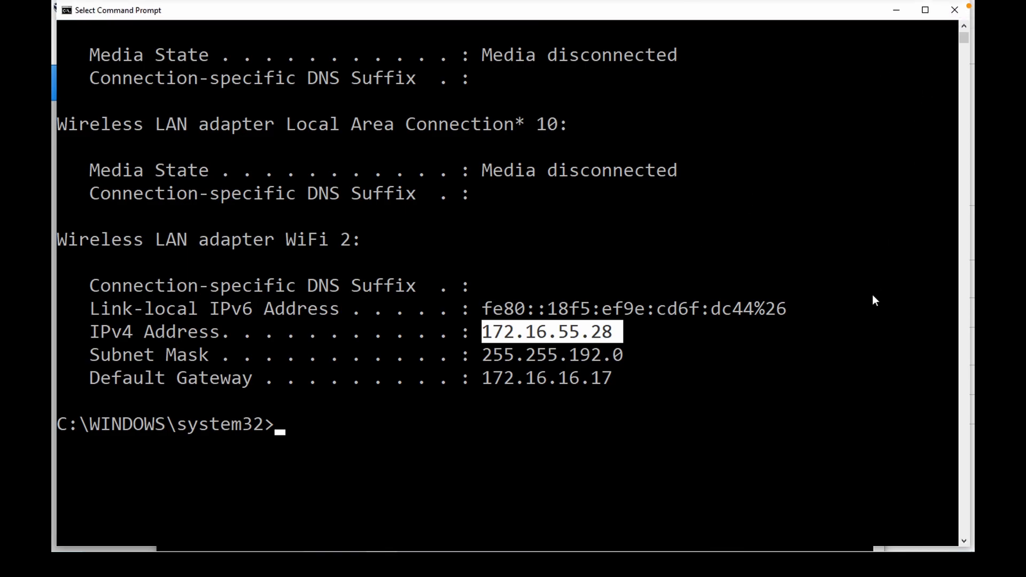
click(955, 11)
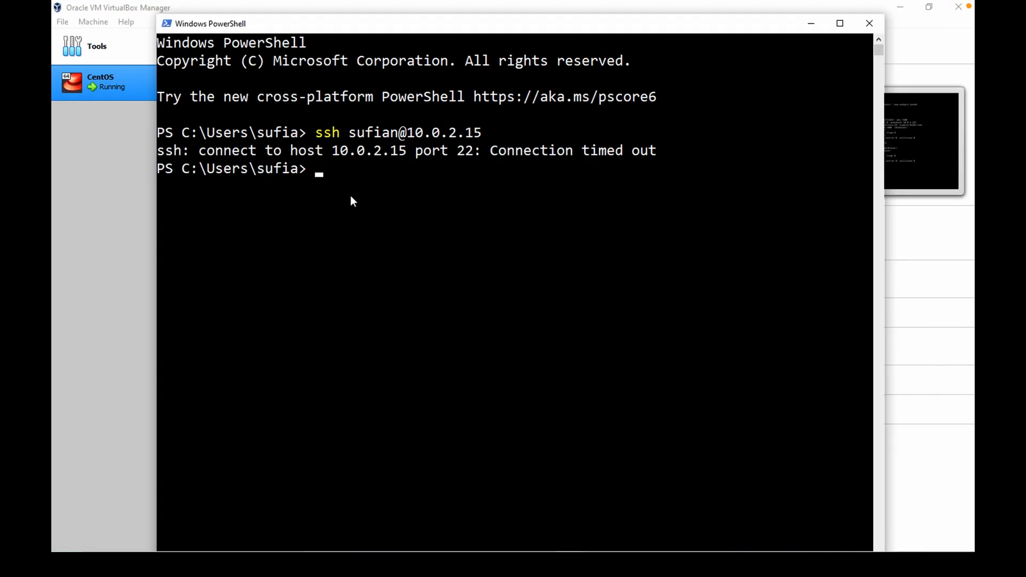
Switch to the VM console and run sudo shutdown -h now, entering the user's password.
drag(277, 151, 528, 144)
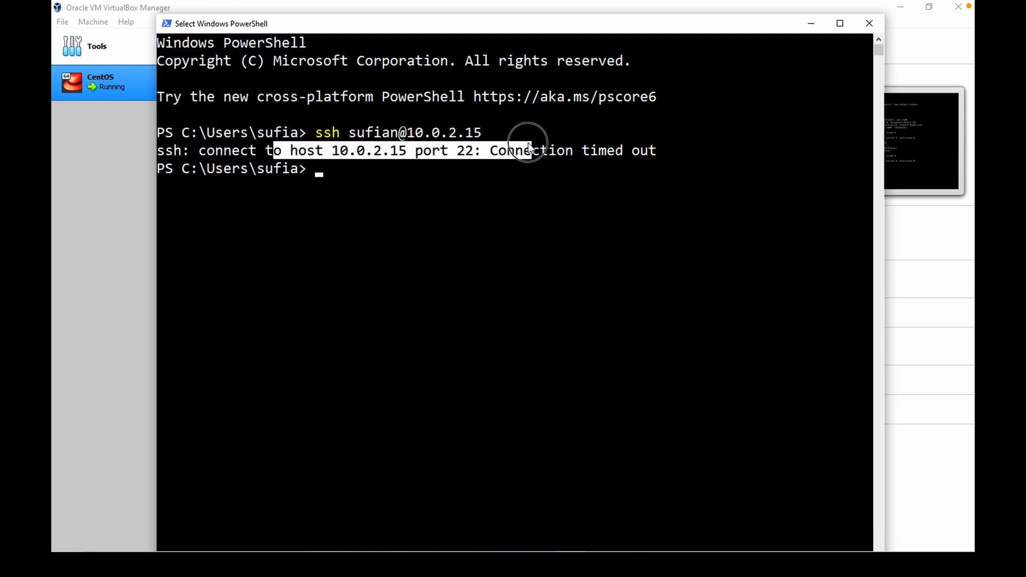
click(121, 175)
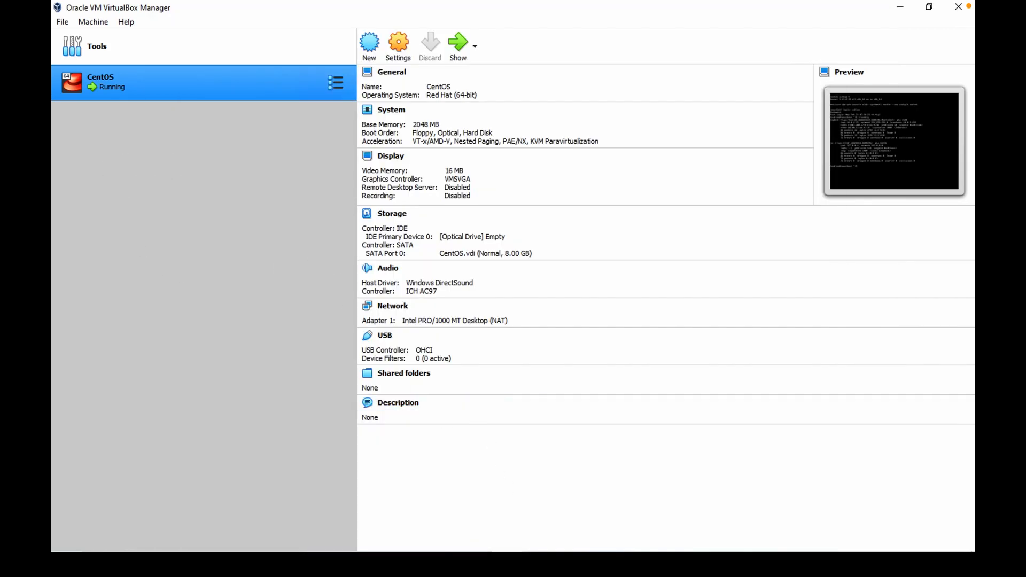
click(564, 561)
click(536, 562)
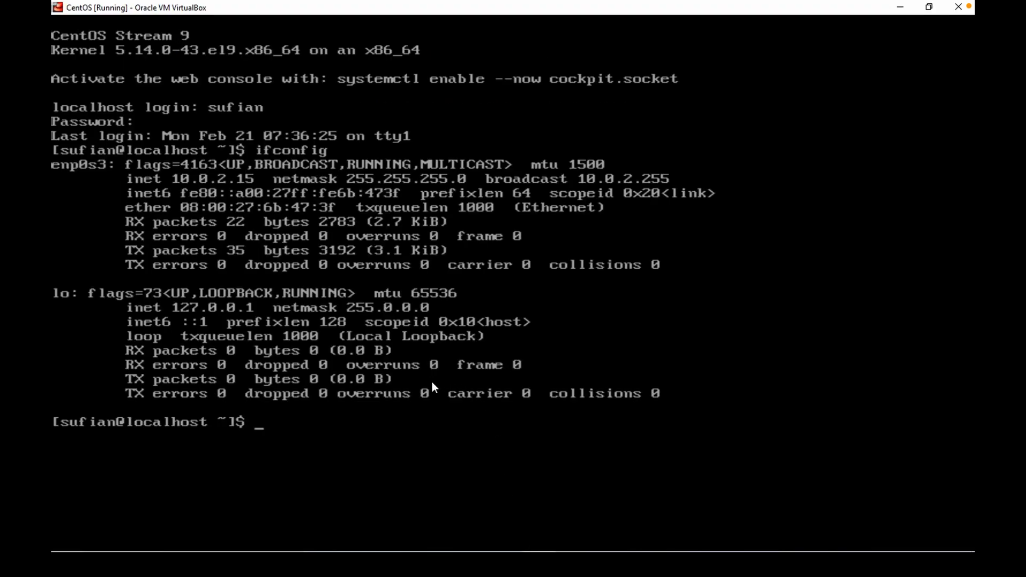
text(sudo shutdown -h now)
key(Return)
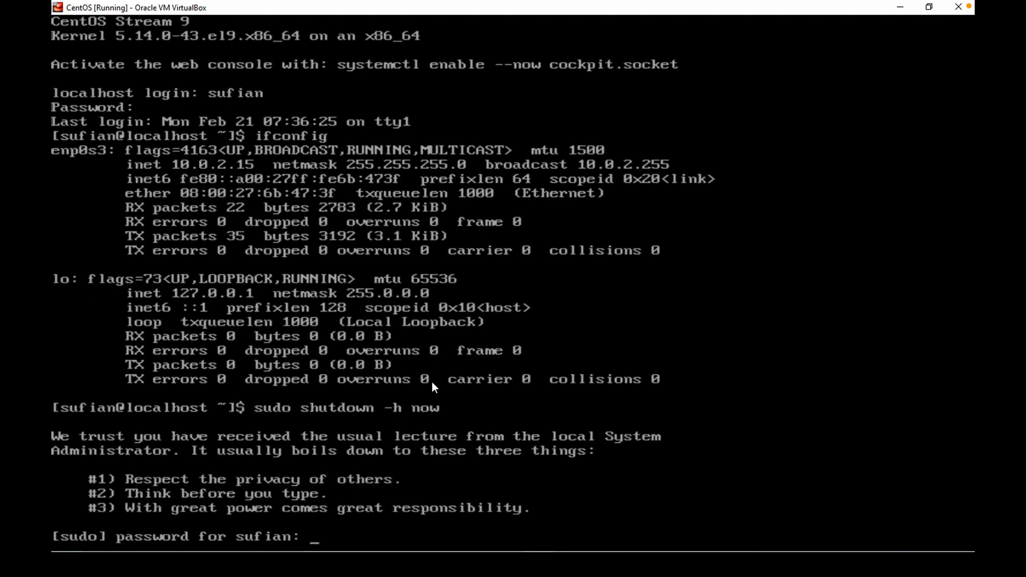
key(Return)
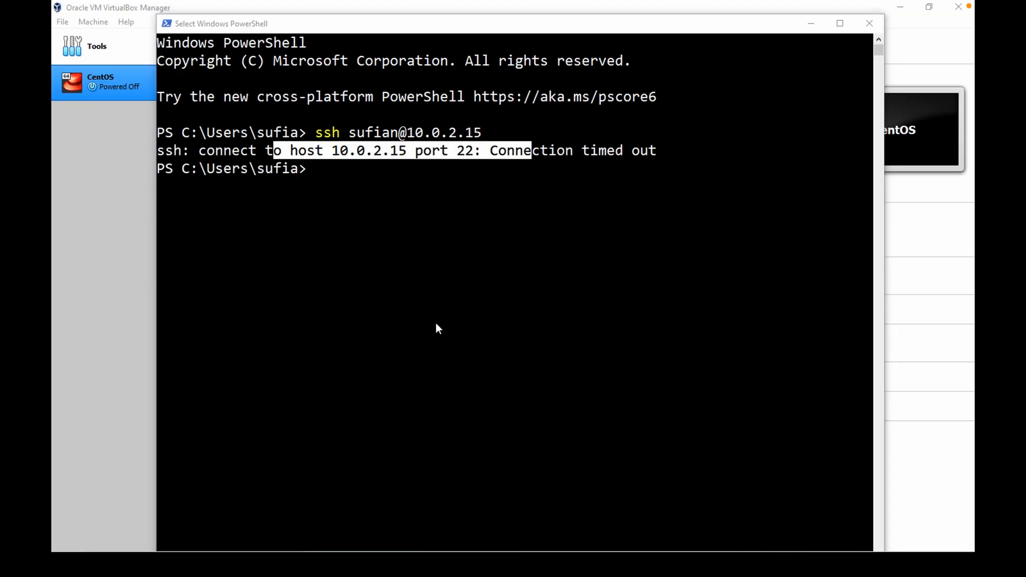
Open the CentOS VM's network settings and attach Adapter 1 to Bridged Adapter.
click(136, 267)
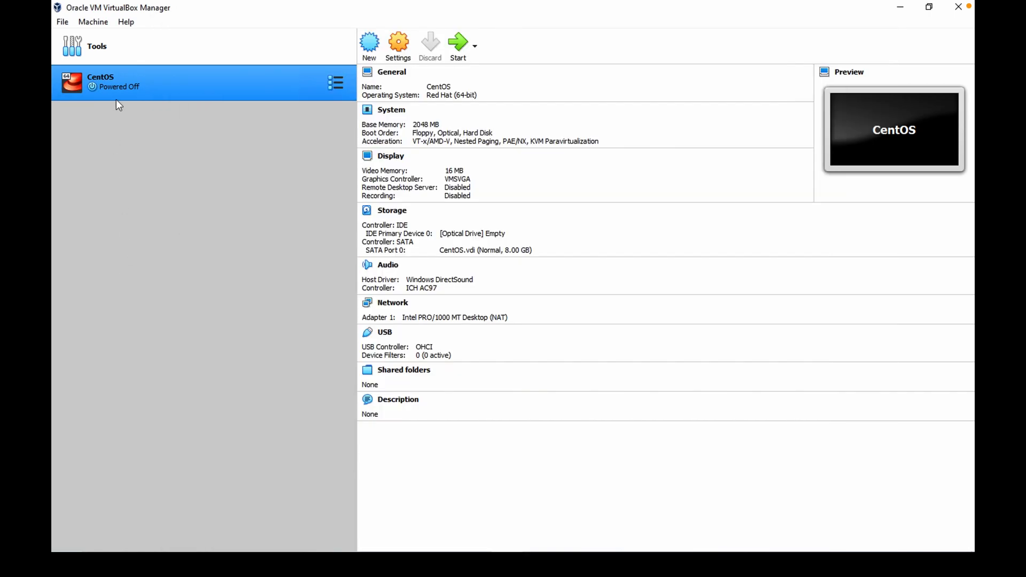
click(396, 43)
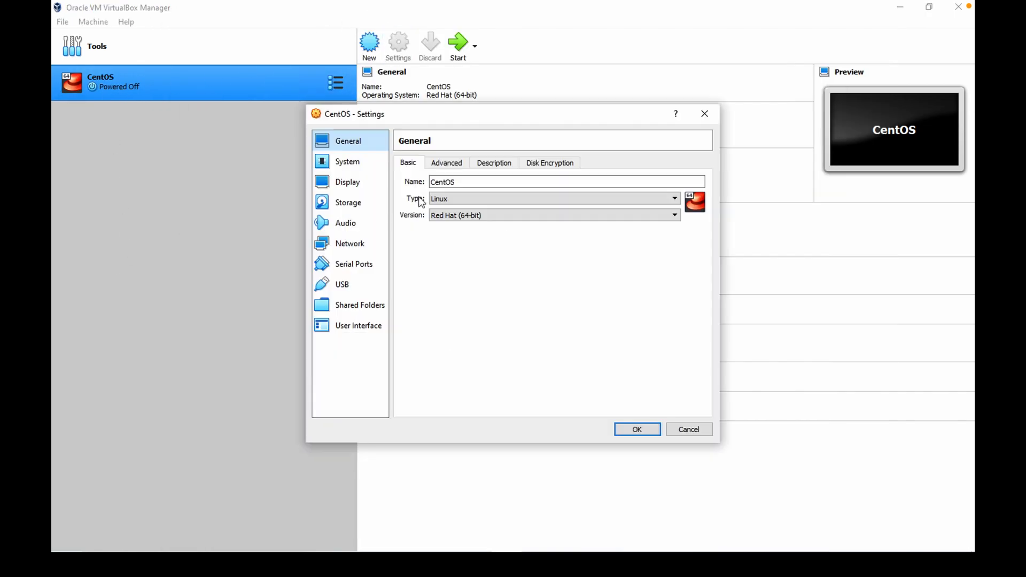
click(357, 249)
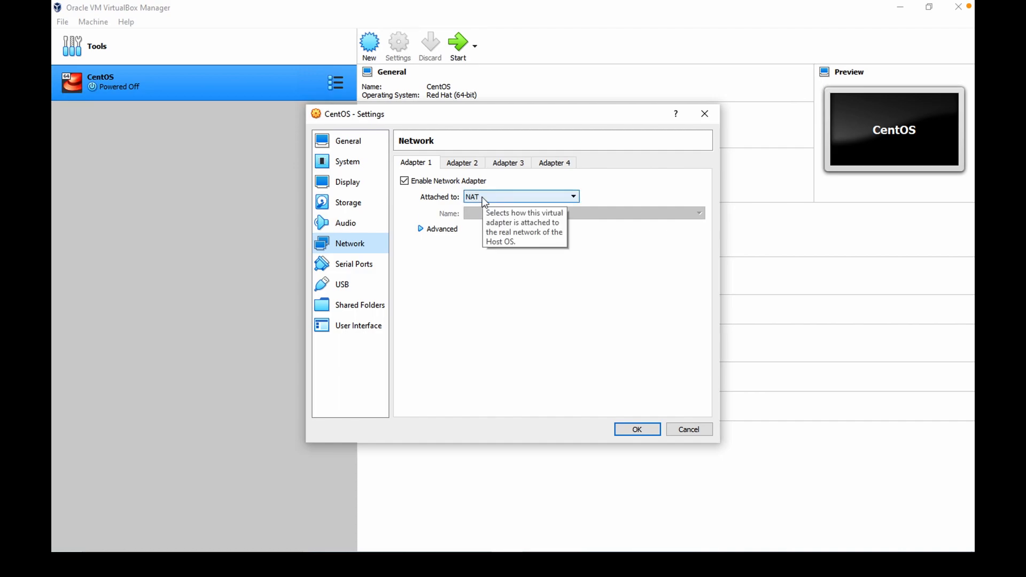
click(483, 199)
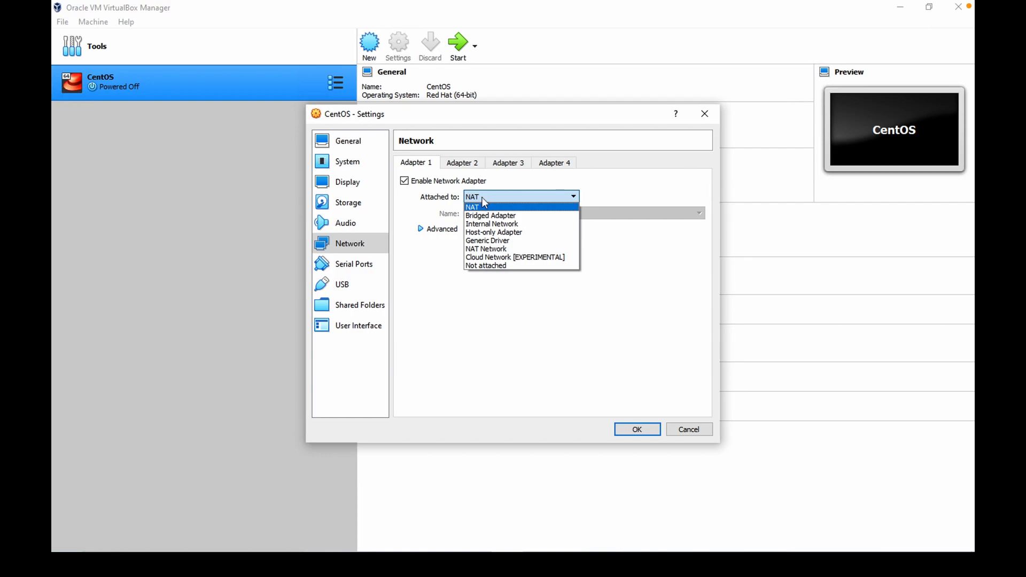
click(483, 215)
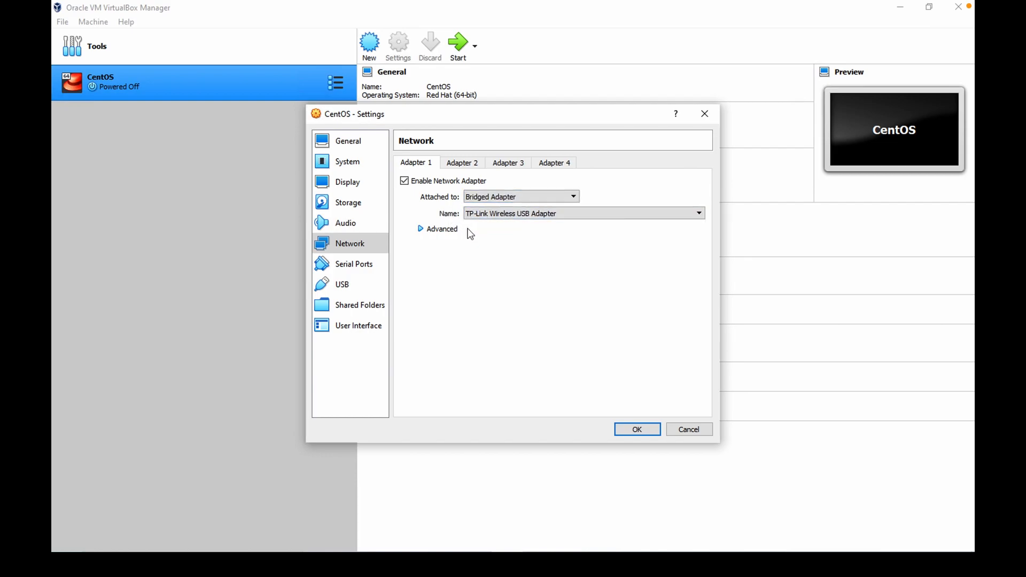
Keep the bridged adapter's name as TP-Link Wireless USB Adapter and save the VM's network settings.
click(502, 216)
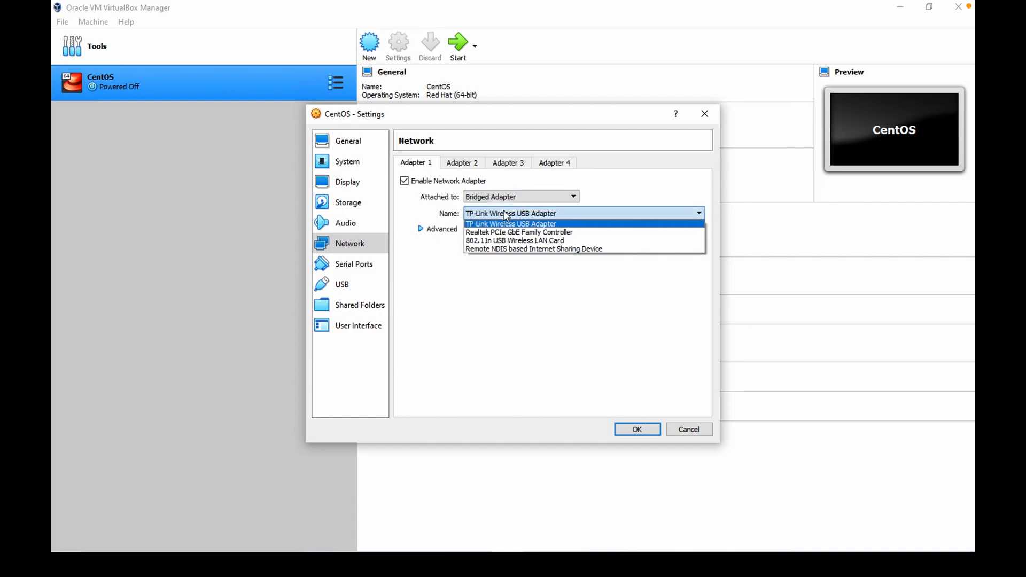
click(496, 277)
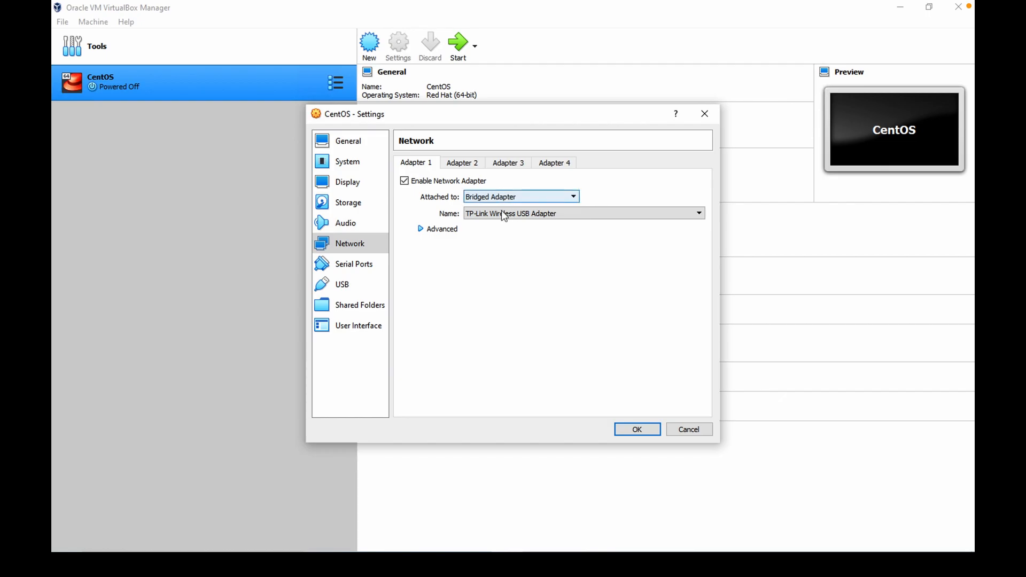
click(634, 429)
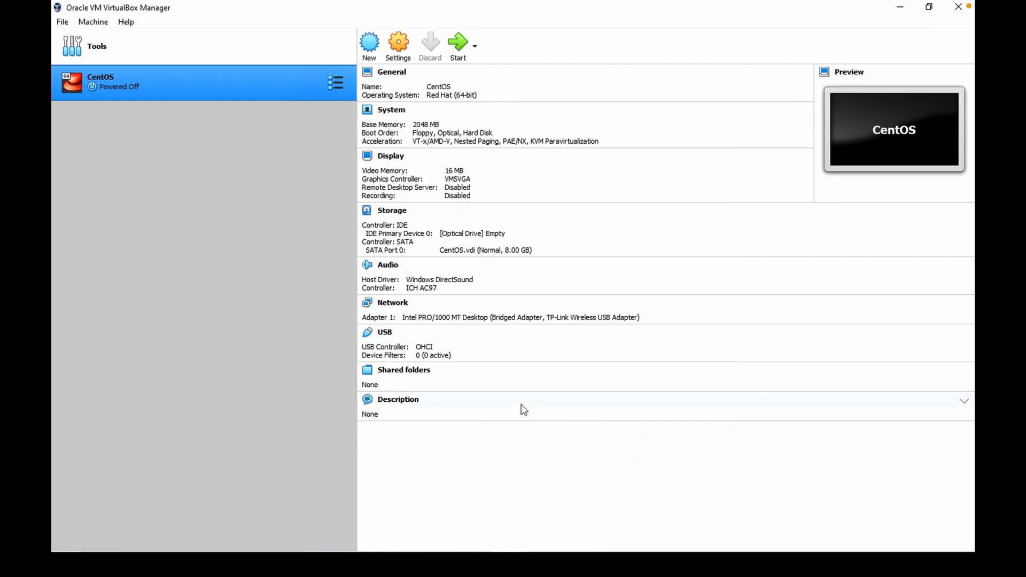
Start the CentOS VM in scaled mode, boot the default CentOS Stream kernel entry and capture the mouse.
click(487, 219)
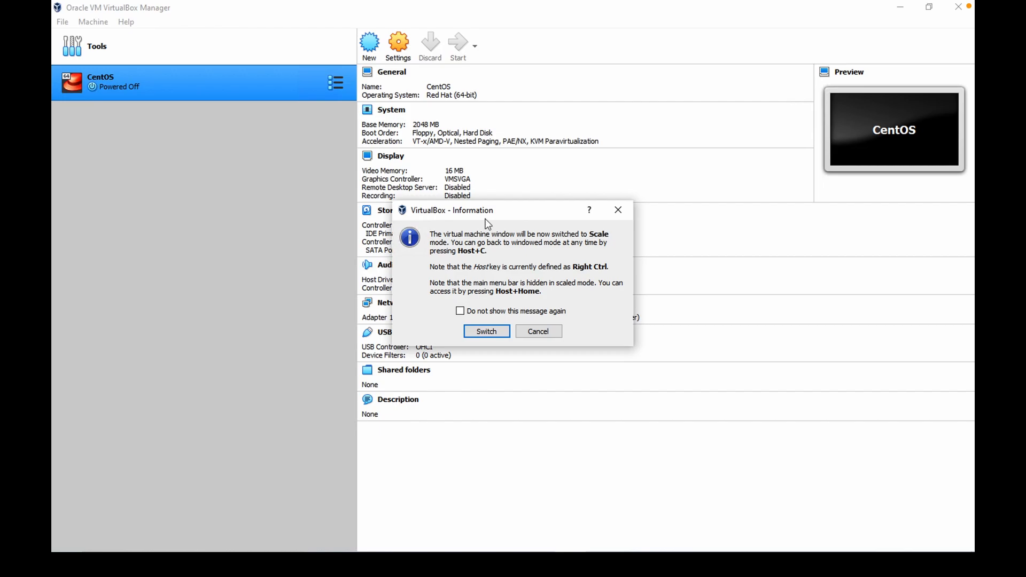
click(486, 332)
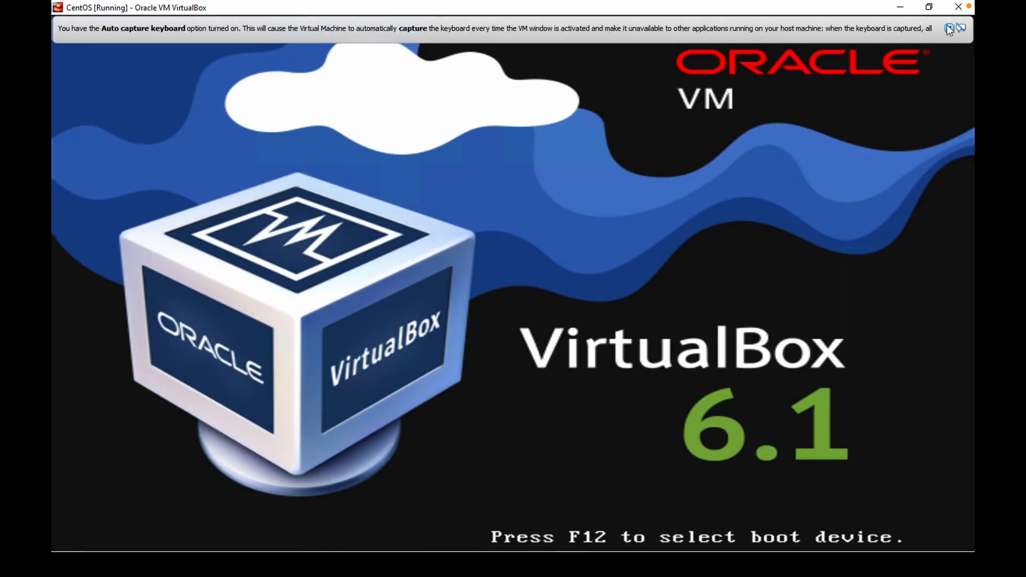
click(947, 25)
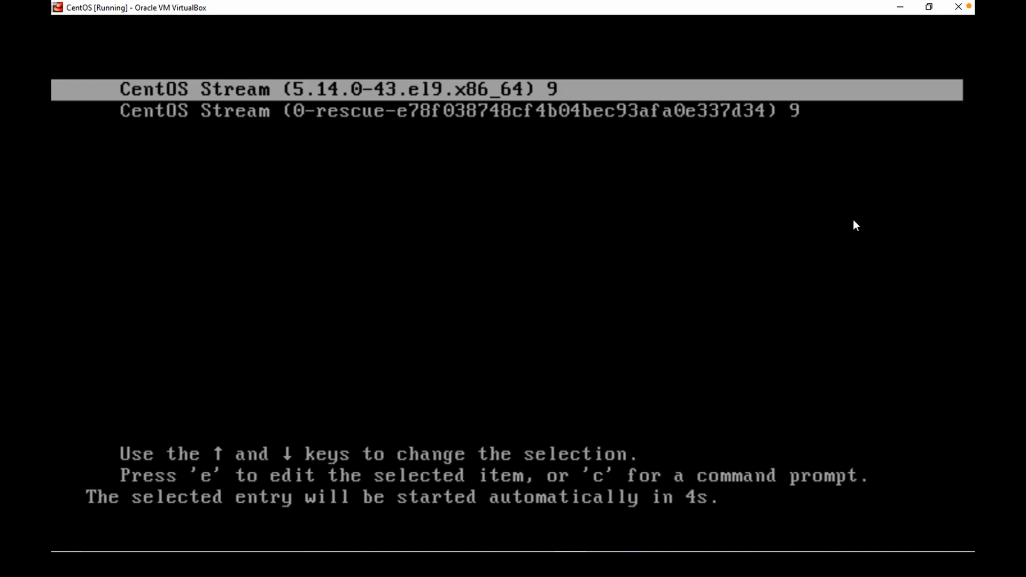
key(Return)
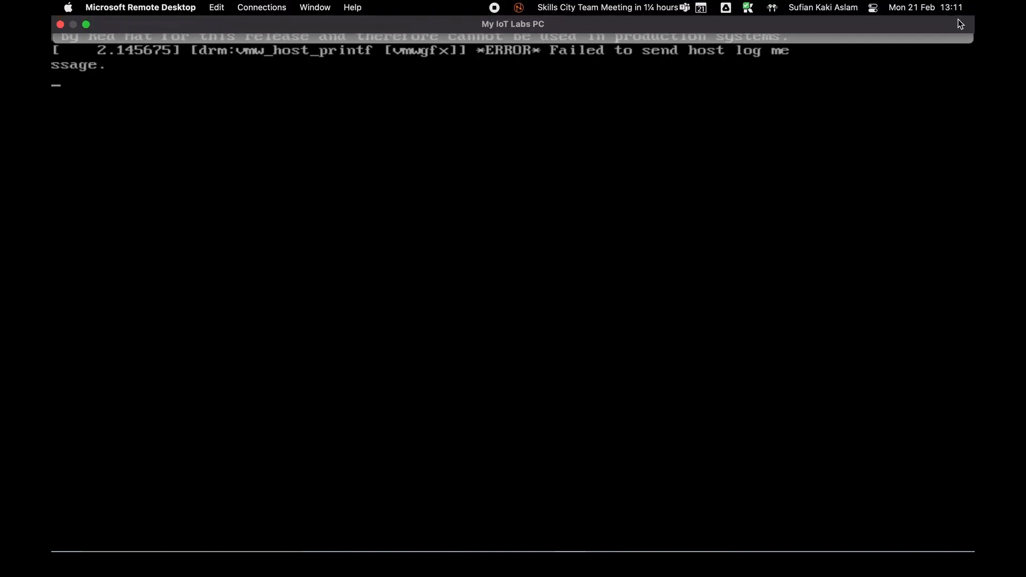
click(948, 27)
click(842, 163)
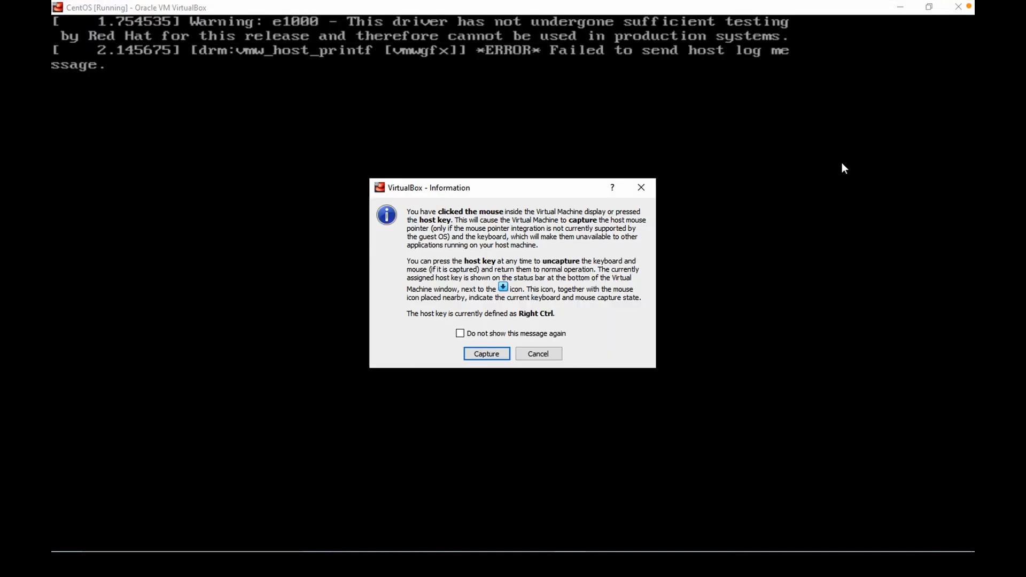
click(486, 354)
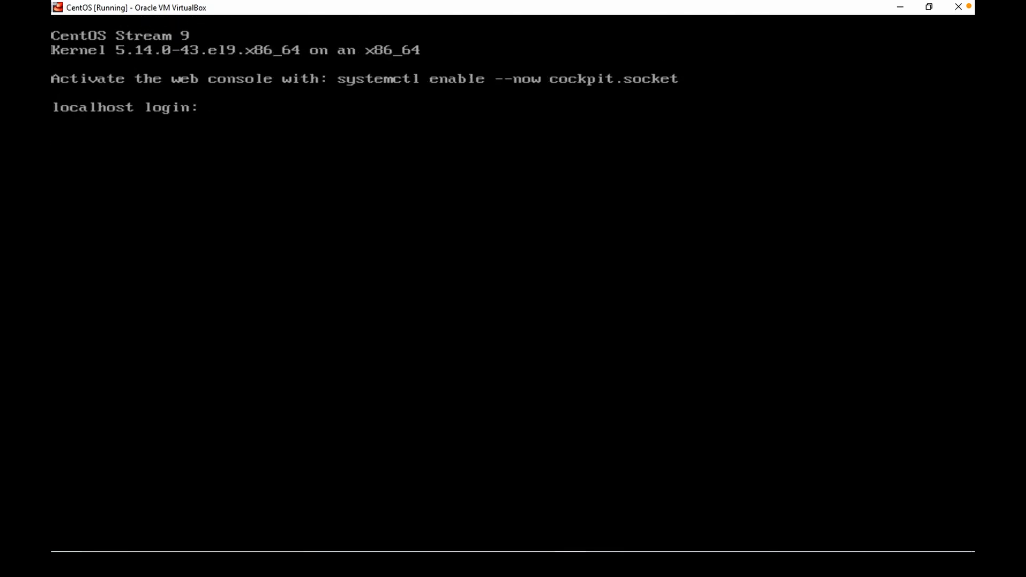
Log in to the VM console with the user's login name and account password and run ifconfig.
text(sufian)
key(Return)
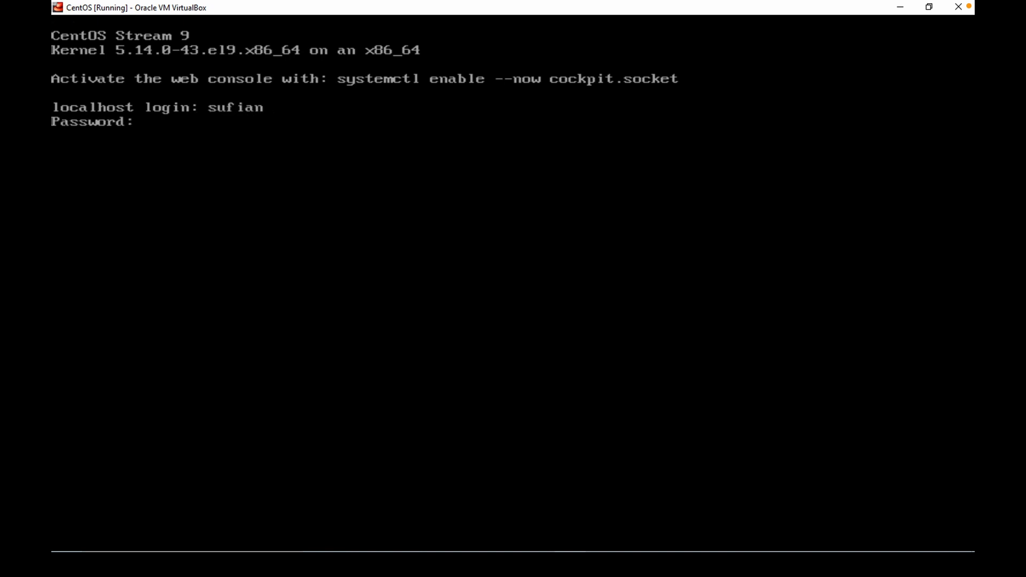
key(Return)
text(ifconfig)
key(Return)
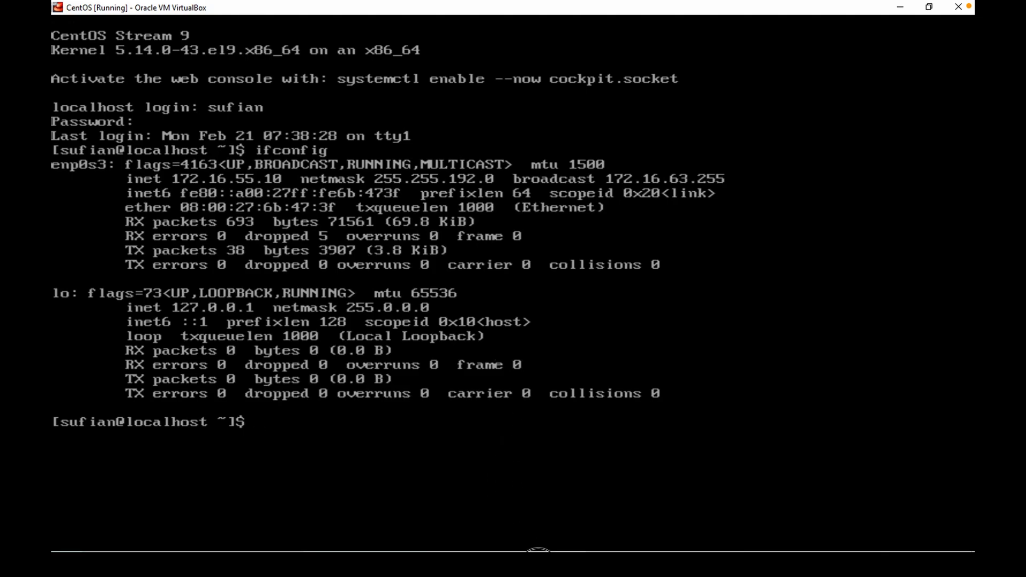
Switch to PowerShell and try to SSH into the VM user at 172.16.15.10, cancelling the hung attempt.
key(alt+Tab)
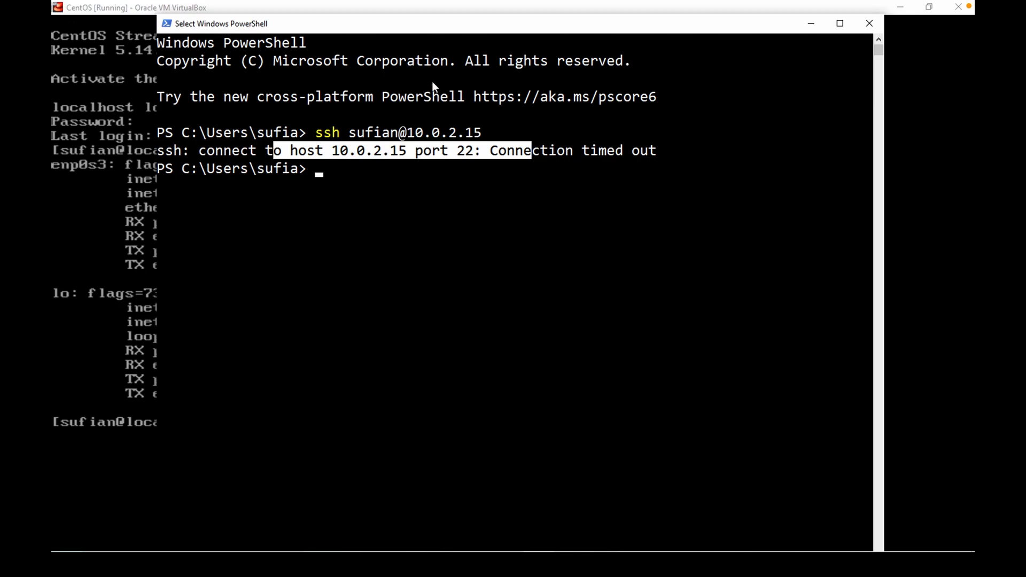
drag(416, 23, 497, 236)
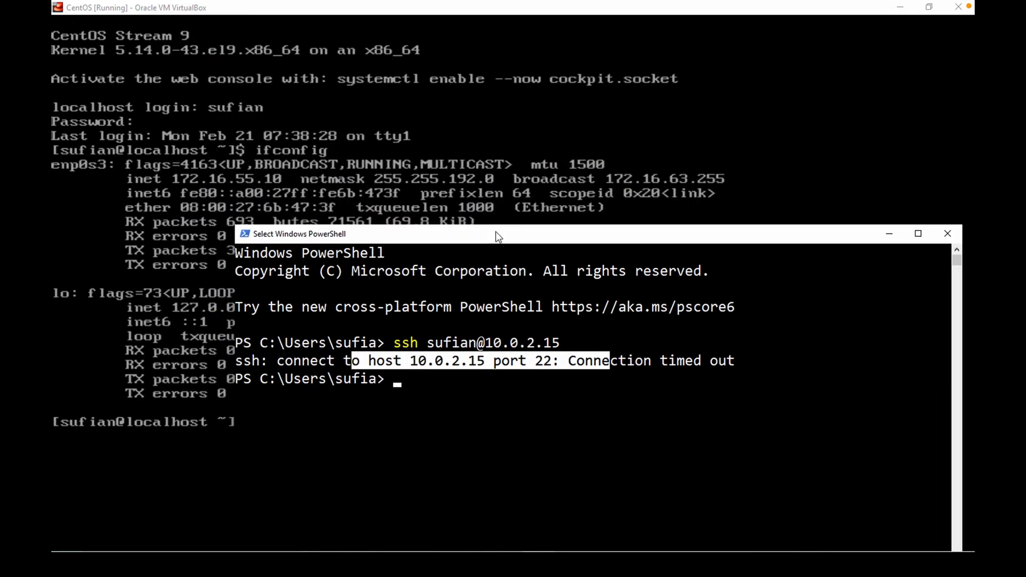
text(ssh )
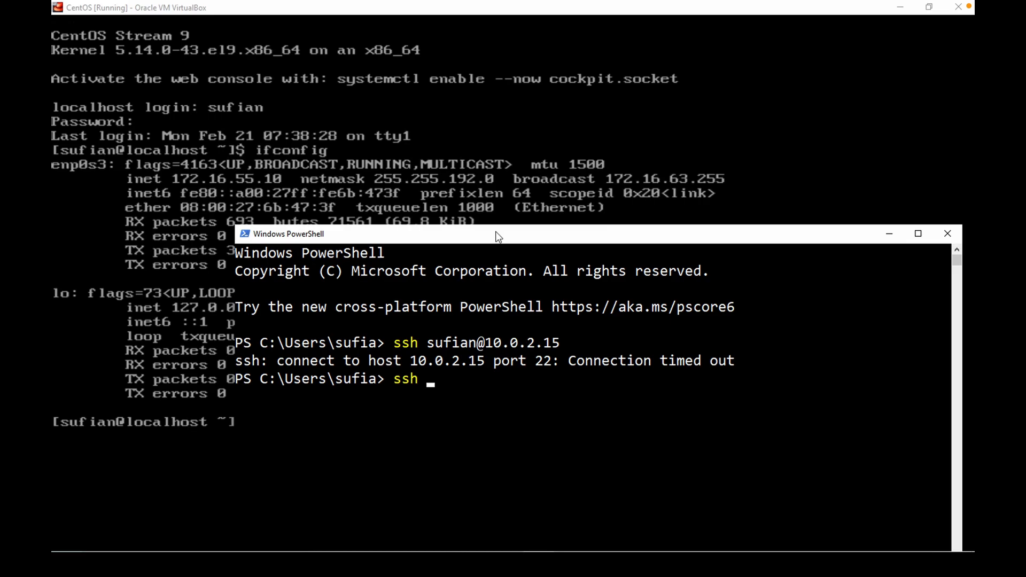
text(sufian@1)
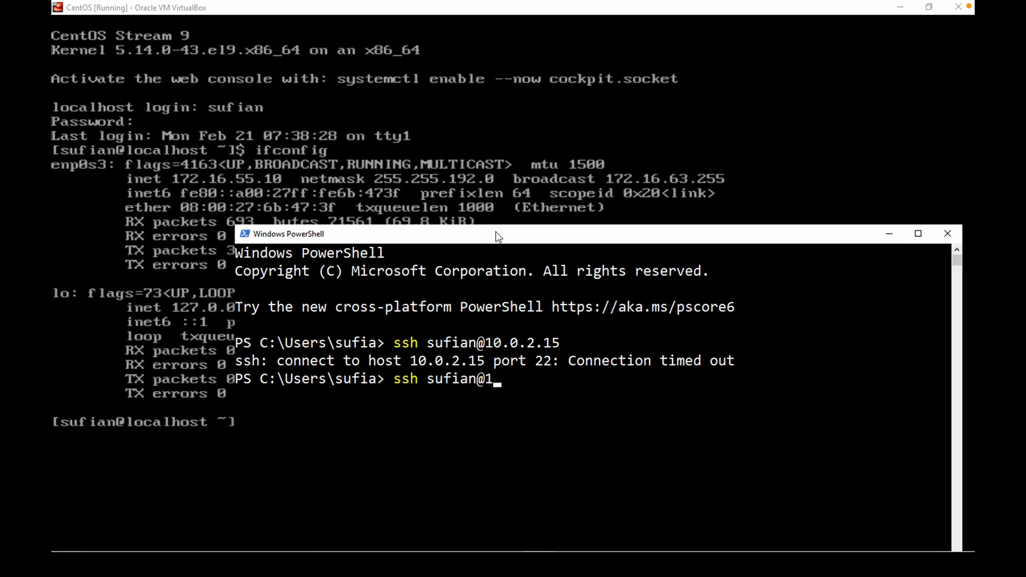
text(72.16.15.10)
key(Return)
drag(479, 236, 405, 79)
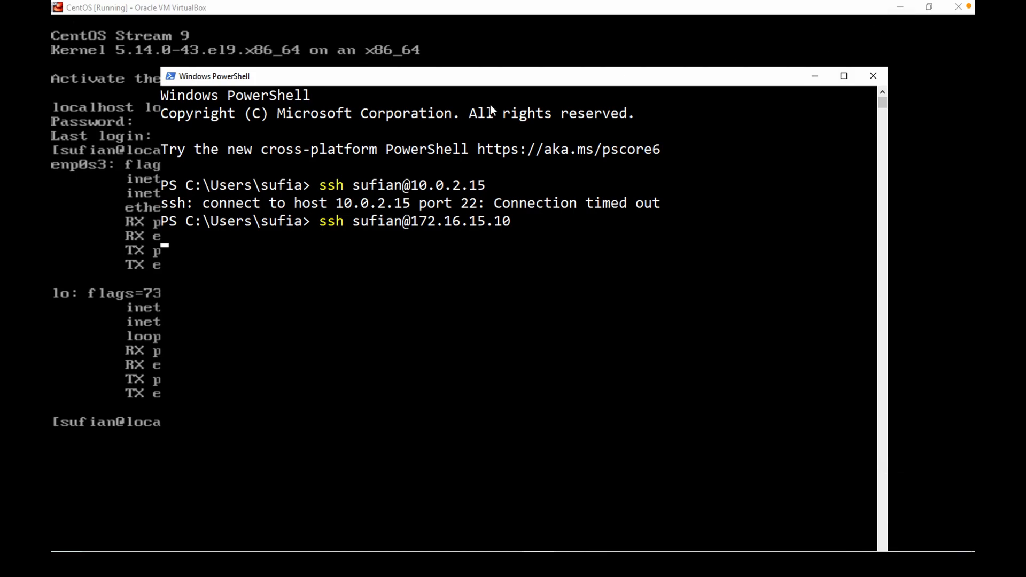
drag(499, 79, 527, 240)
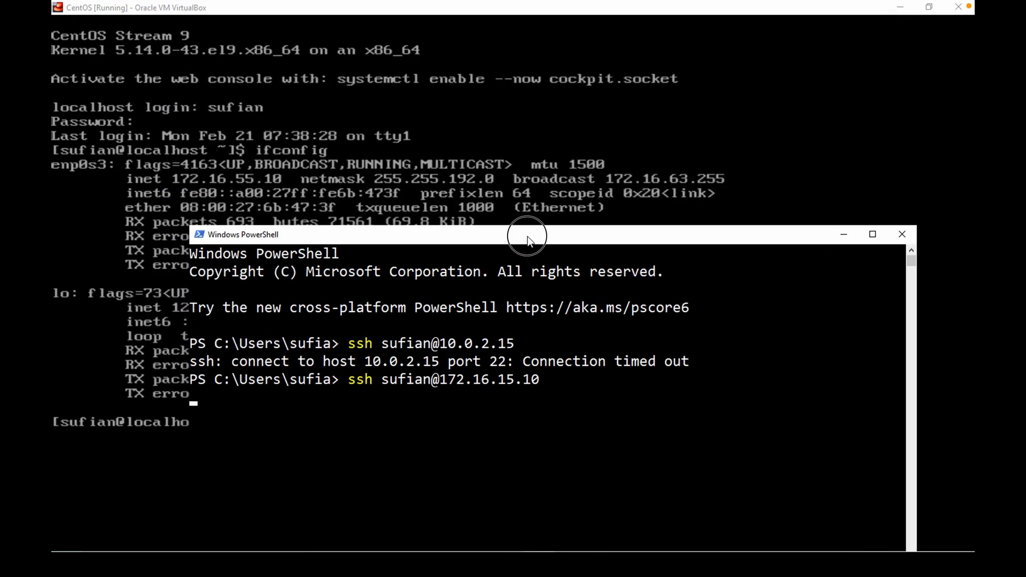
key(ctrl+c)
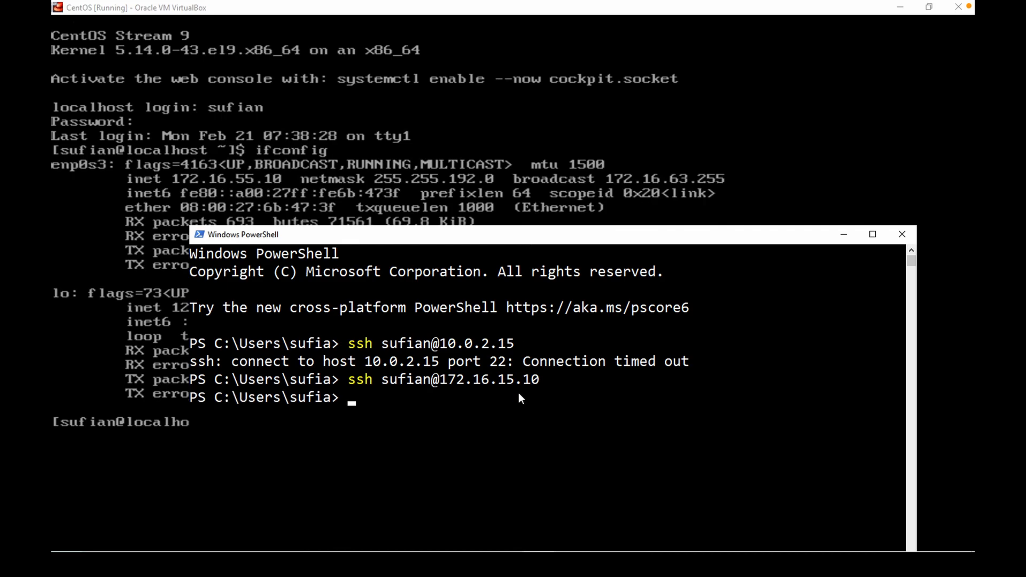
Recall the SSH command and rerun it with the address corrected to 172.16.55.10.
key(Up)
key(Left)
key(Left)
key(Left)
key(Left)
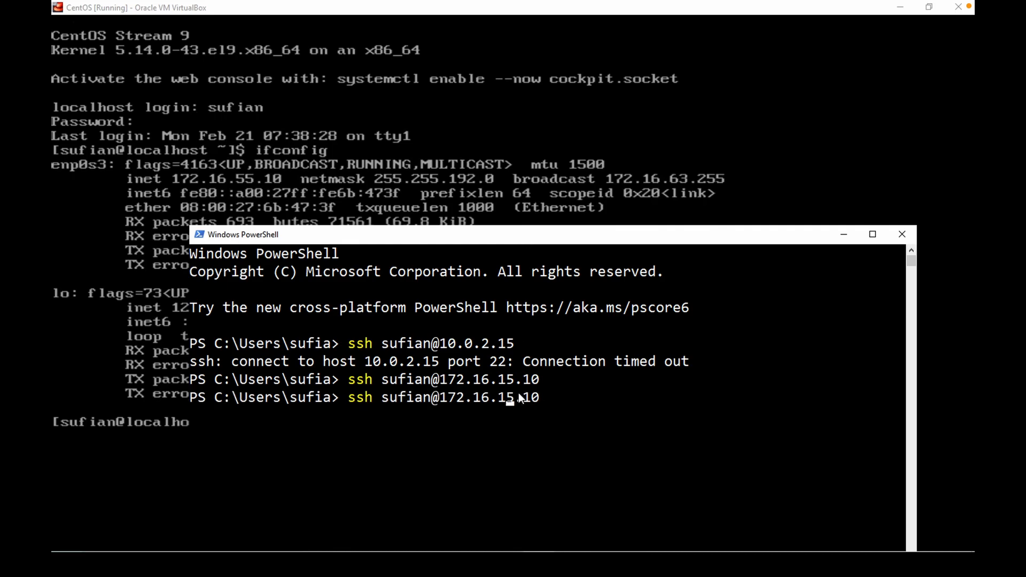
key(BackSpace)
text(5)
key(Return)
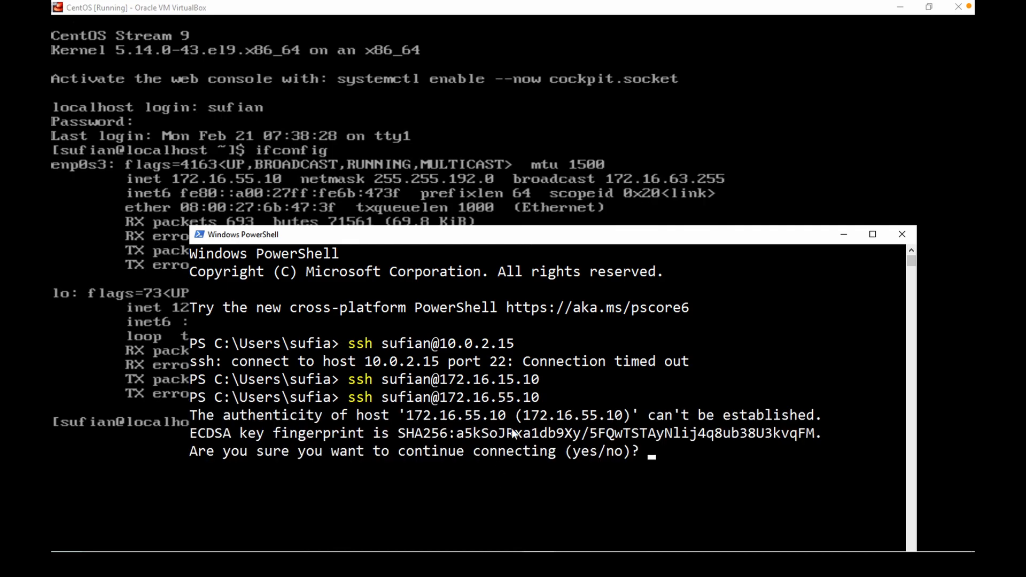
Minimize the VM window and accept the VM's host key fingerprint by answering yes.
click(900, 7)
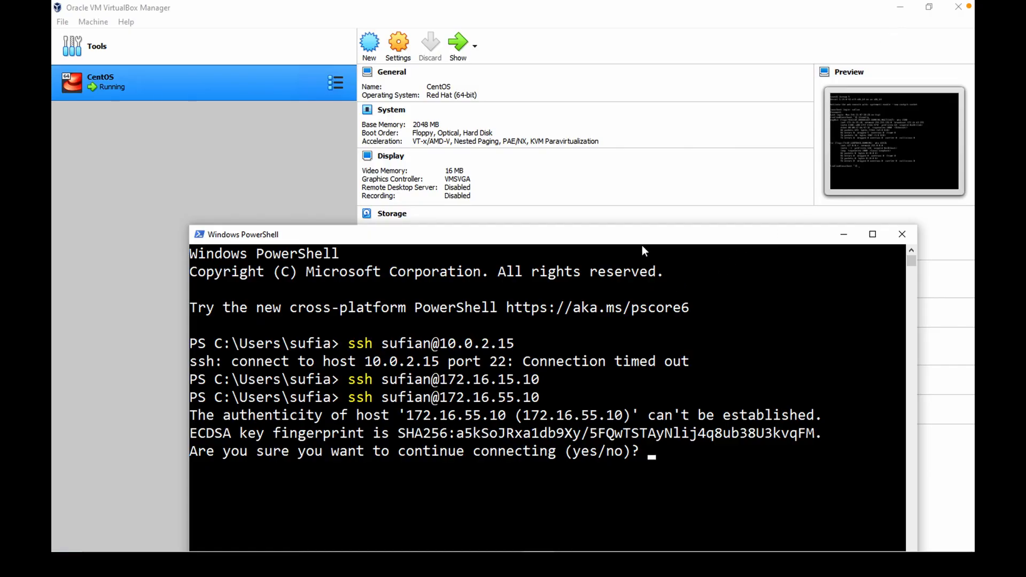
drag(648, 233, 609, 48)
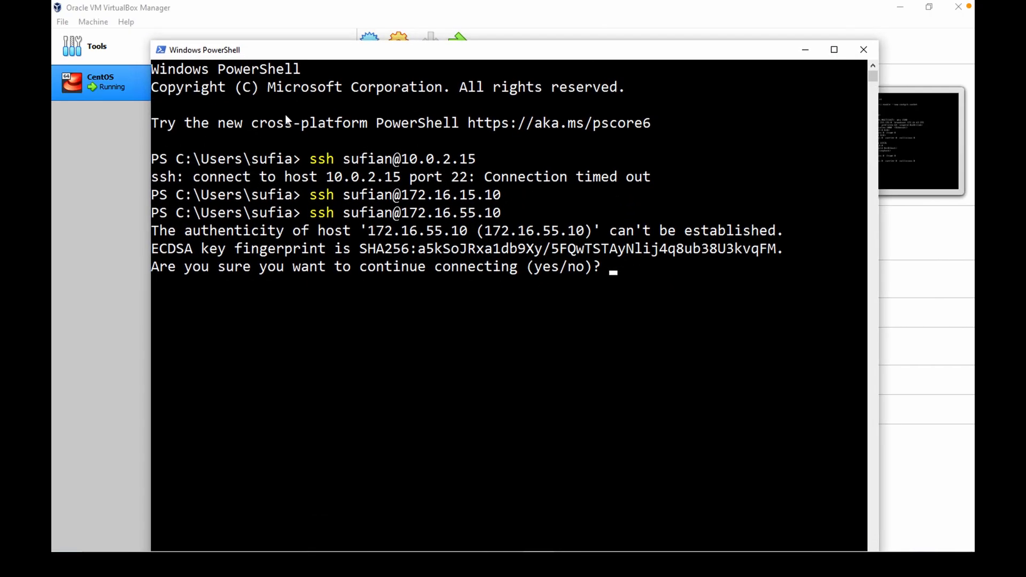
drag(330, 52, 328, 35)
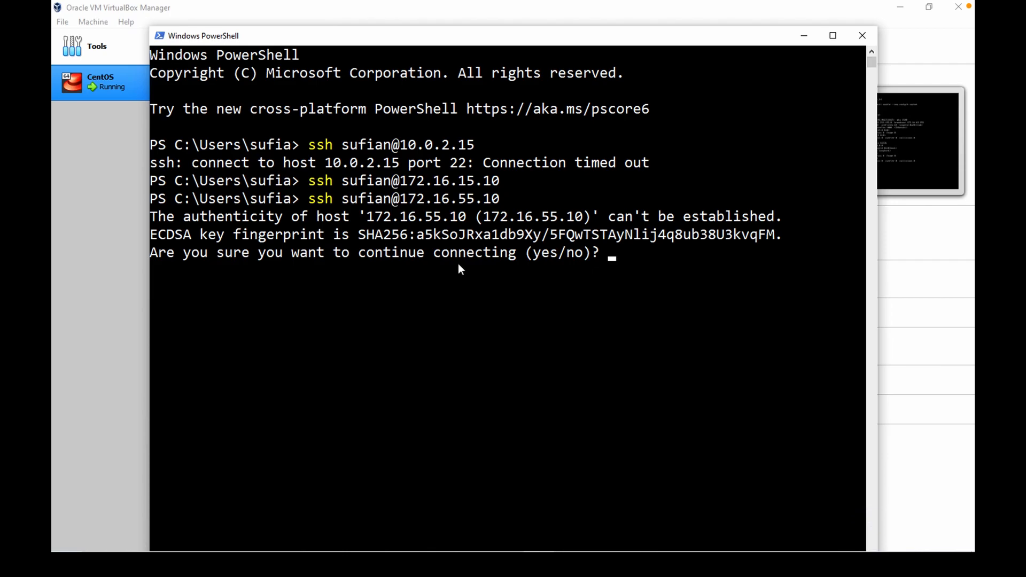
text(yes)
key(Return)
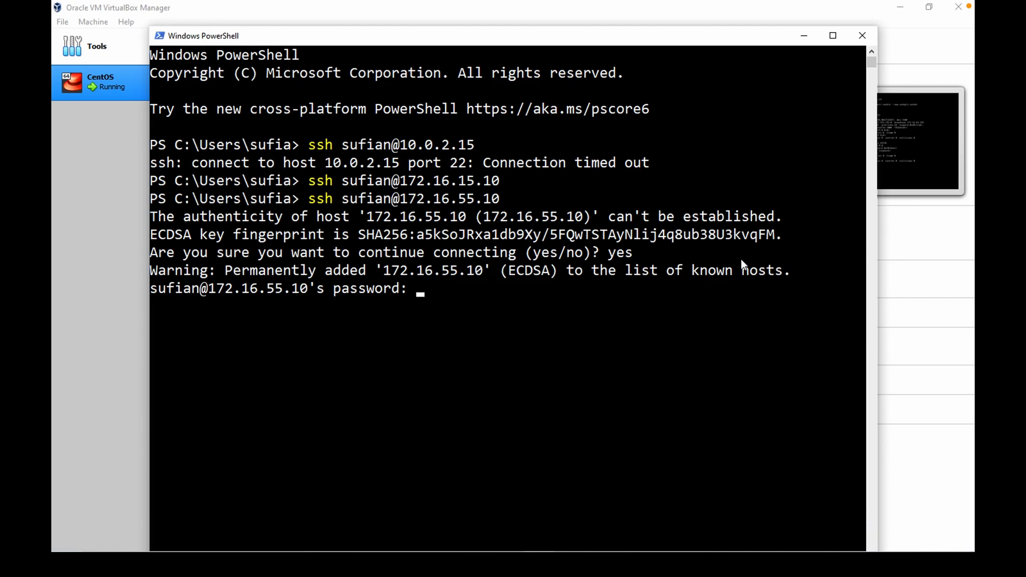
Enter the account password to complete the SSH login and run ls and pwd in the session.
key(Return)
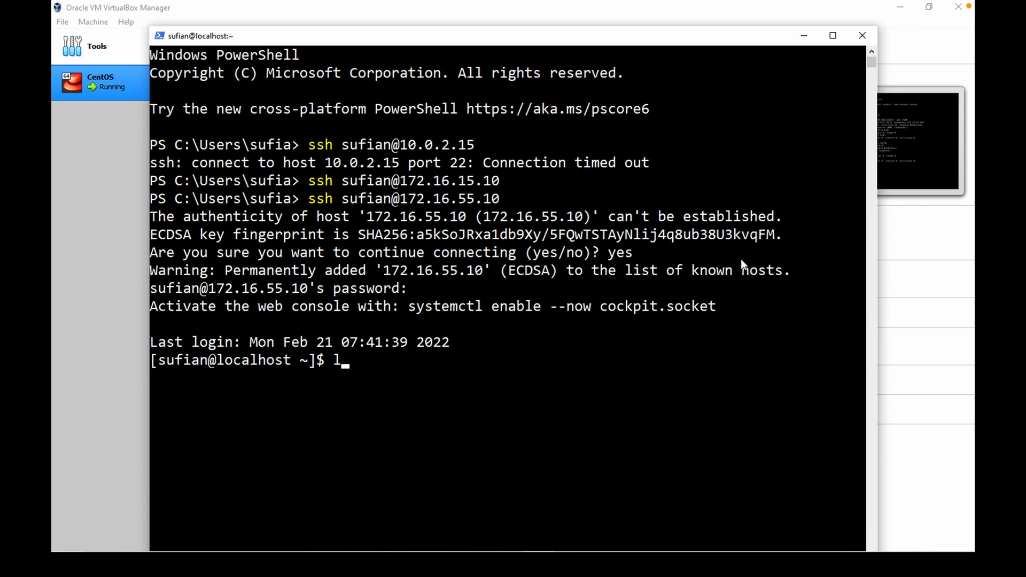
text(ls)
key(Return)
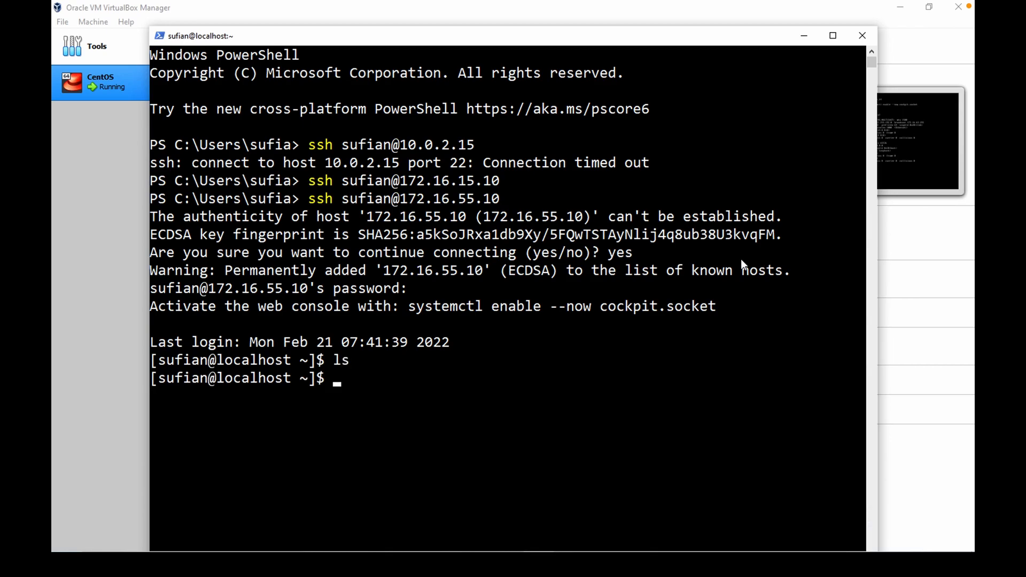
text(pwd)
key(Return)
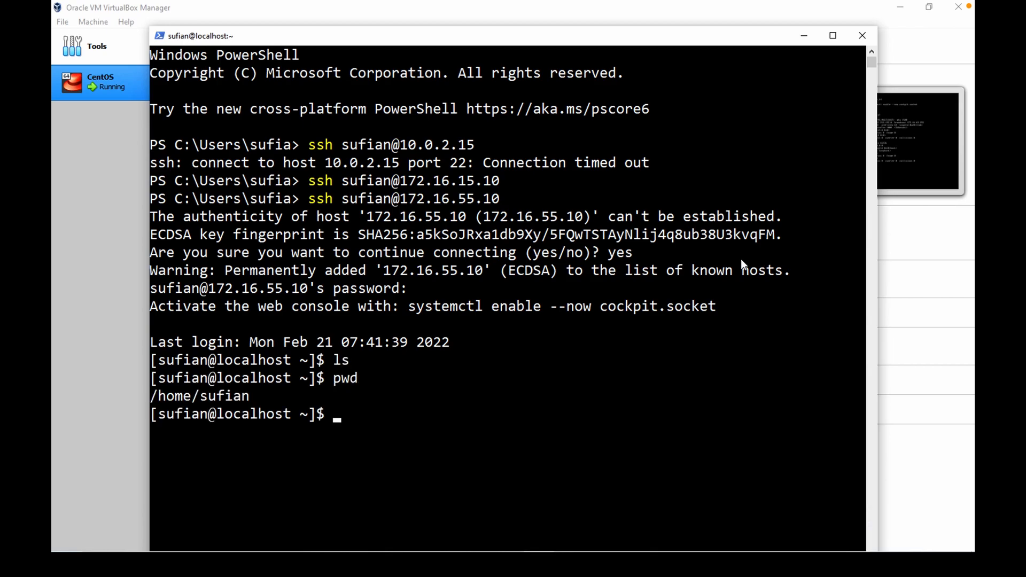
Highlight the home directory path in the output and close or minimize the other windows behind PowerShell.
drag(170, 379, 239, 399)
click(194, 414)
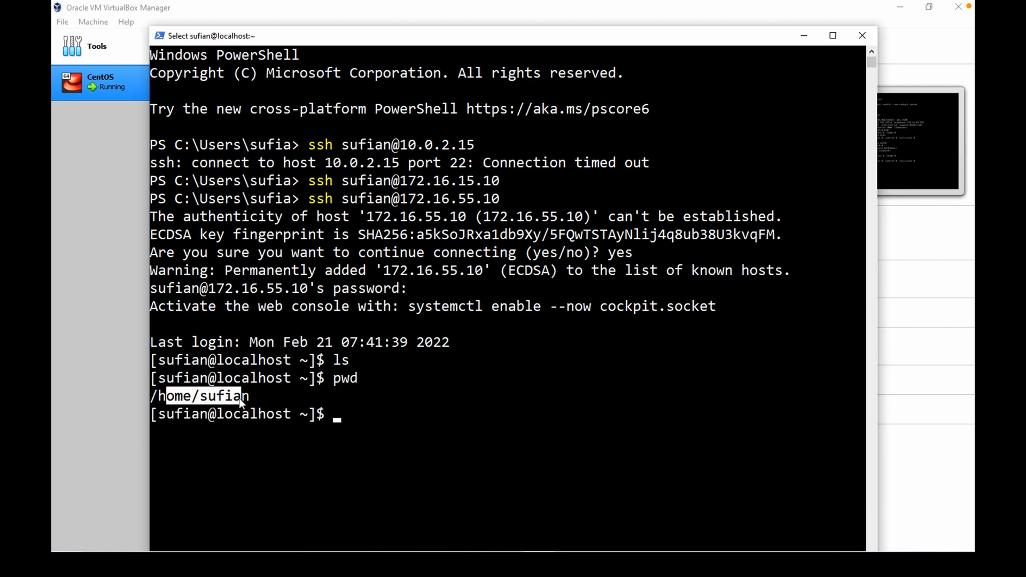
click(131, 240)
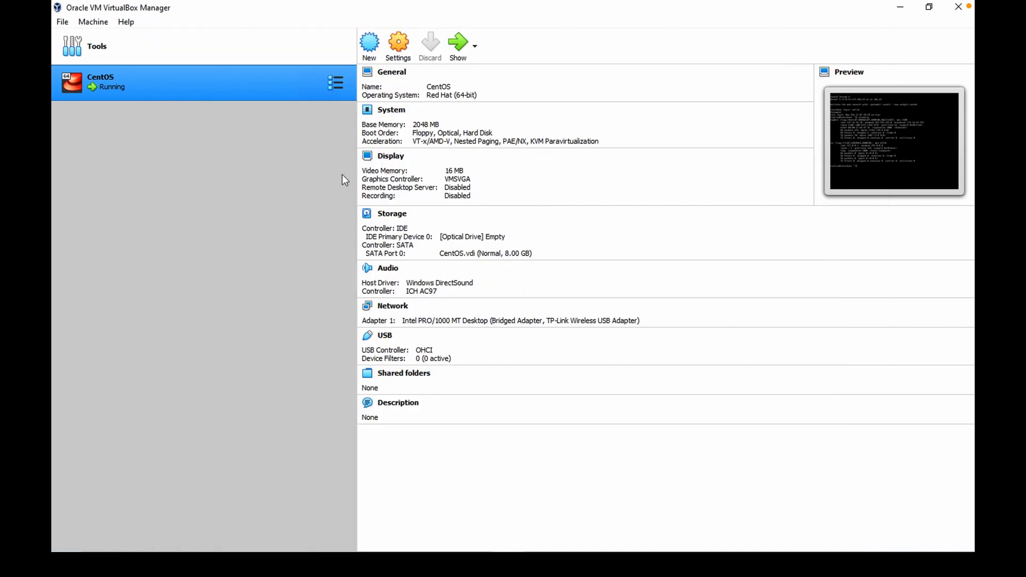
click(957, 11)
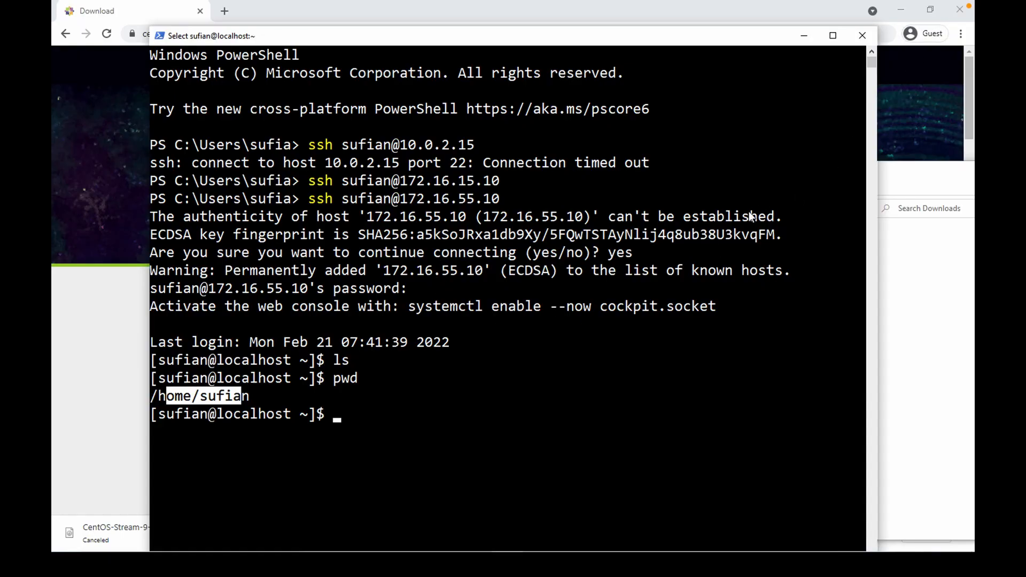
click(901, 10)
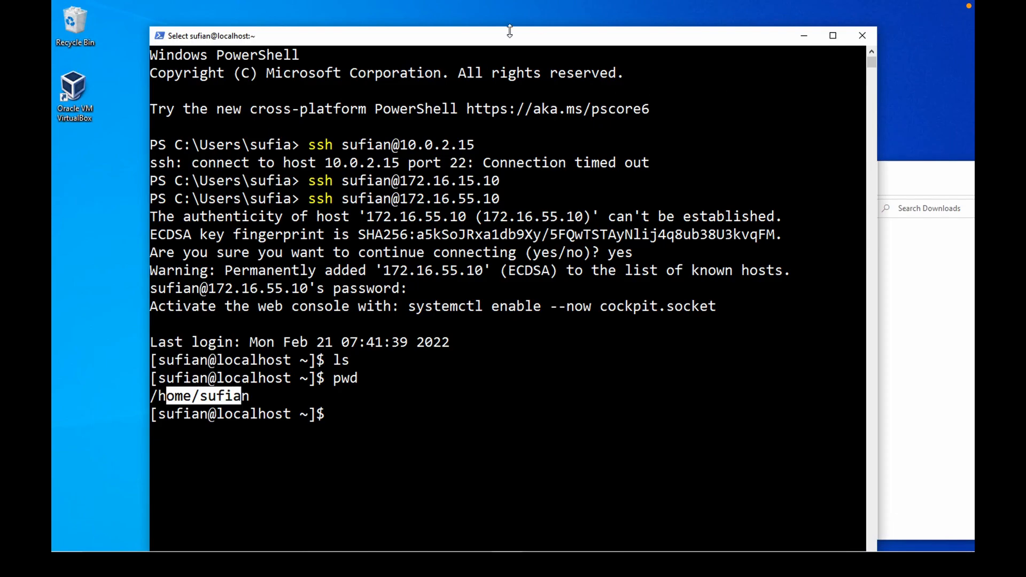
drag(518, 37, 530, 10)
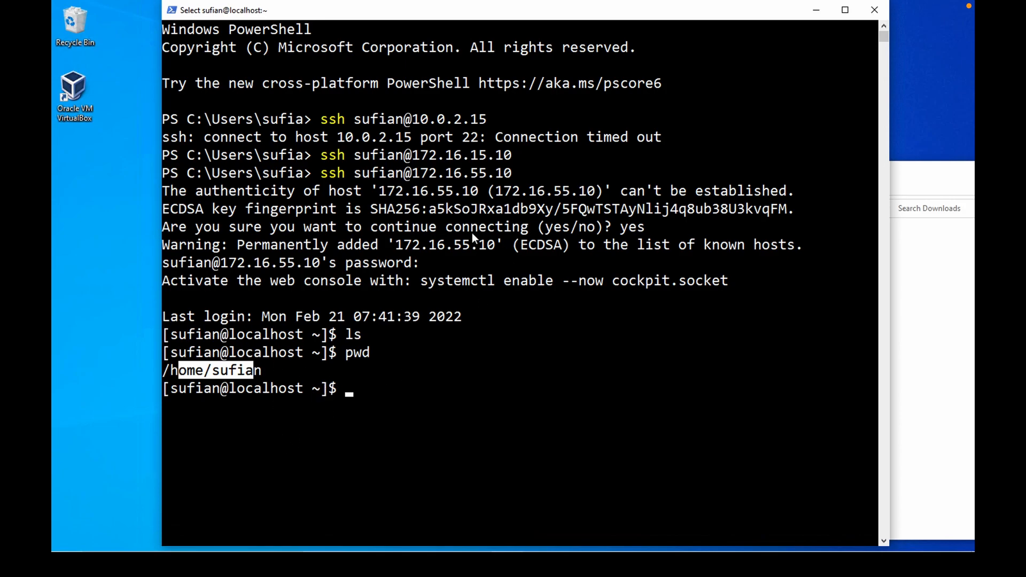
Highlight the ssh command in the history, then end the remote session with exit.
drag(319, 172, 344, 171)
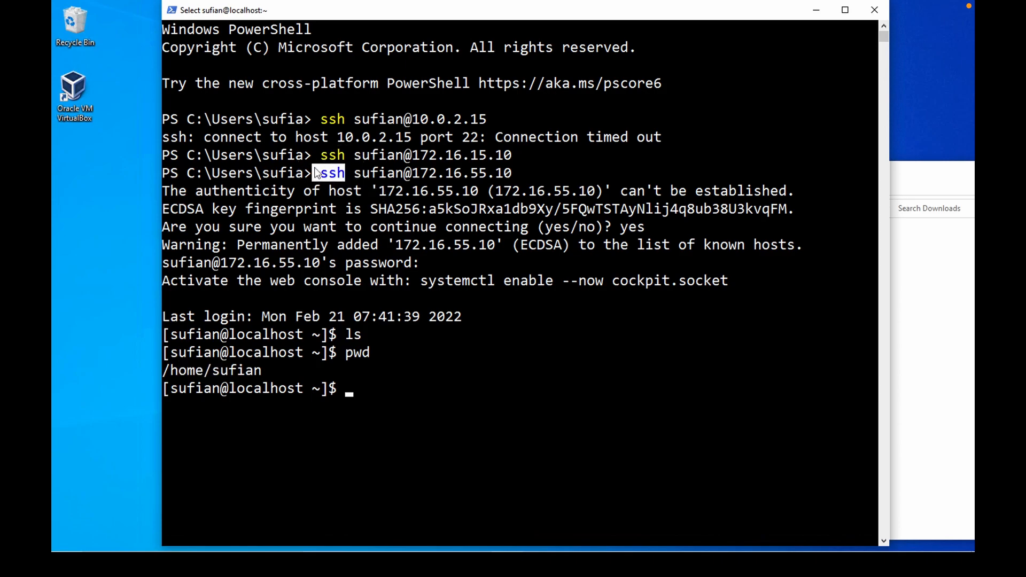
click(434, 409)
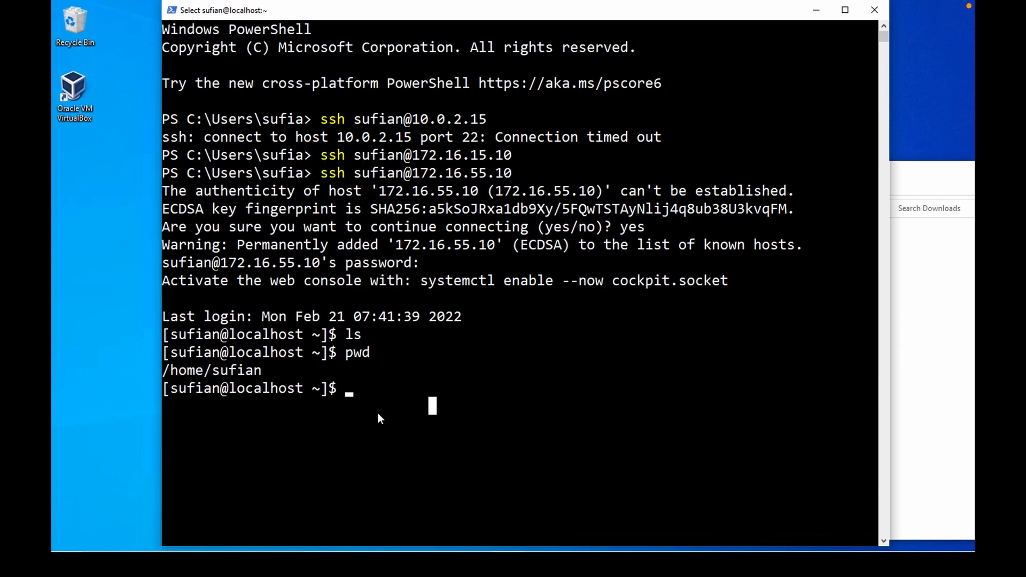
text(e)
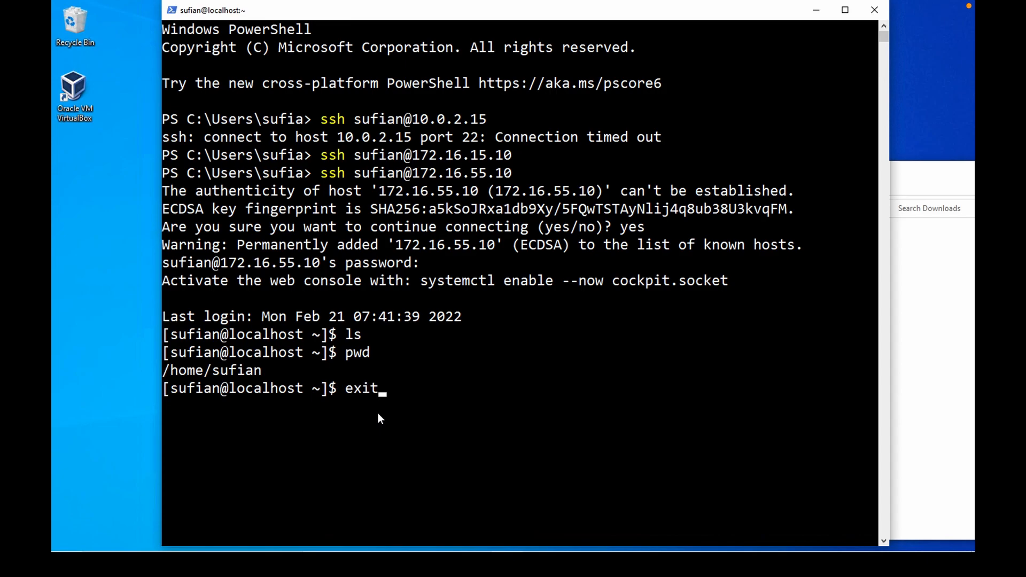
text(xit)
key(Return)
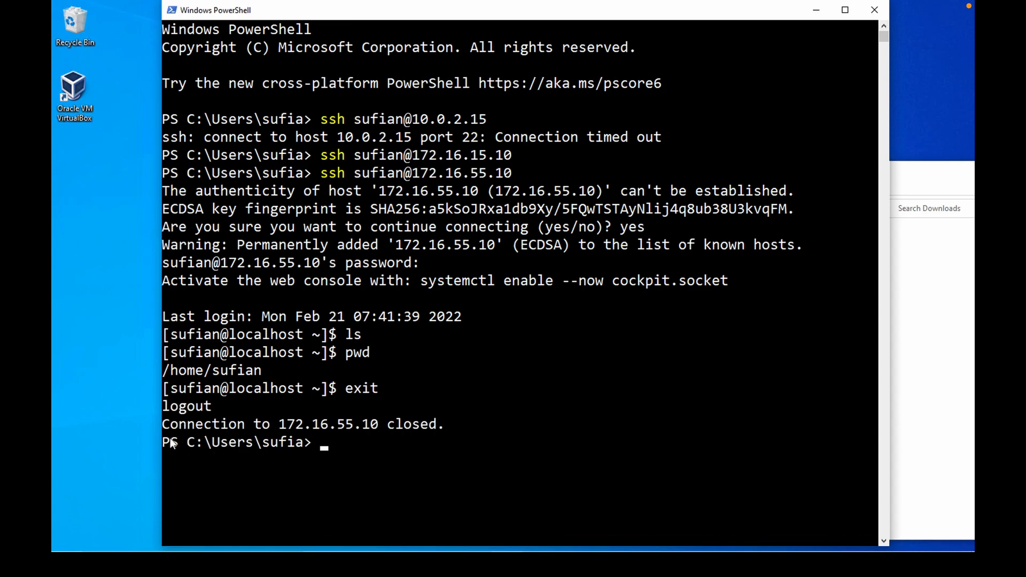
Highlight the local PowerShell prompt, then close PowerShell with exit.
drag(170, 443, 297, 443)
click(243, 505)
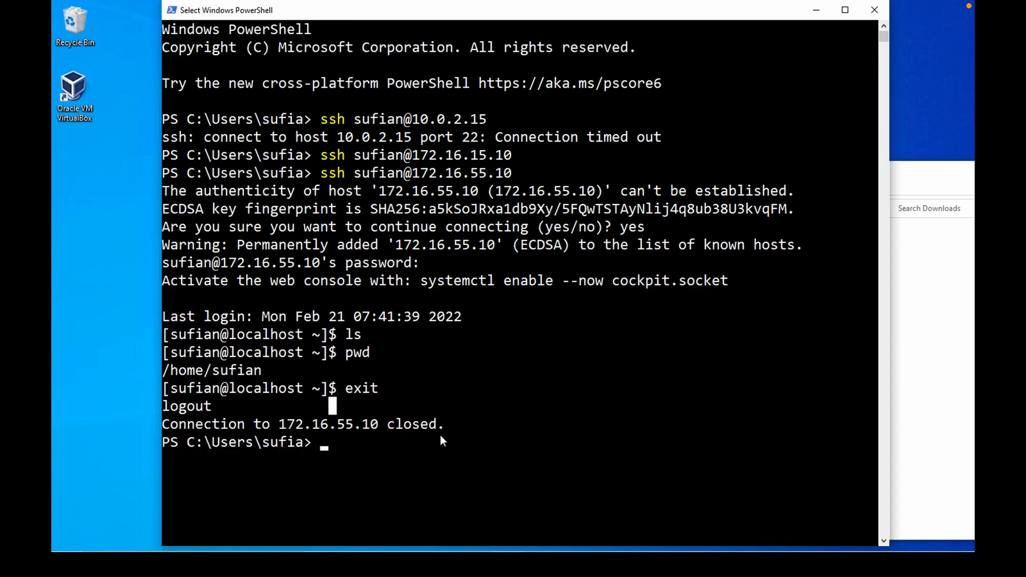
scroll(439, 403, down, 2)
key(Escape)
text(exit)
key(Return)
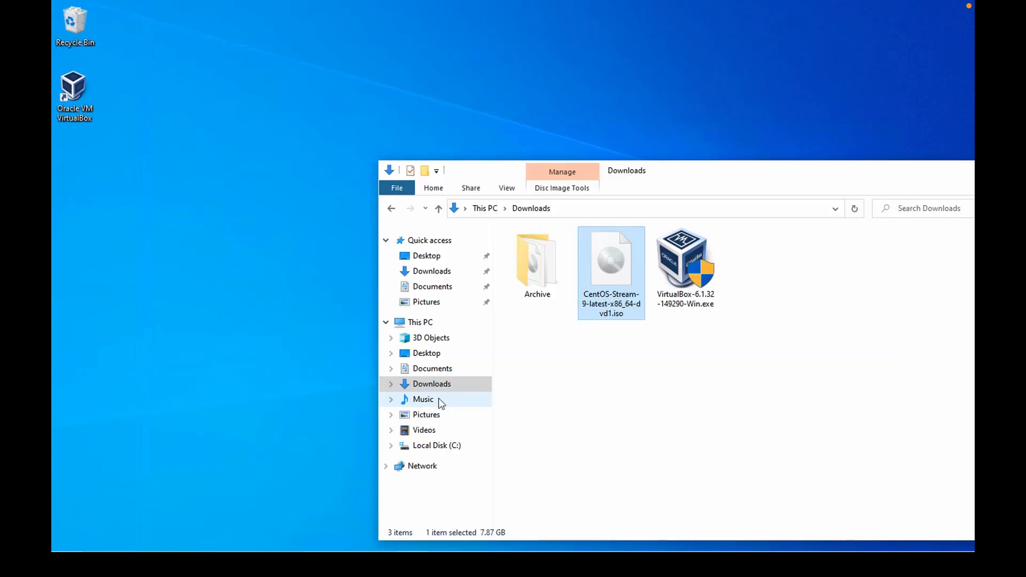
Bring back the CentOS VM window and close it, sending the shutdown signal to the machine.
drag(761, 174, 620, 136)
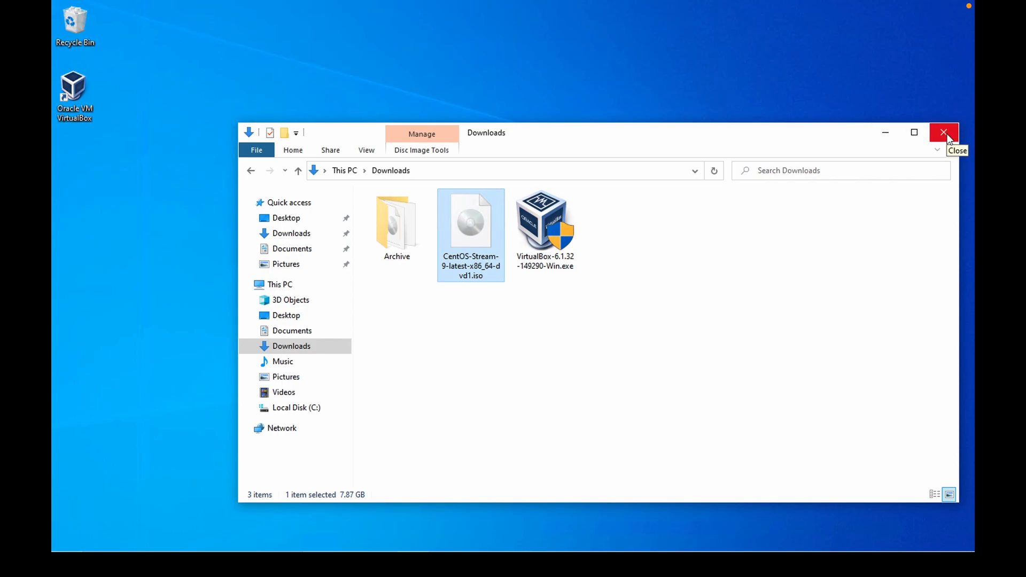
click(406, 564)
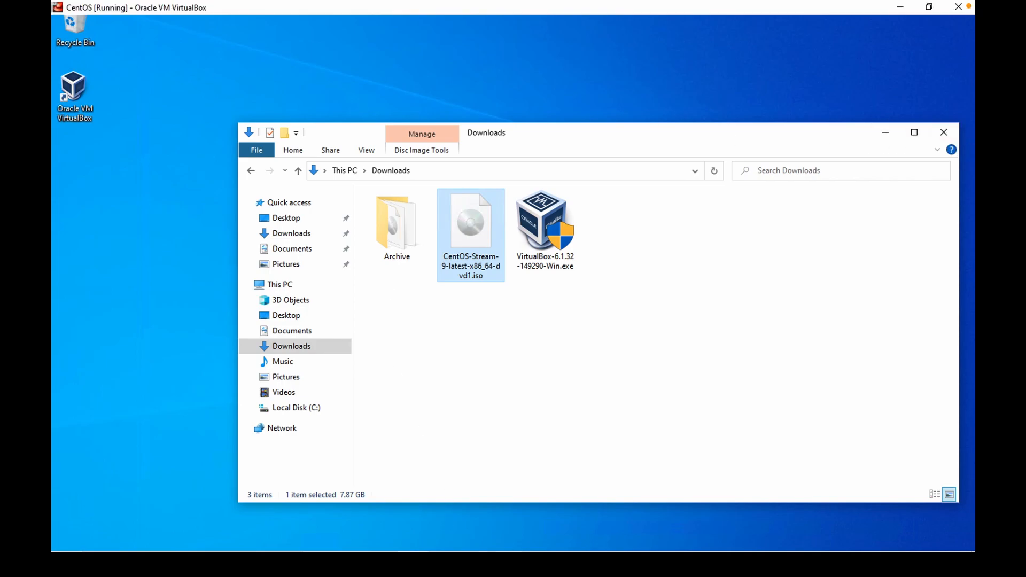
click(958, 7)
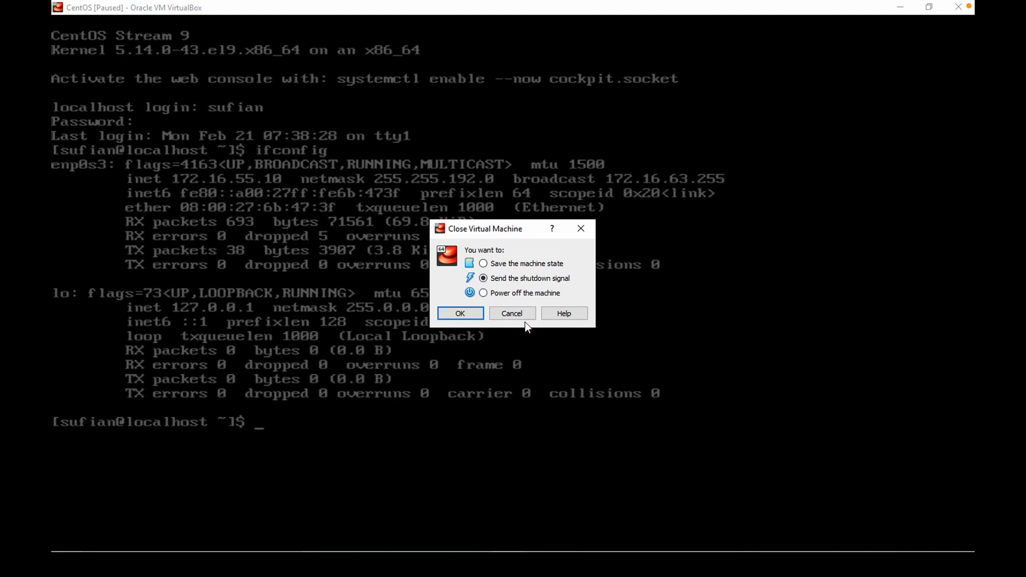
click(461, 313)
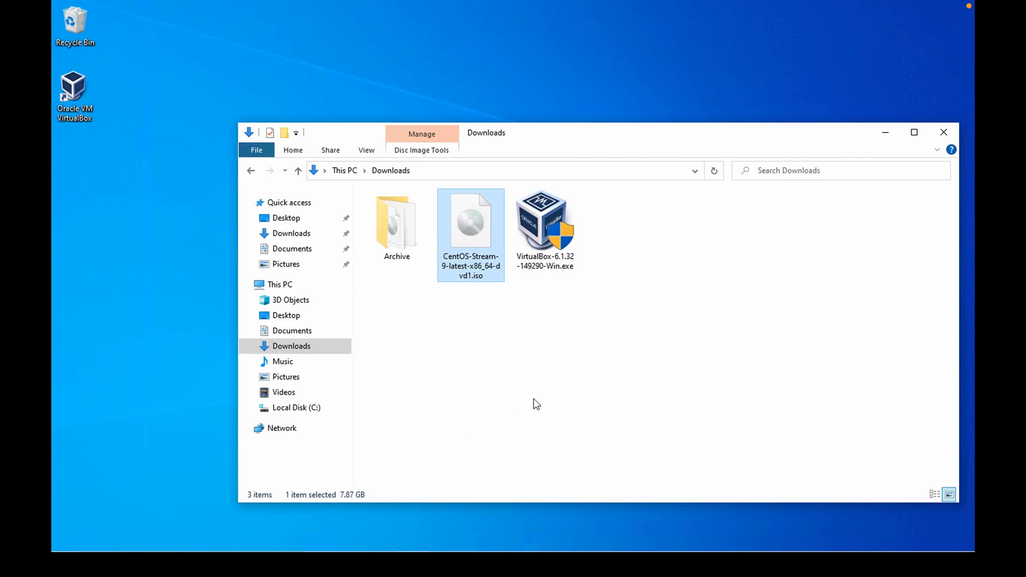
mouse_move(678, 4)
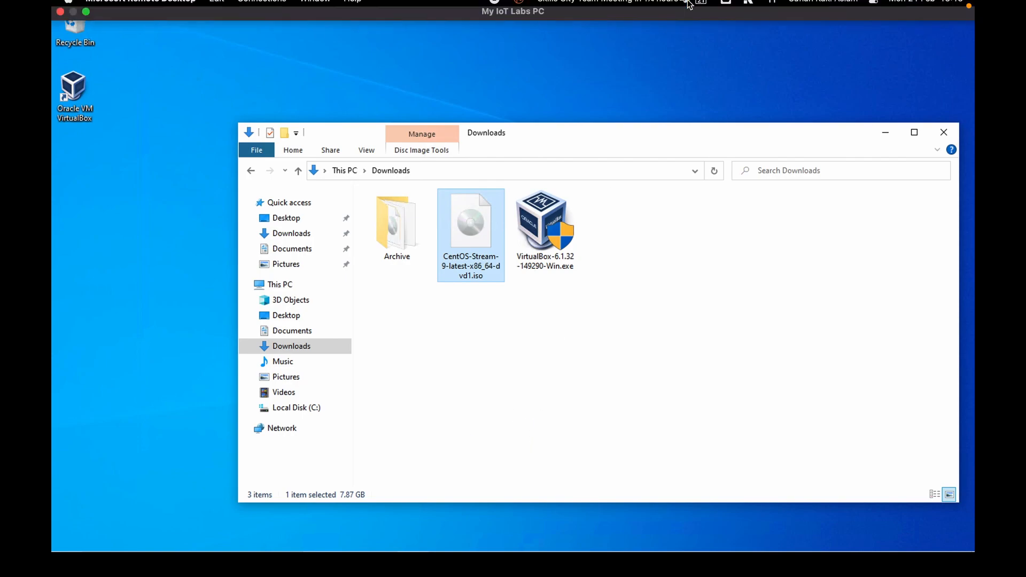